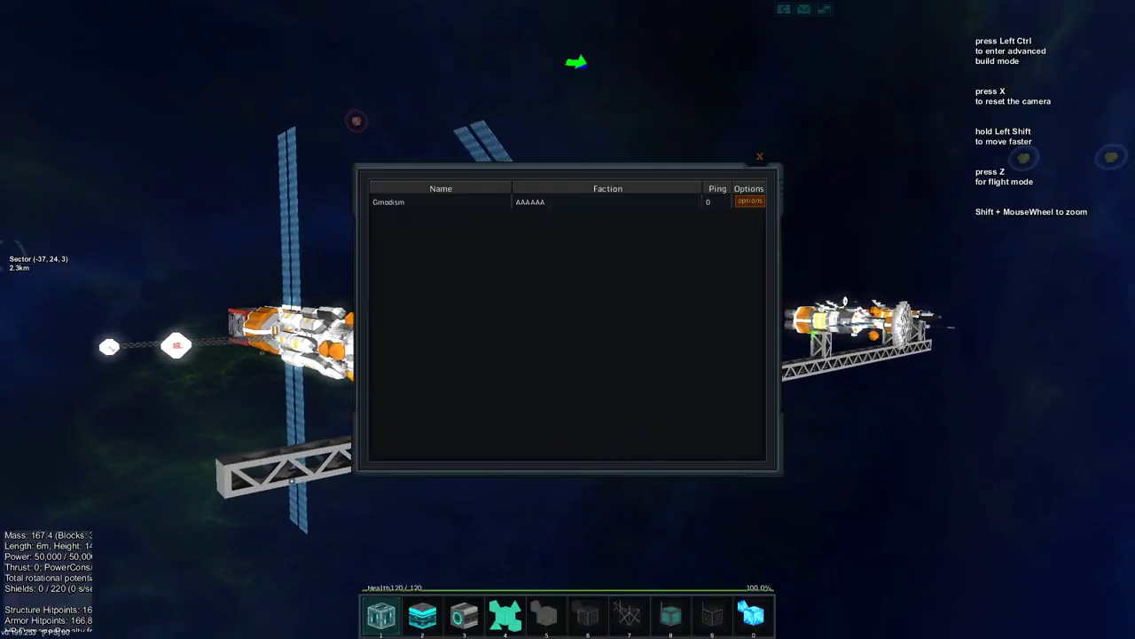
{"action": "key", "text": "n"}
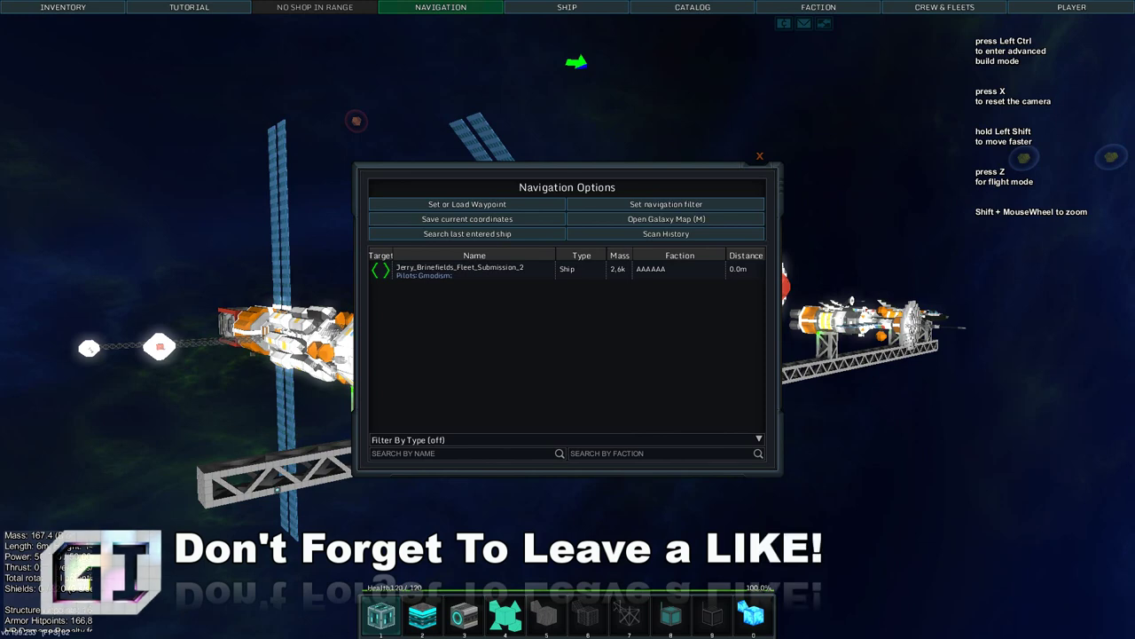
{"action": "key", "text": "n"}
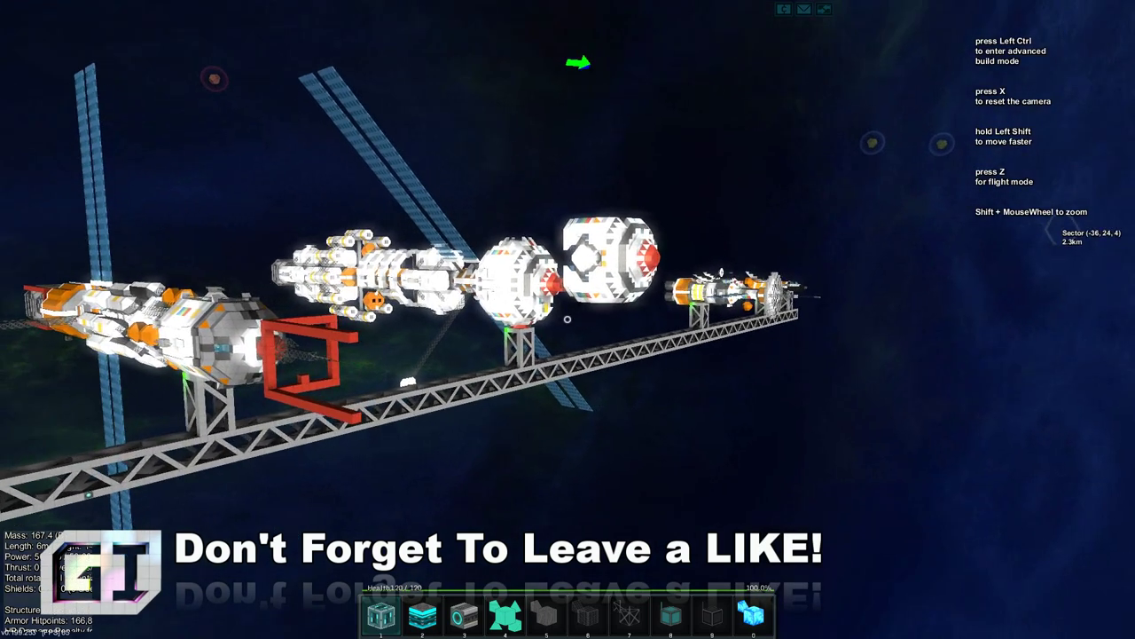
Step: Fly the astronaut camera along the truss rail toward the docked ships
{"action": "key", "text": "w"}
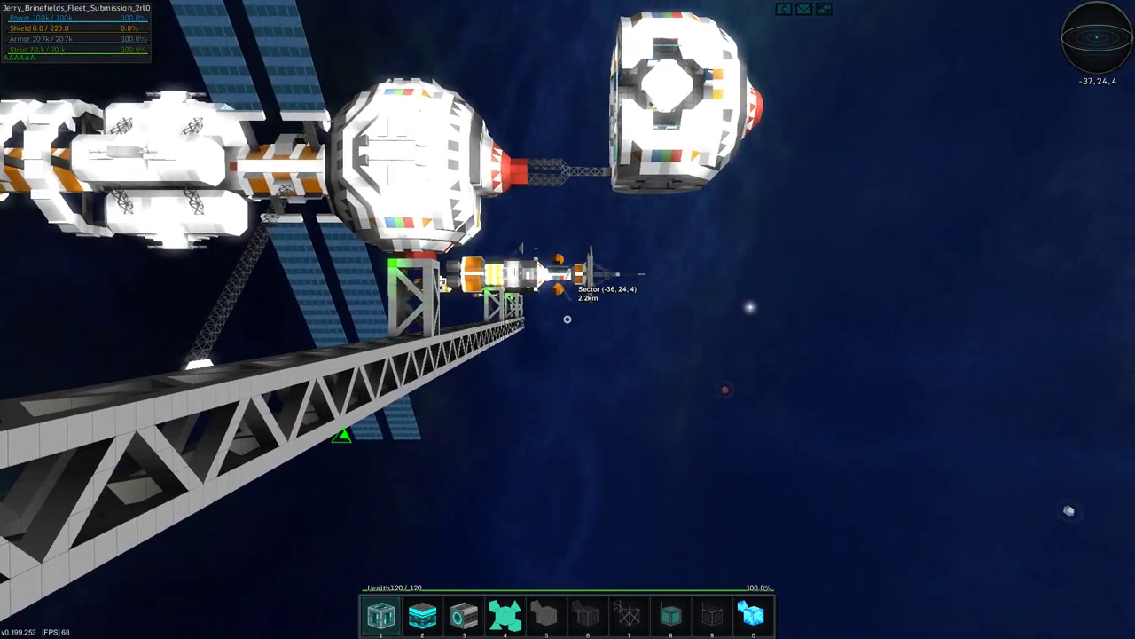
Step: Take the orange-striped fighter's core and fly it forward off the dock
{"action": "left_click", "coordinate": [567, 318]}
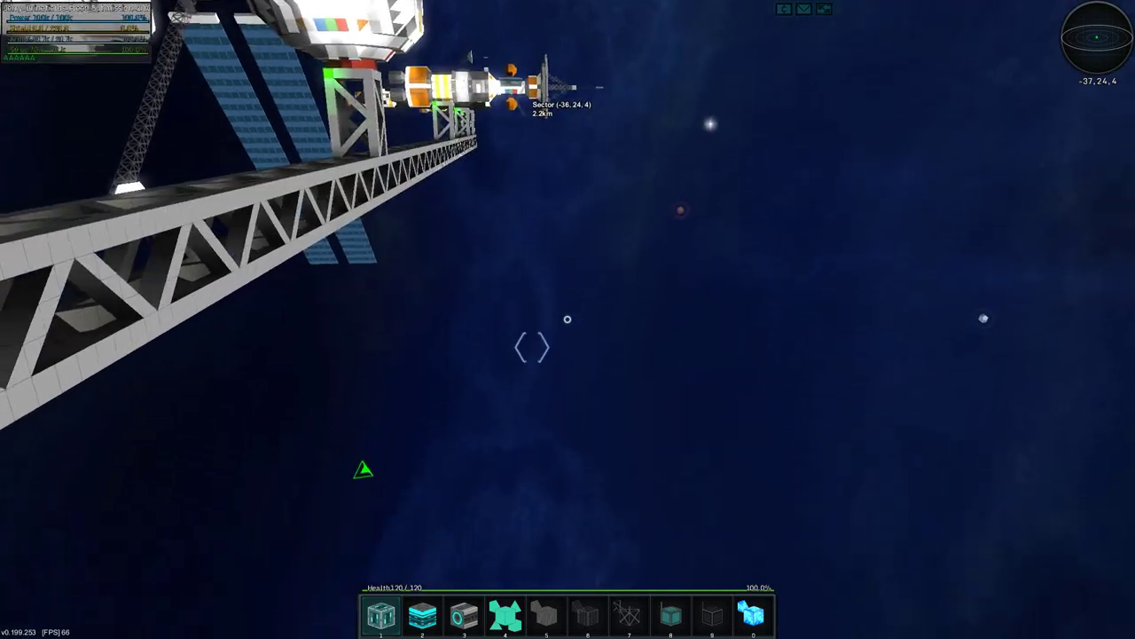
{"action": "key", "text": "r"}
{"action": "key", "text": "z"}
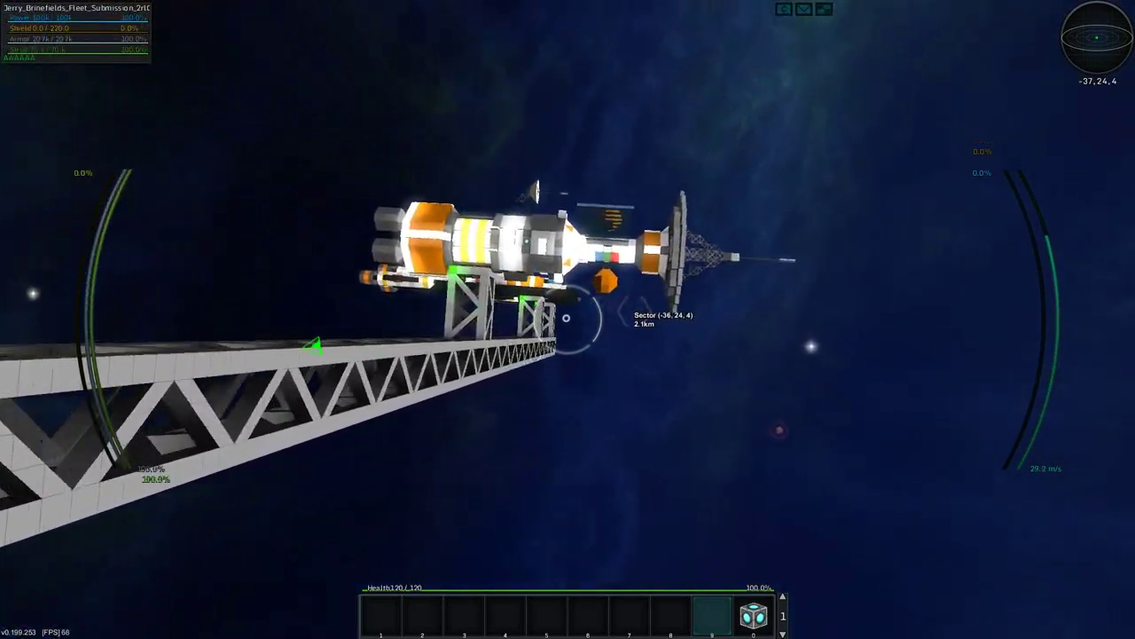
{"action": "key", "text": "w"}
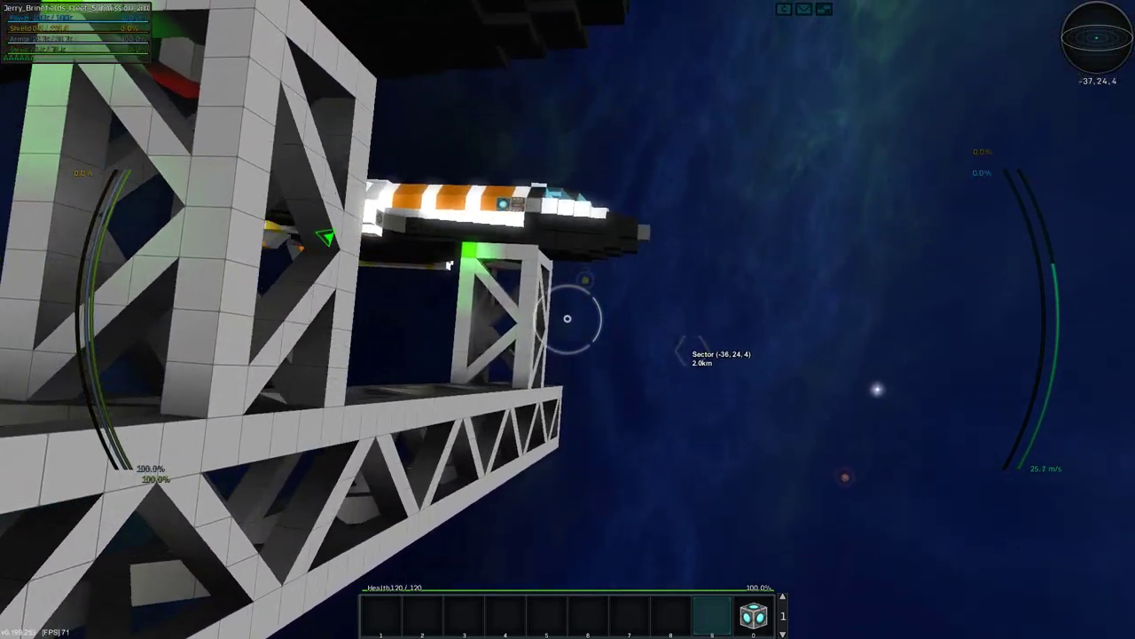
{"action": "key", "text": "r"}
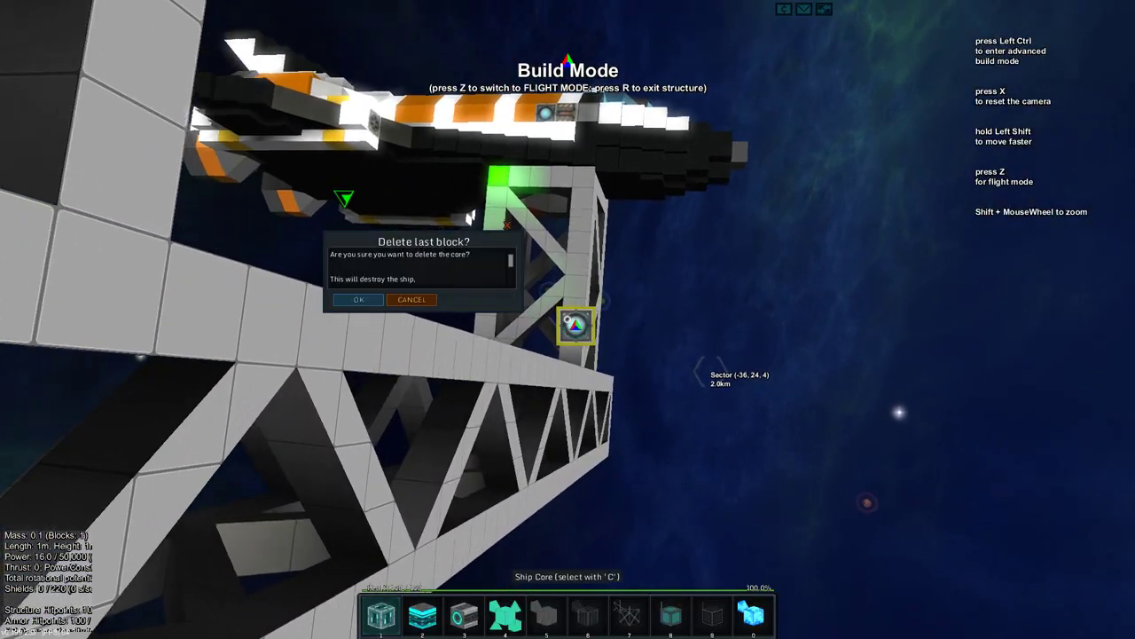
Step: Walk the fighter's interior corridor to the shield block and re-enter its core
{"action": "left_click", "coordinate": [359, 299]}
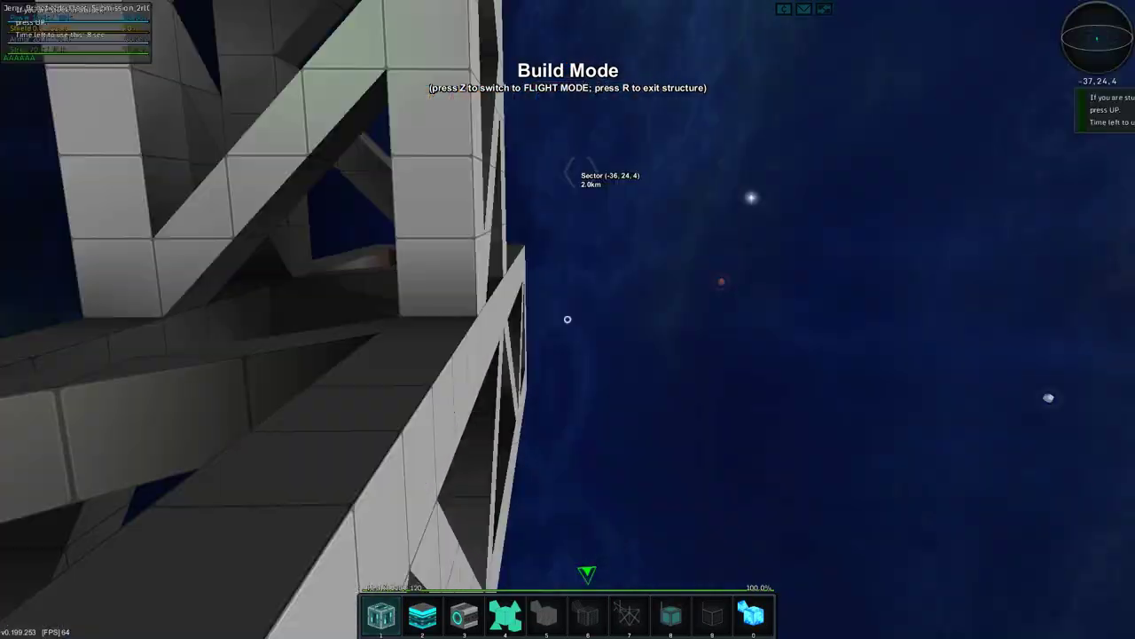
{"action": "key", "text": "w"}
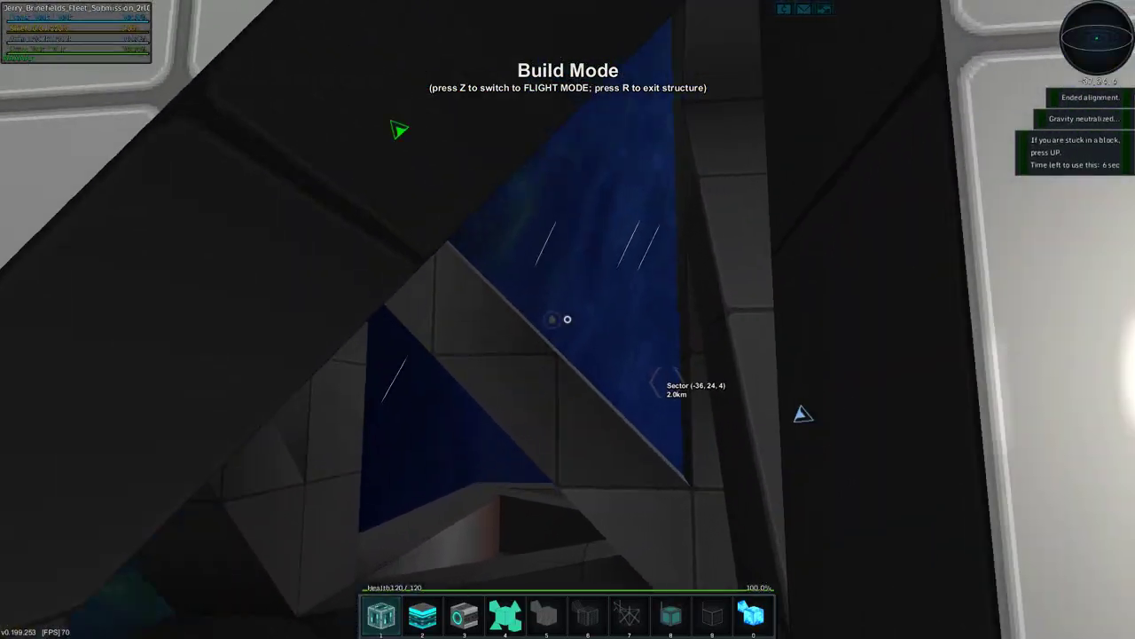
{"action": "key", "text": "w"}
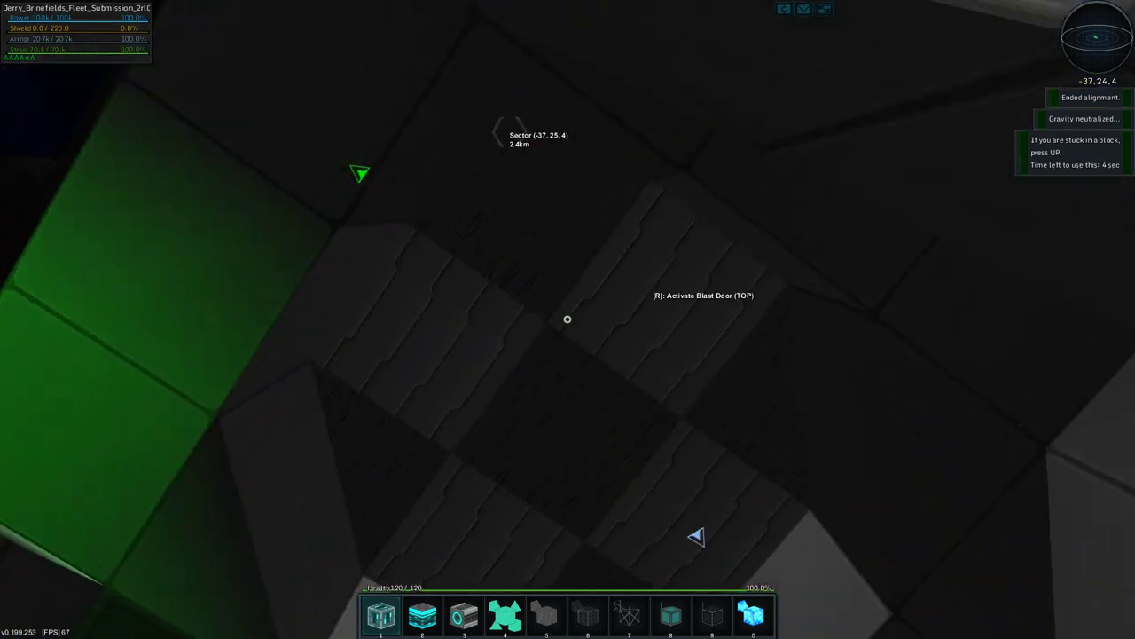
{"action": "key", "text": "w"}
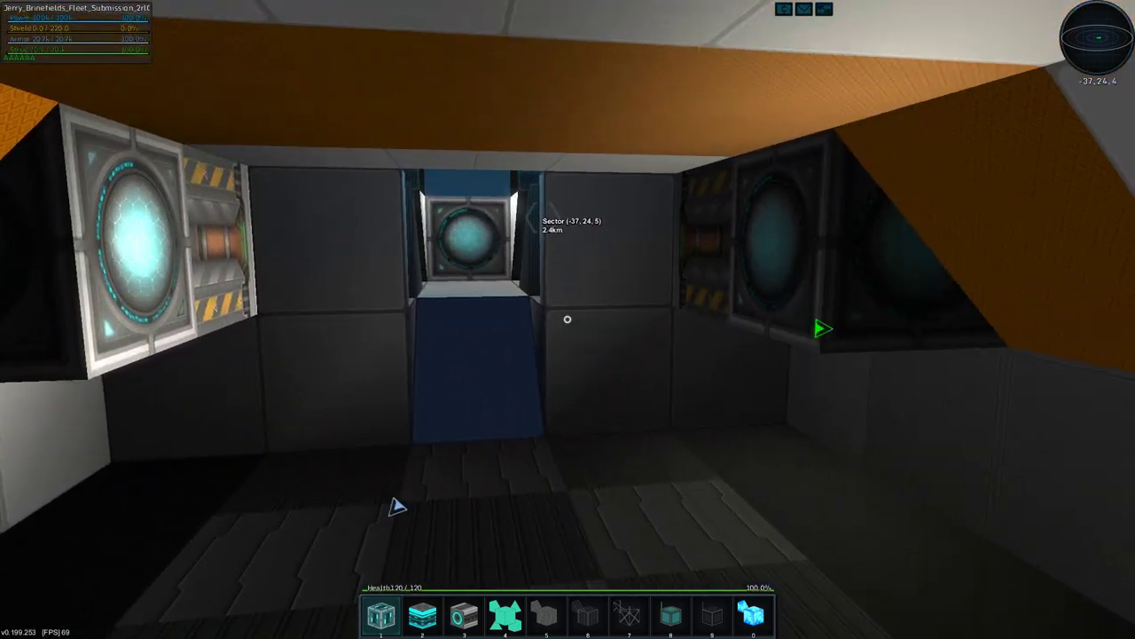
{"action": "key", "text": "w"}
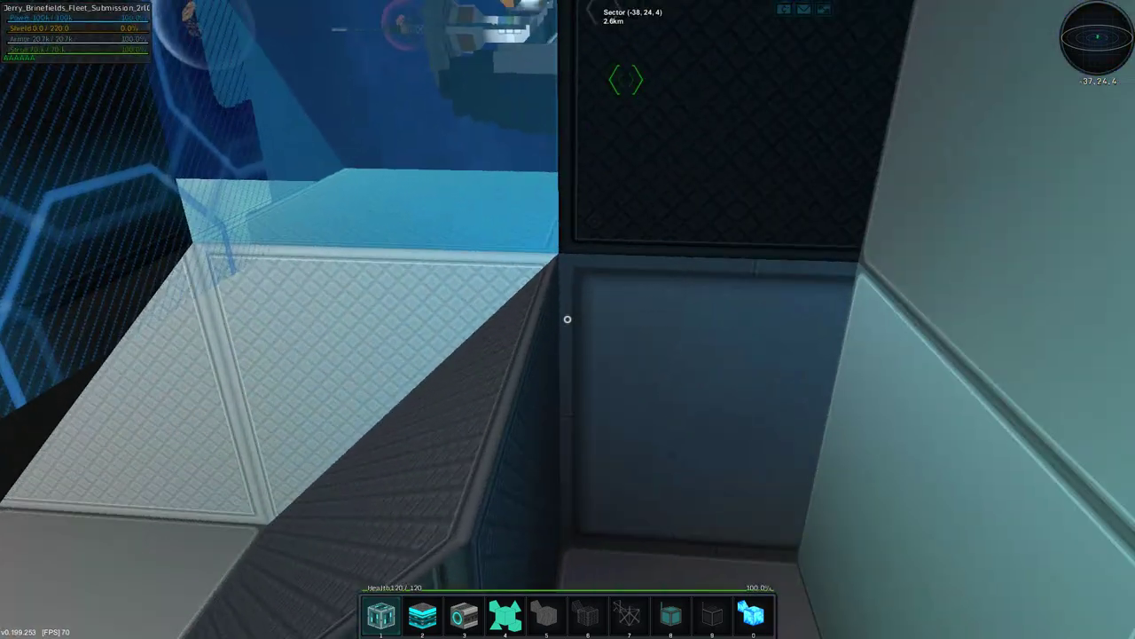
{"action": "key", "text": "r"}
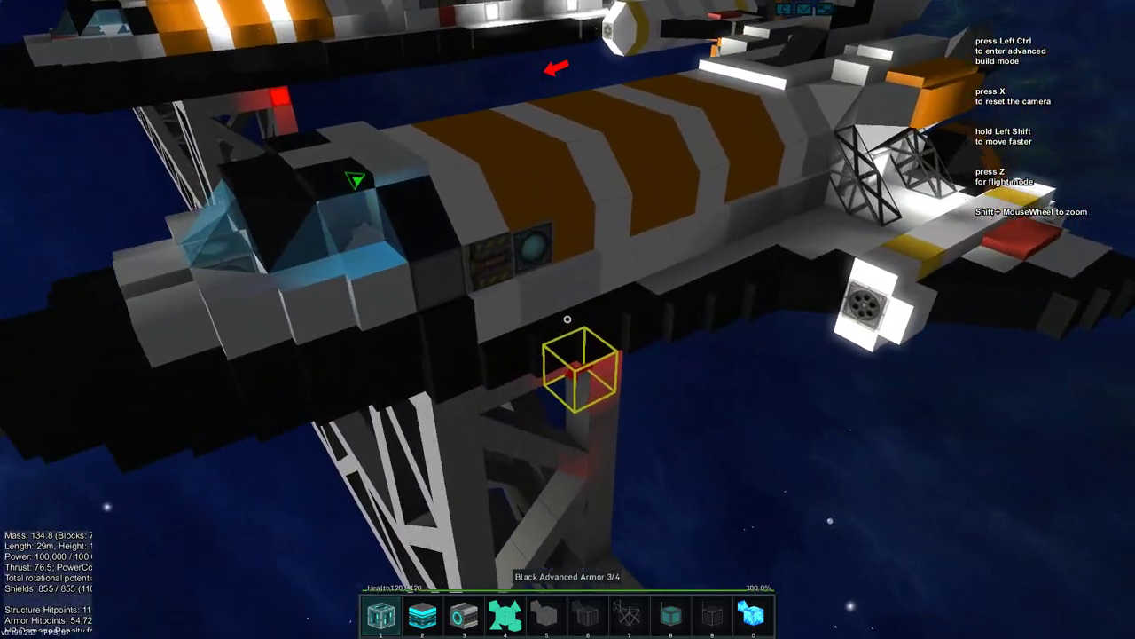
Step: Review the fighter's weapon systems list in flight mode
{"action": "key", "text": "z"}
{"action": "key", "text": "t"}
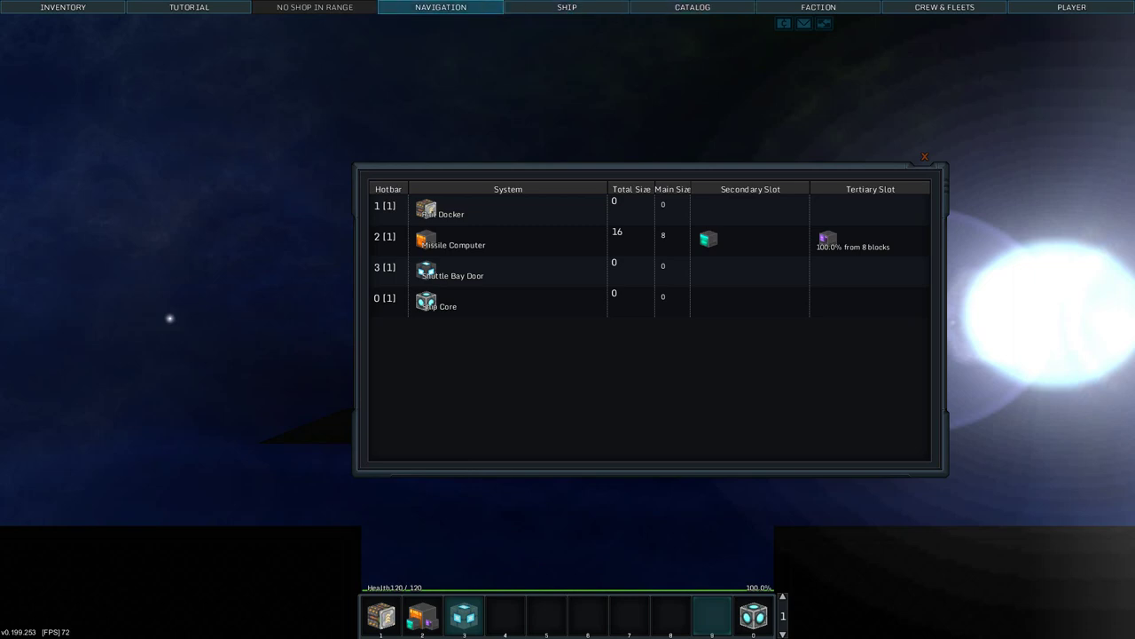
{"action": "key", "text": "t"}
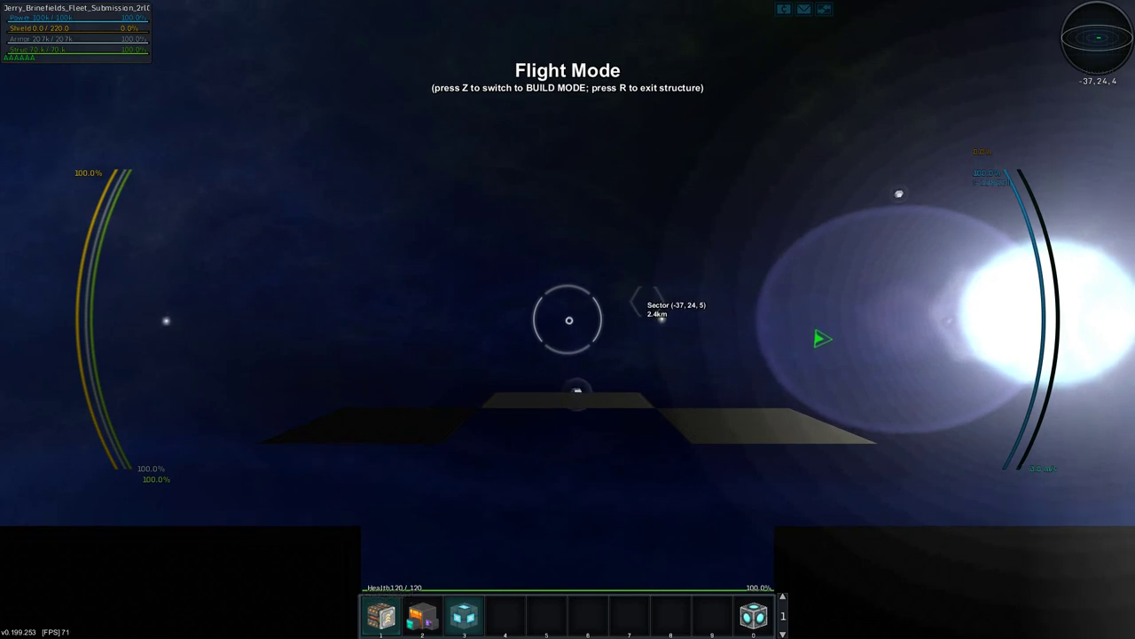
Step: Check the fighter's thrust balance, then pilot it clear with the outside camera
{"action": "key", "text": "z"}
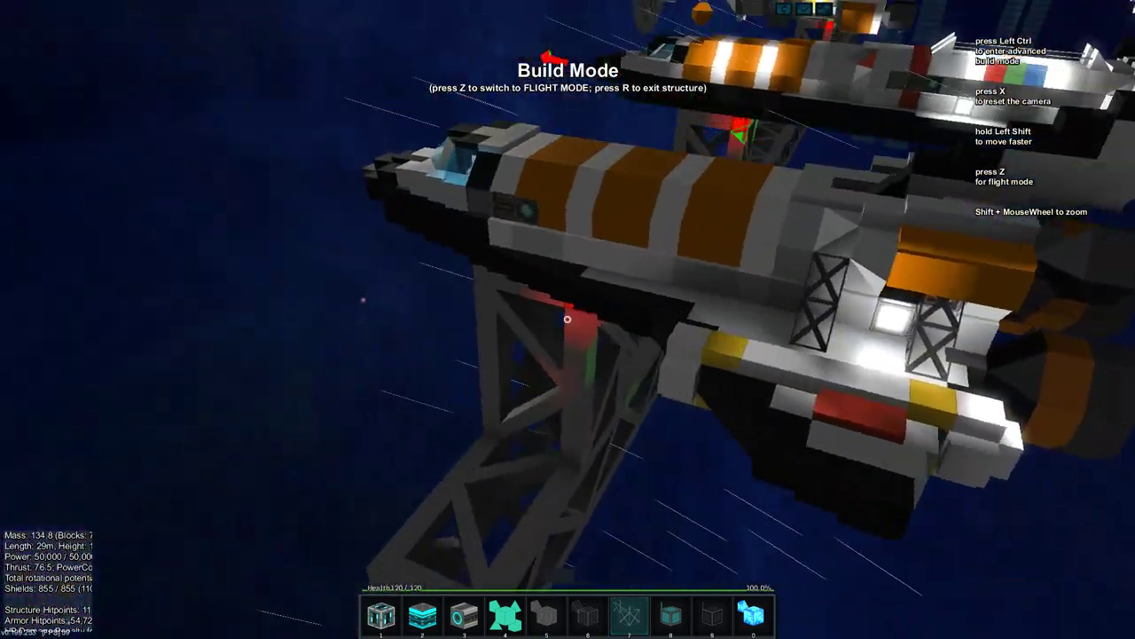
{"action": "key", "text": "k"}
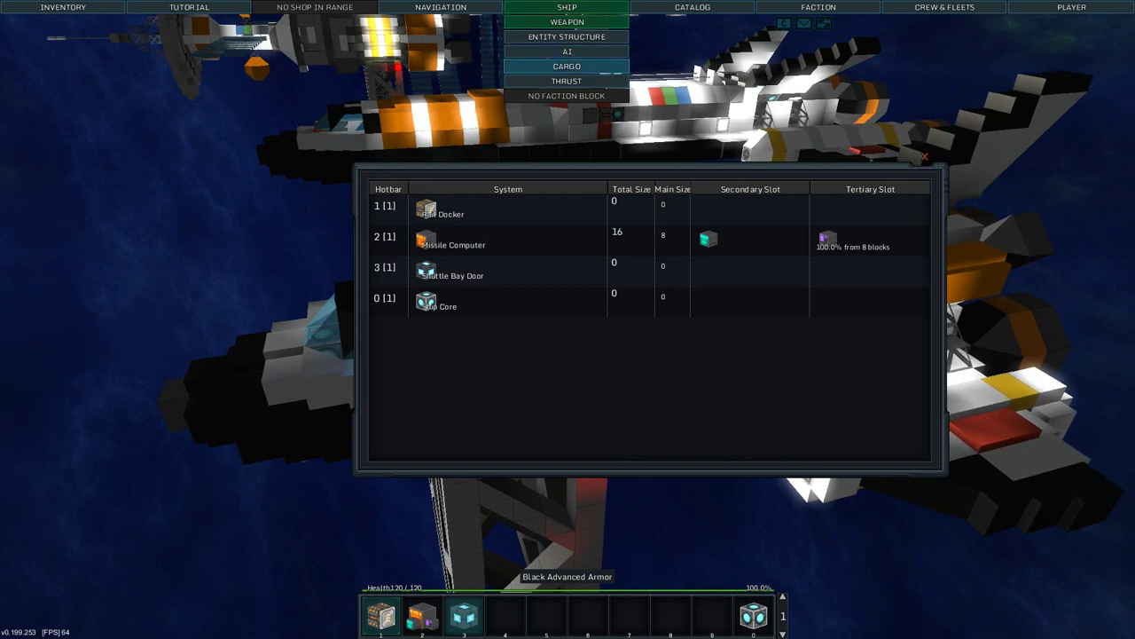
{"action": "left_click", "coordinate": [568, 80]}
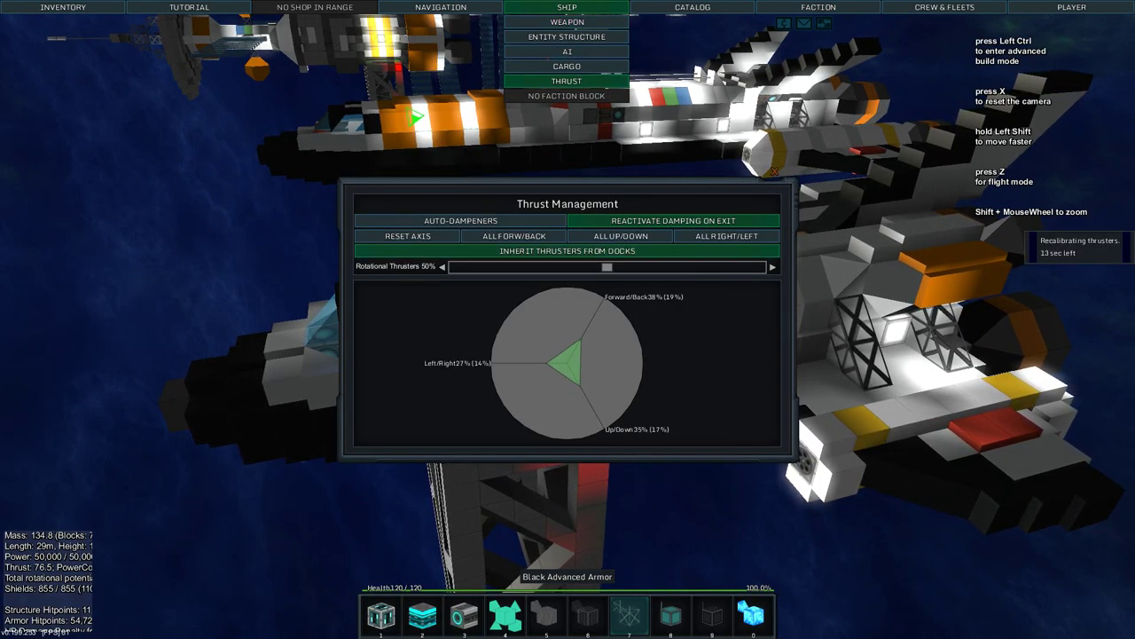
{"action": "key", "text": "Escape"}
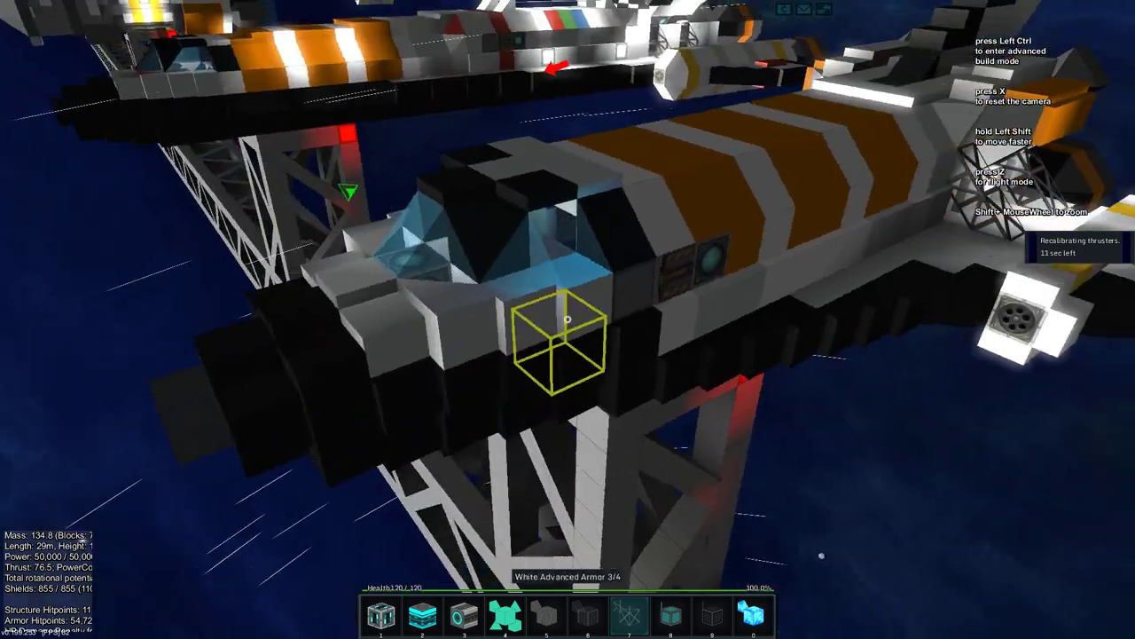
{"action": "key", "text": "z"}
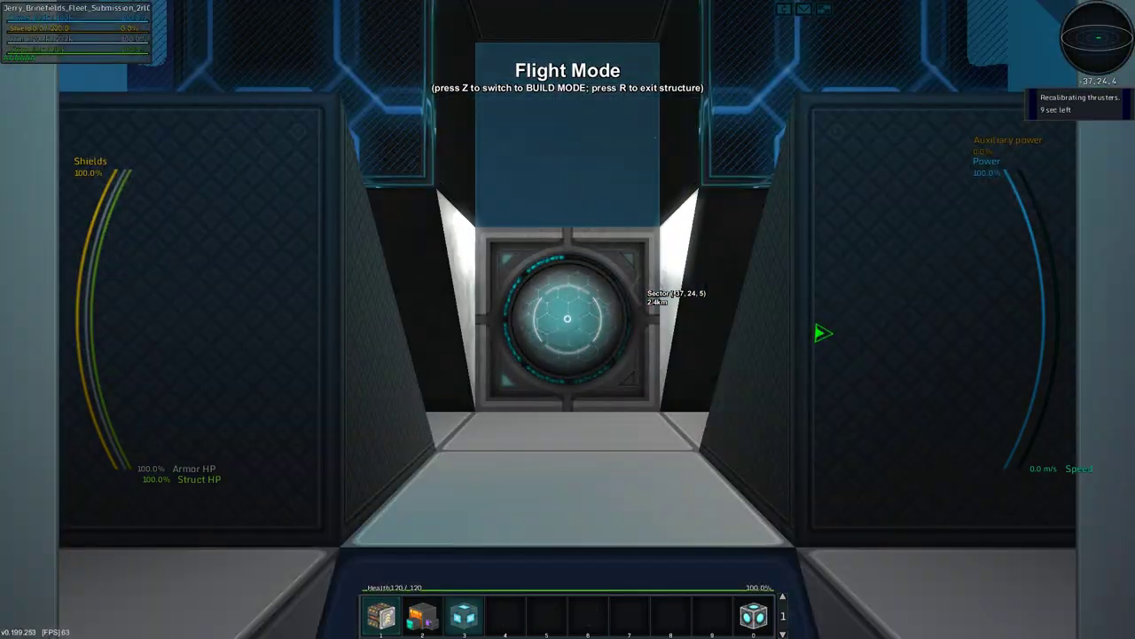
{"action": "key", "text": "Shift_R"}
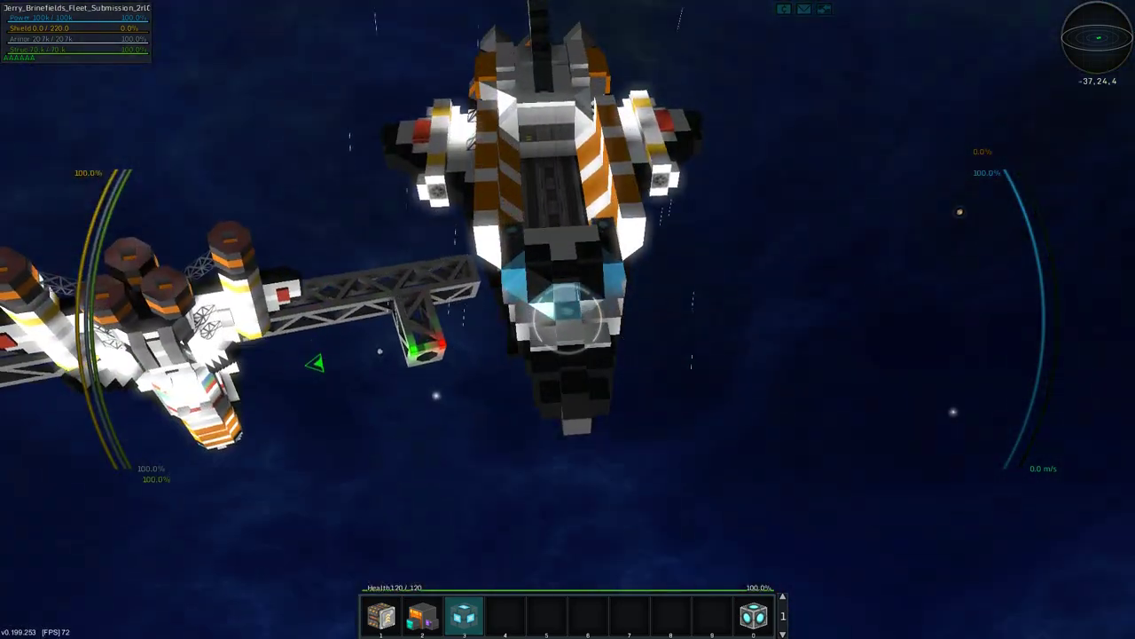
{"action": "scroll", "coordinate": [568, 319], "scroll_direction": "down", "scroll_amount": 1}
{"action": "scroll", "coordinate": [568, 319], "scroll_direction": "up", "scroll_amount": 1}
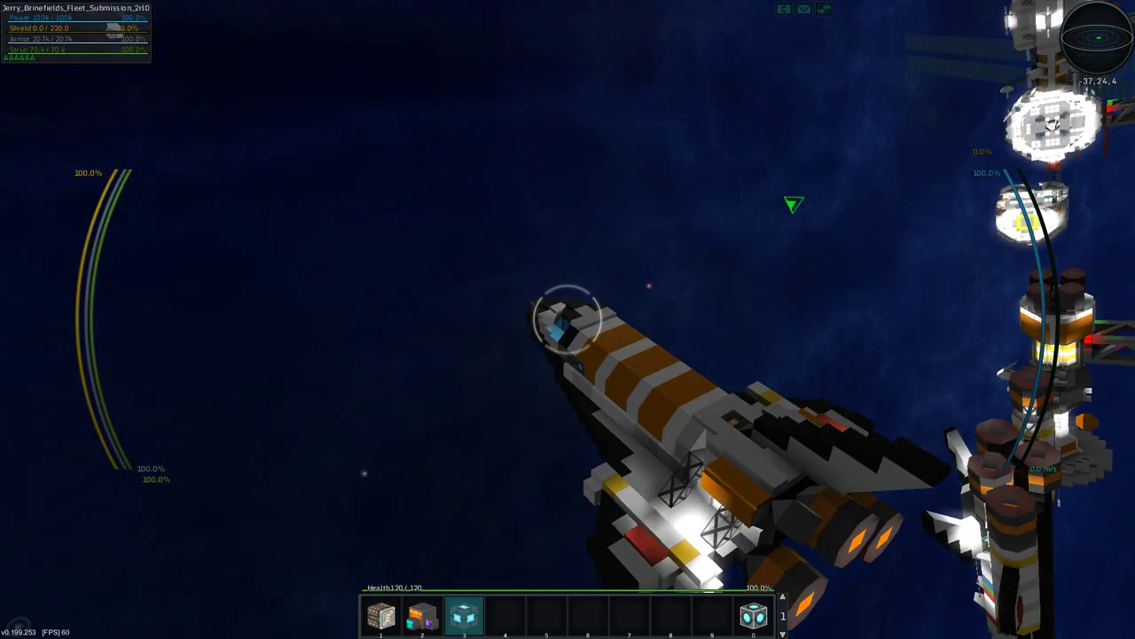
Step: Inspect the fighter's exterior in build mode, then resume piloting past the rail tower
{"action": "key", "text": "r"}
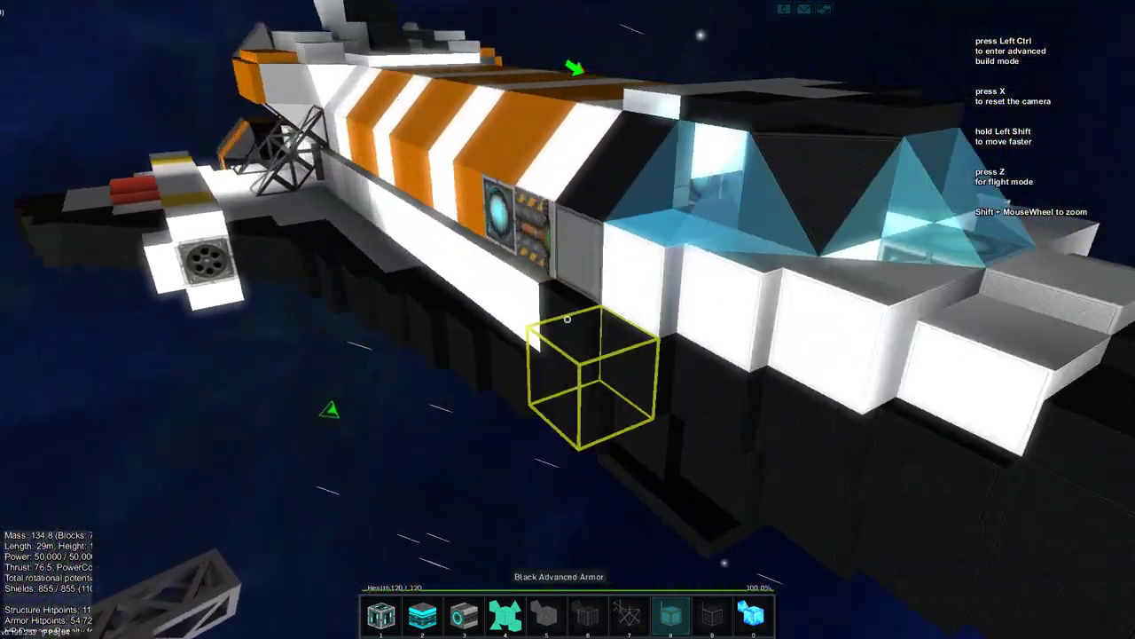
{"action": "key", "text": "z"}
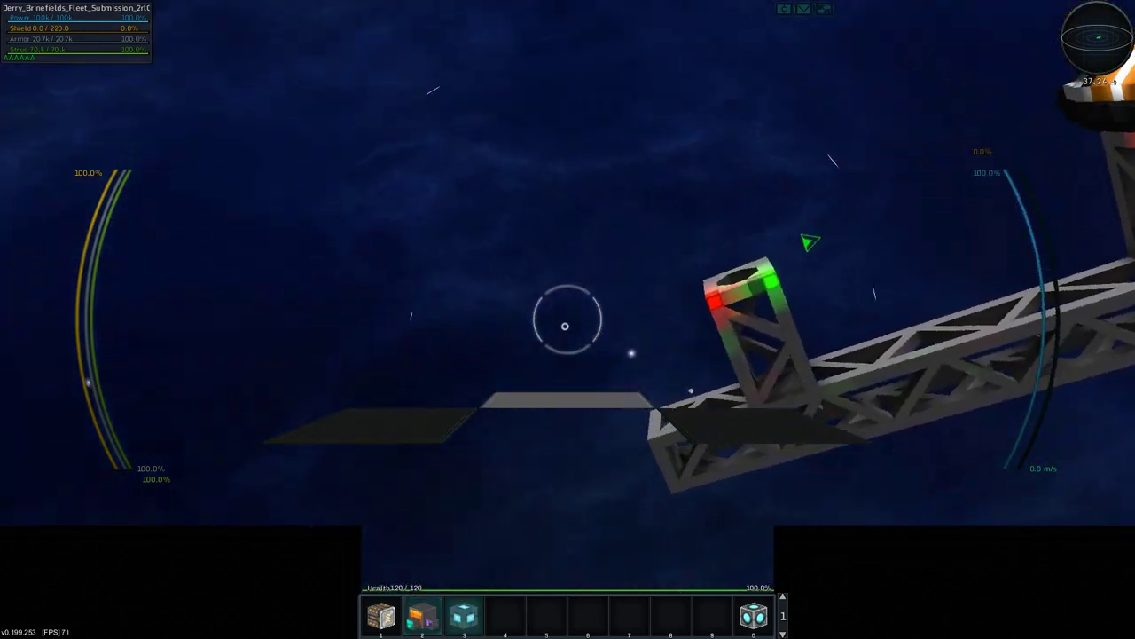
Step: Check the weapon list, fire at the tower, and drift the shuttle past it
{"action": "key", "text": "k"}
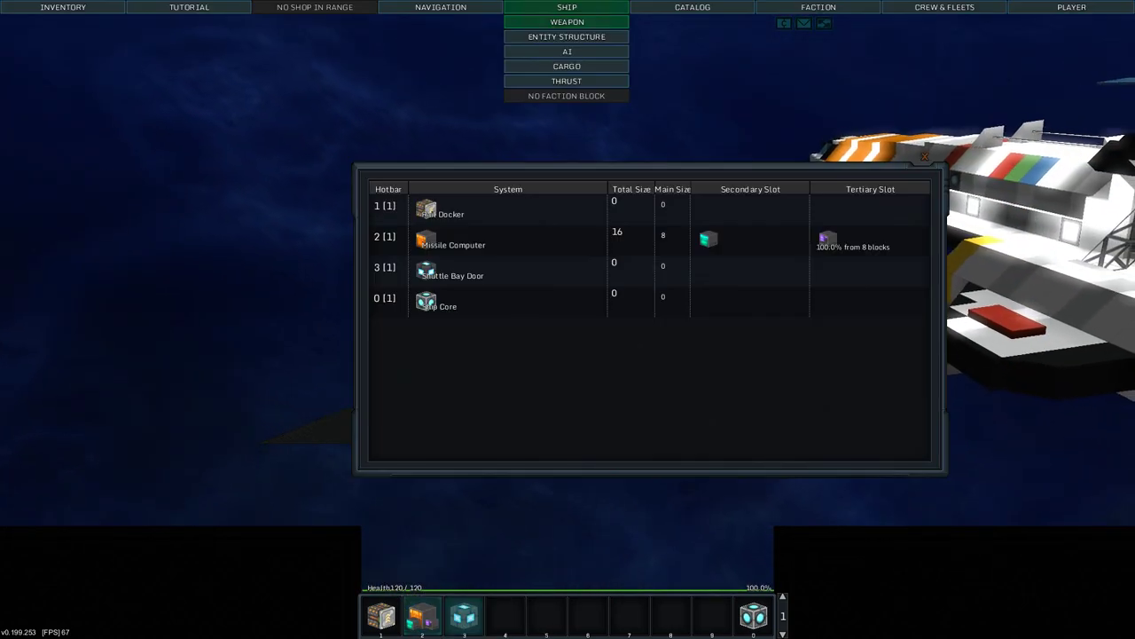
{"action": "key", "text": "k"}
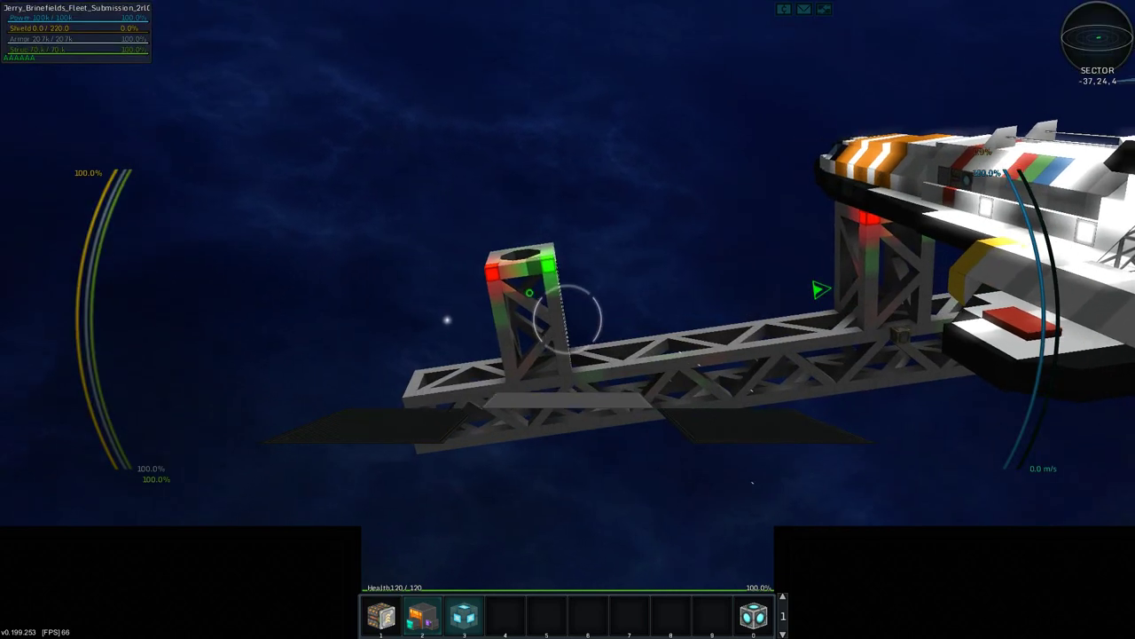
{"action": "left_click", "coordinate": [473, 337]}
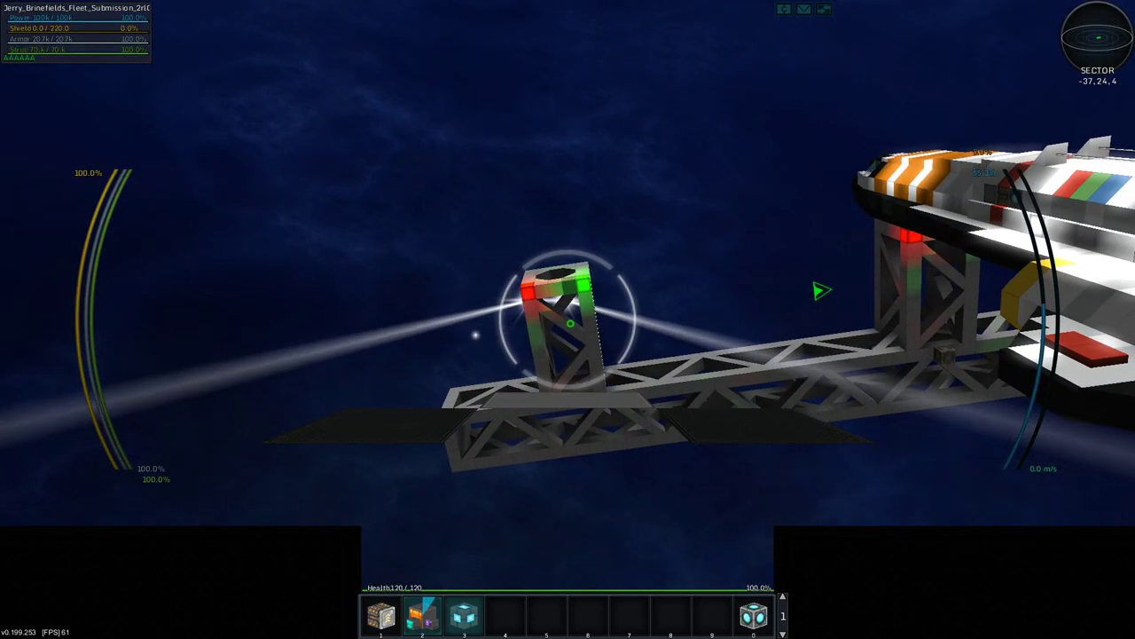
{"action": "key", "text": "a"}
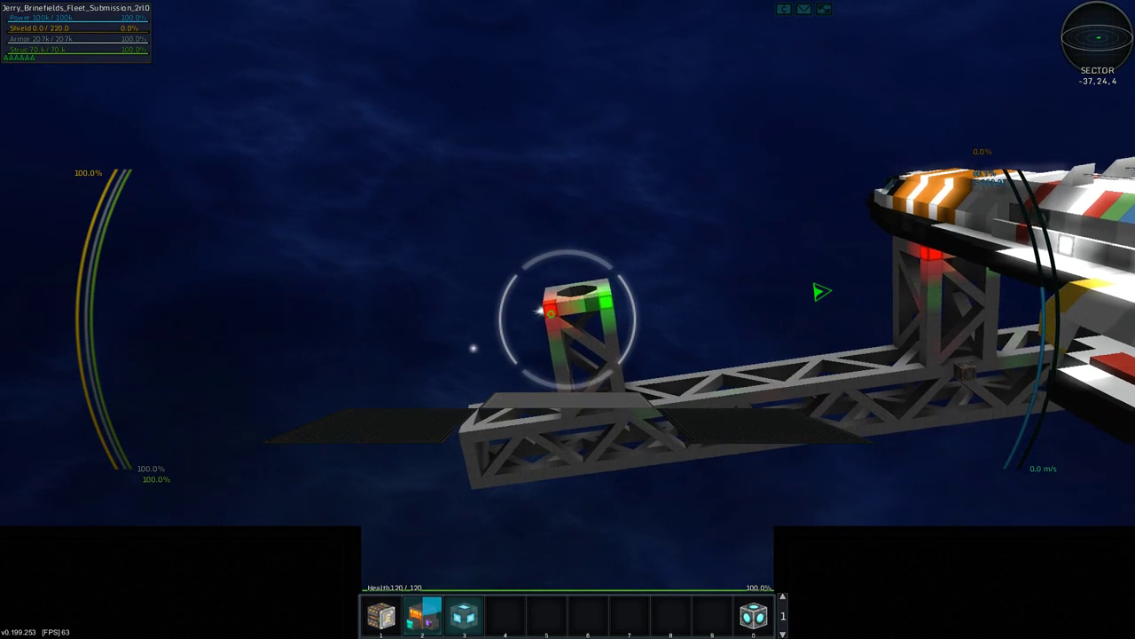
{"action": "key", "text": "a"}
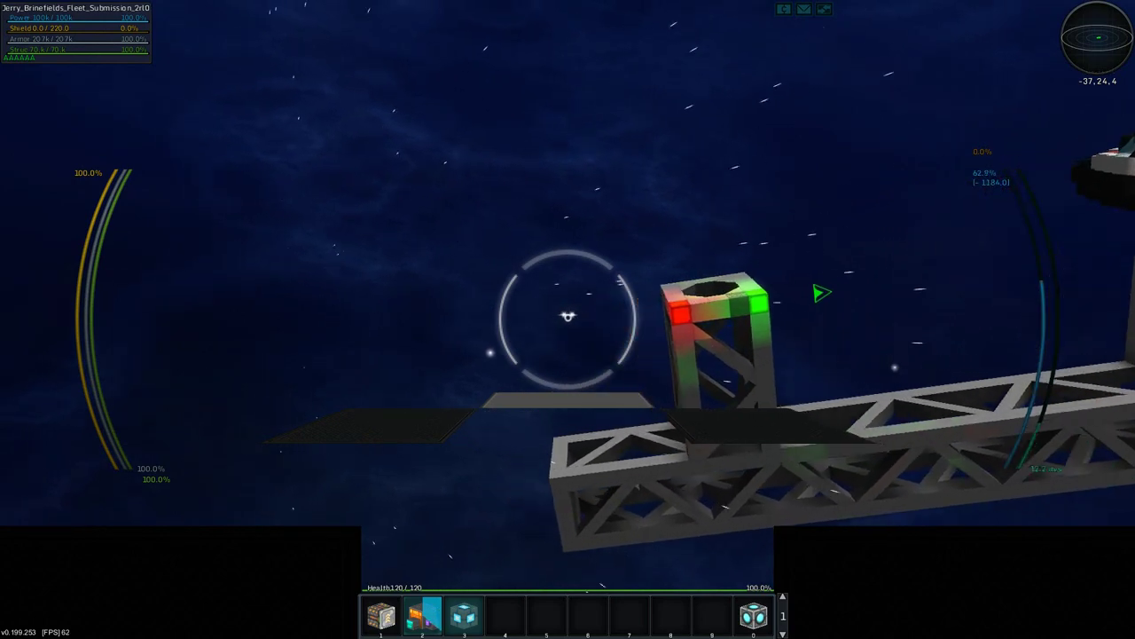
{"action": "key", "text": "t"}
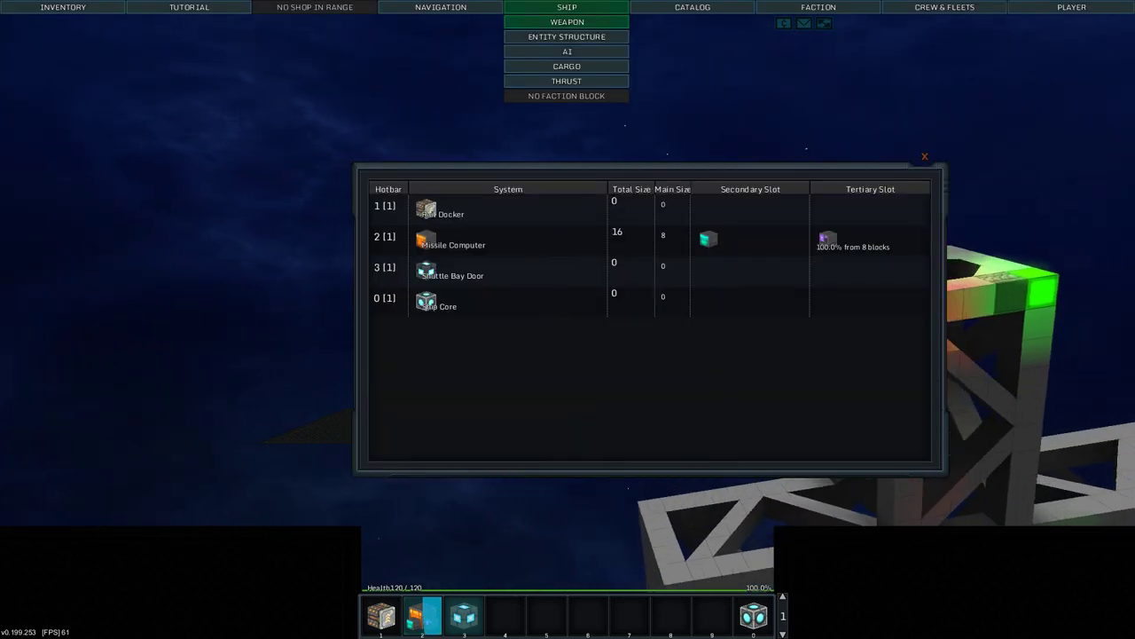
{"action": "key", "text": "t"}
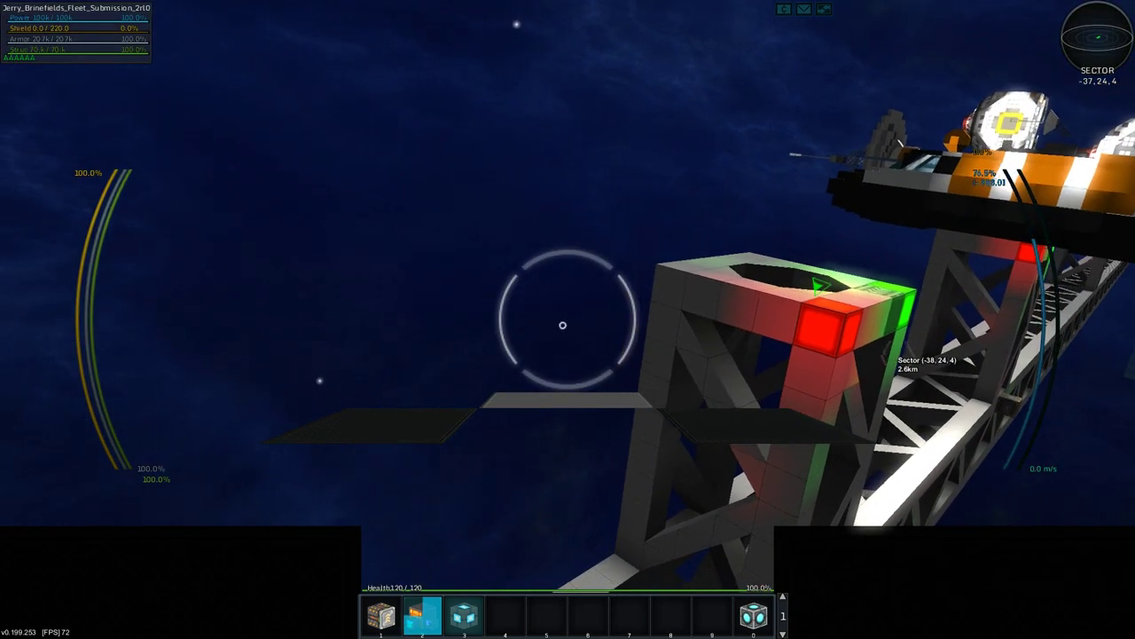
Step: Reverse from the tower, fire missiles, recheck weapon systems, and switch to build mode
{"action": "key", "text": "s"}
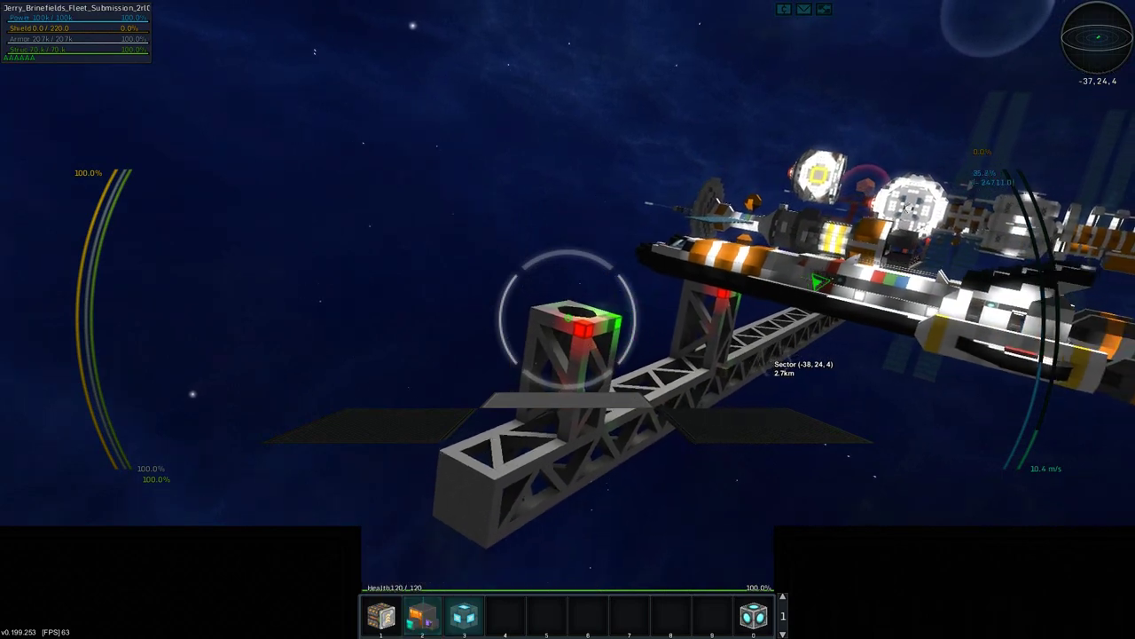
{"action": "left_click", "coordinate": [567, 320]}
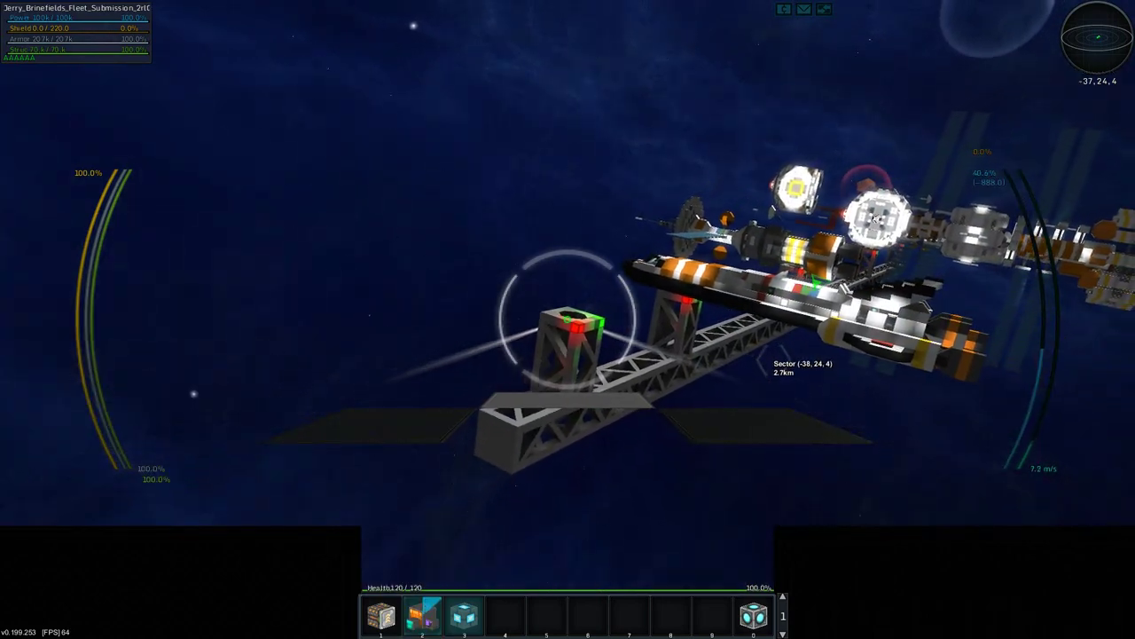
{"action": "key", "text": "t"}
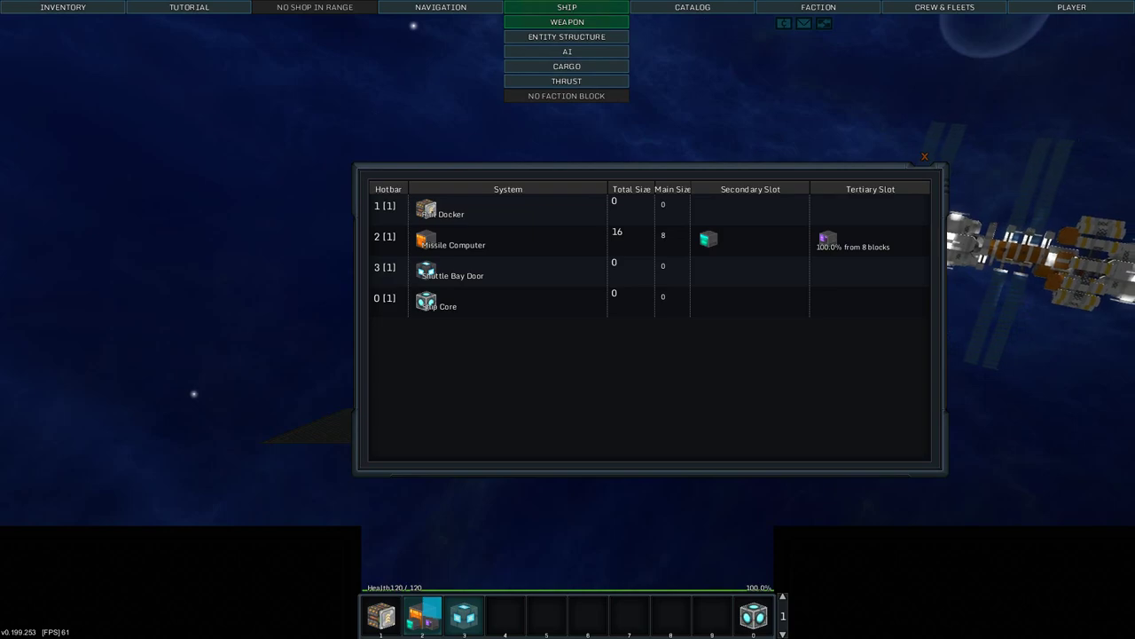
{"action": "key", "text": "t"}
{"action": "key", "text": "z"}
{"action": "key", "text": "ctrl"}
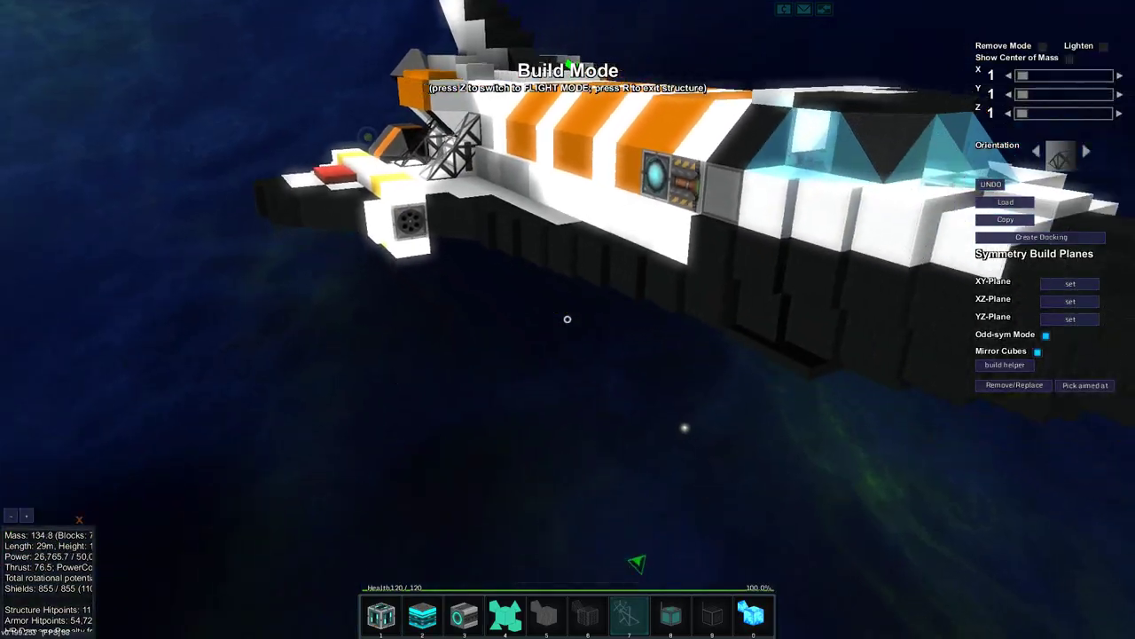
Step: Orbit the build camera over the shuttle's nose, rear and underside, then resume flying
{"action": "key", "text": "s"}
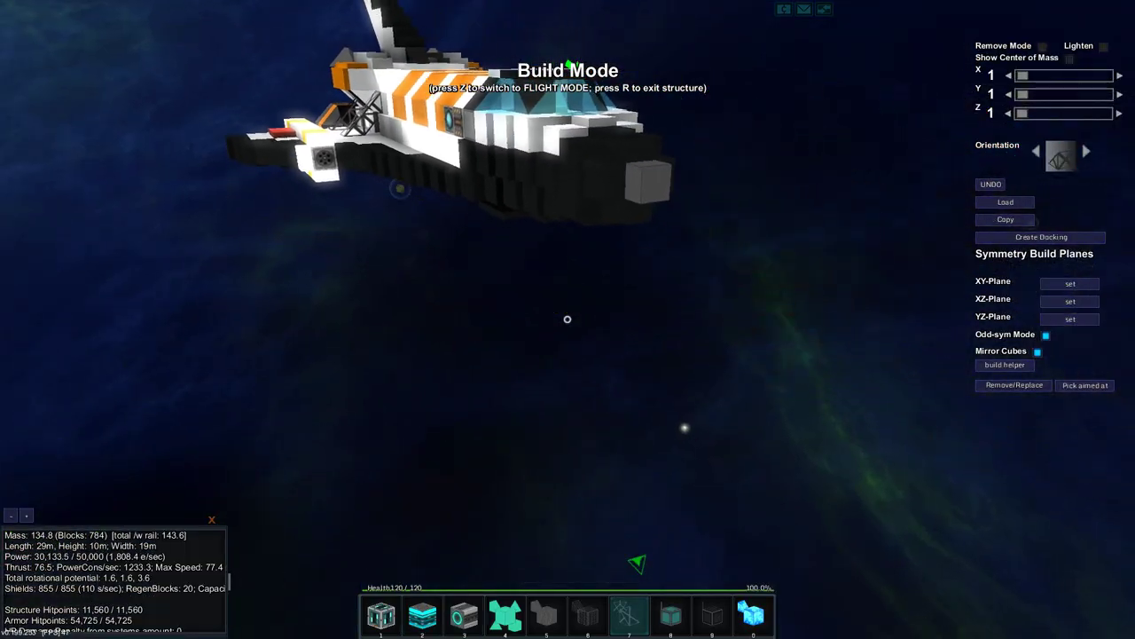
{"action": "key", "text": "s"}
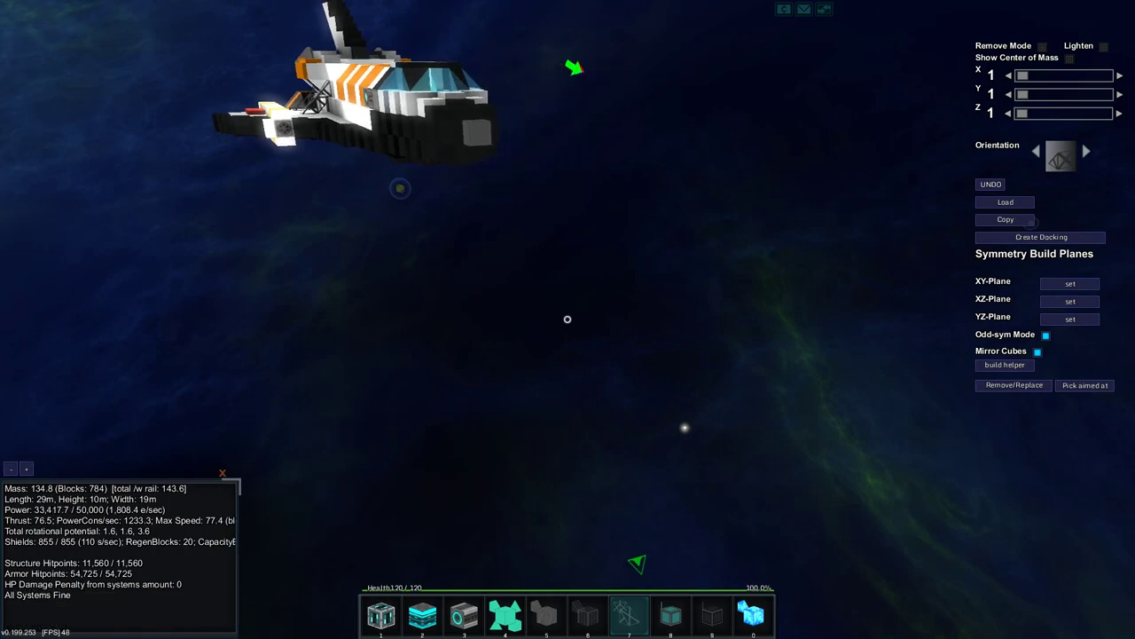
{"action": "key", "text": "x"}
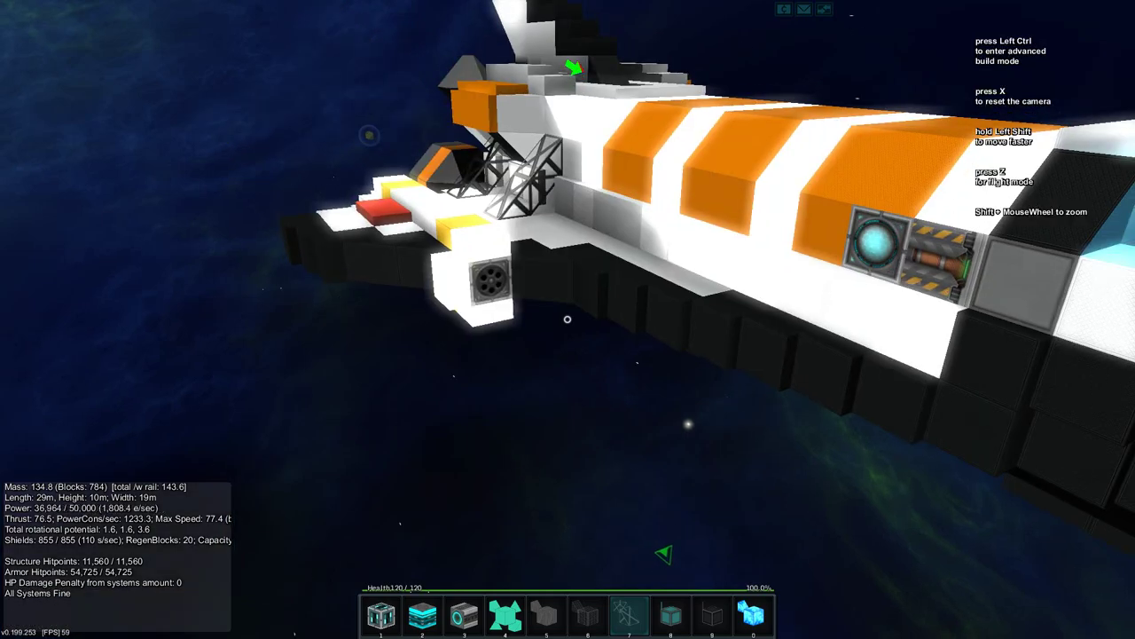
{"action": "key", "text": "z"}
{"action": "key", "text": "z"}
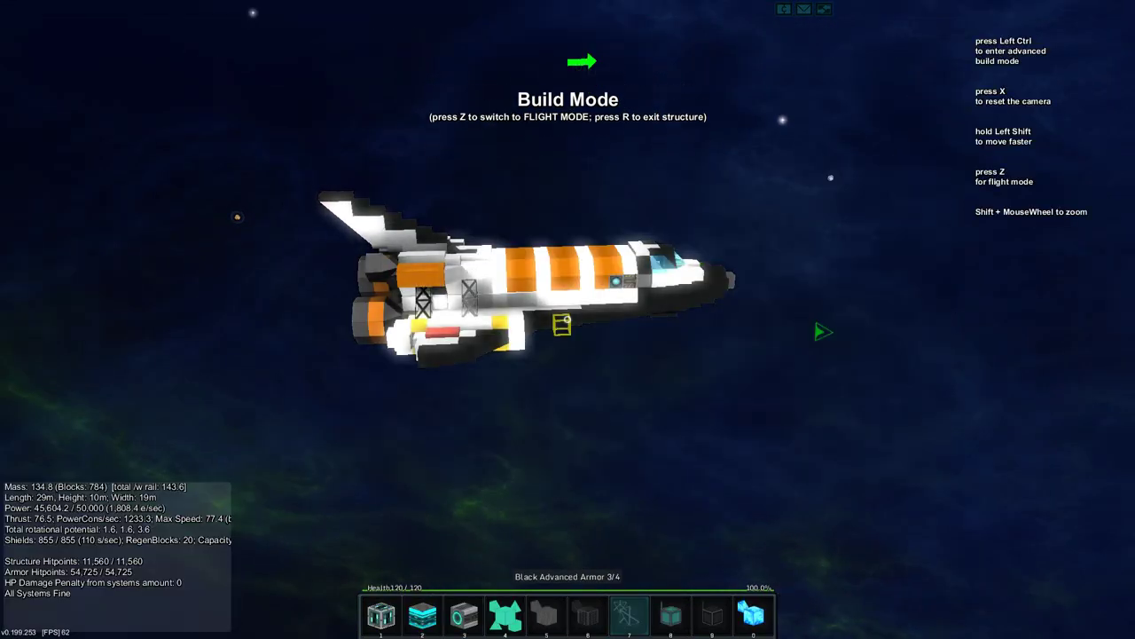
{"action": "key", "text": "w"}
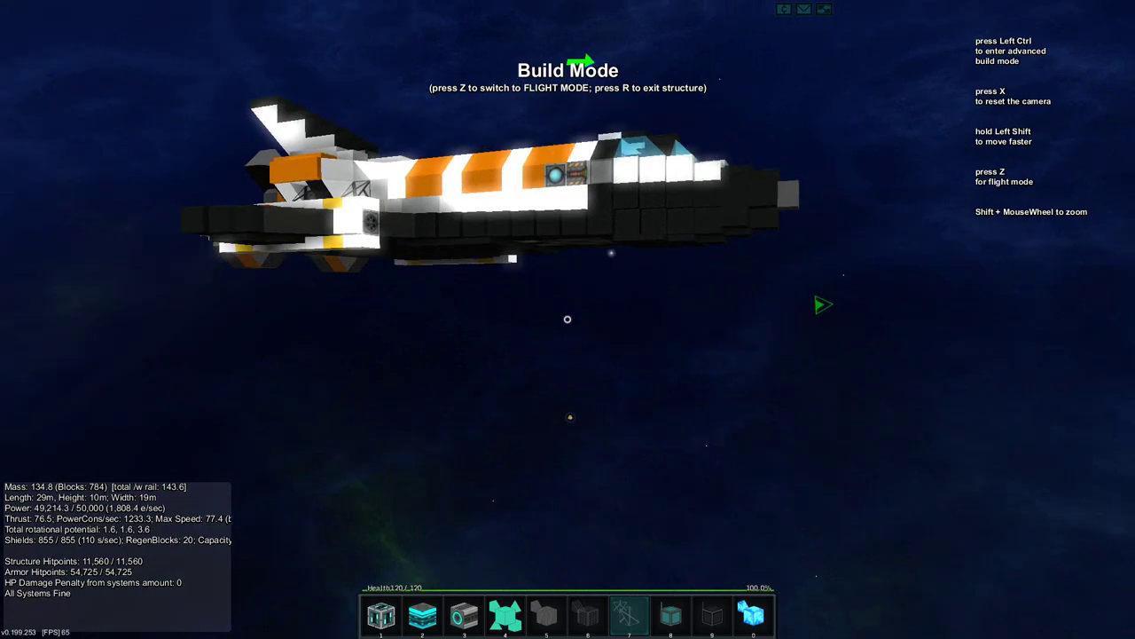
{"action": "key", "text": "w"}
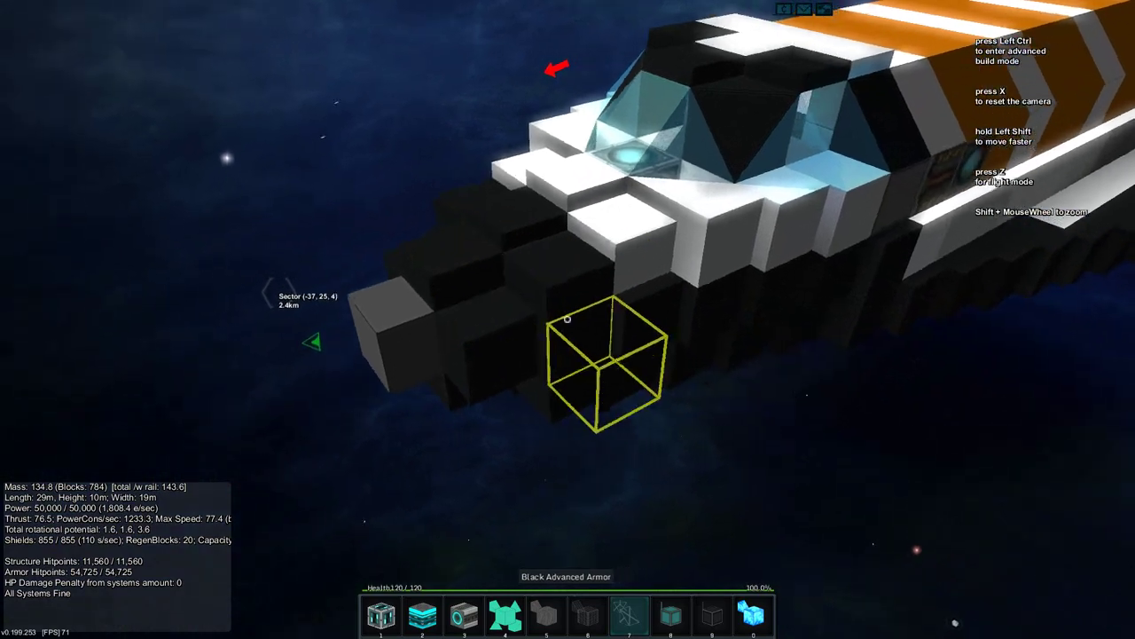
{"action": "key", "text": "s"}
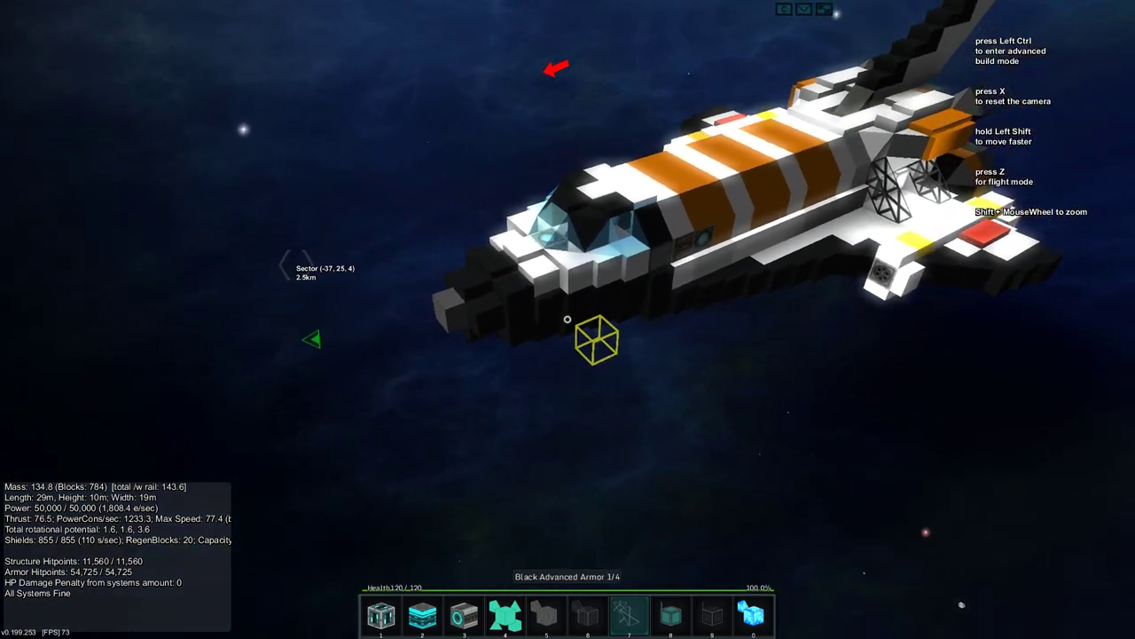
{"action": "key", "text": "w"}
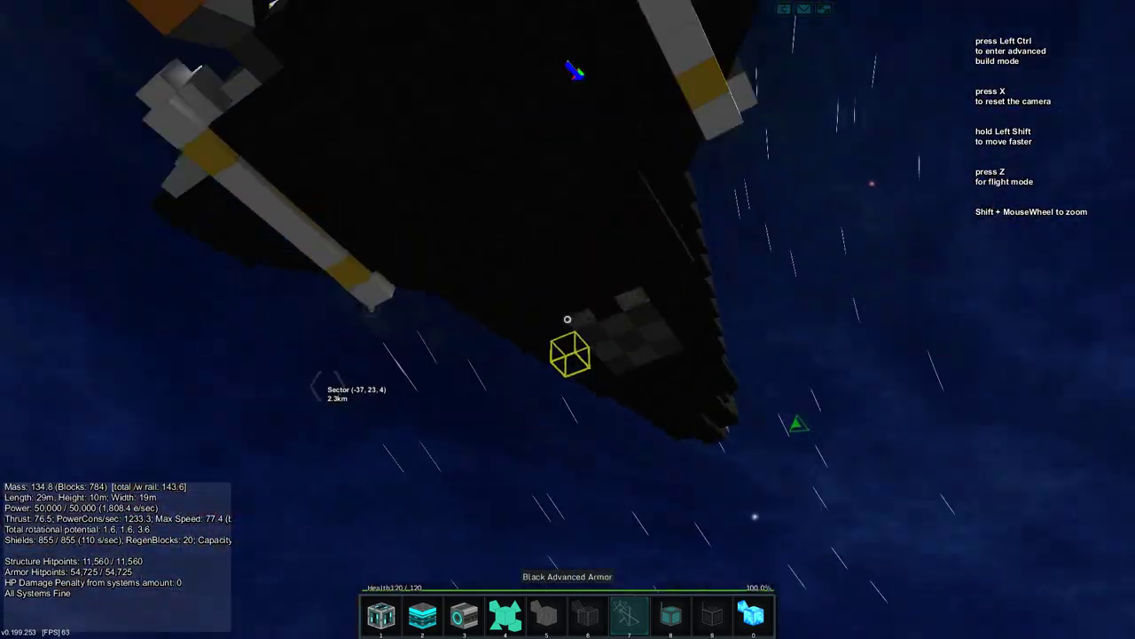
{"action": "key", "text": "s"}
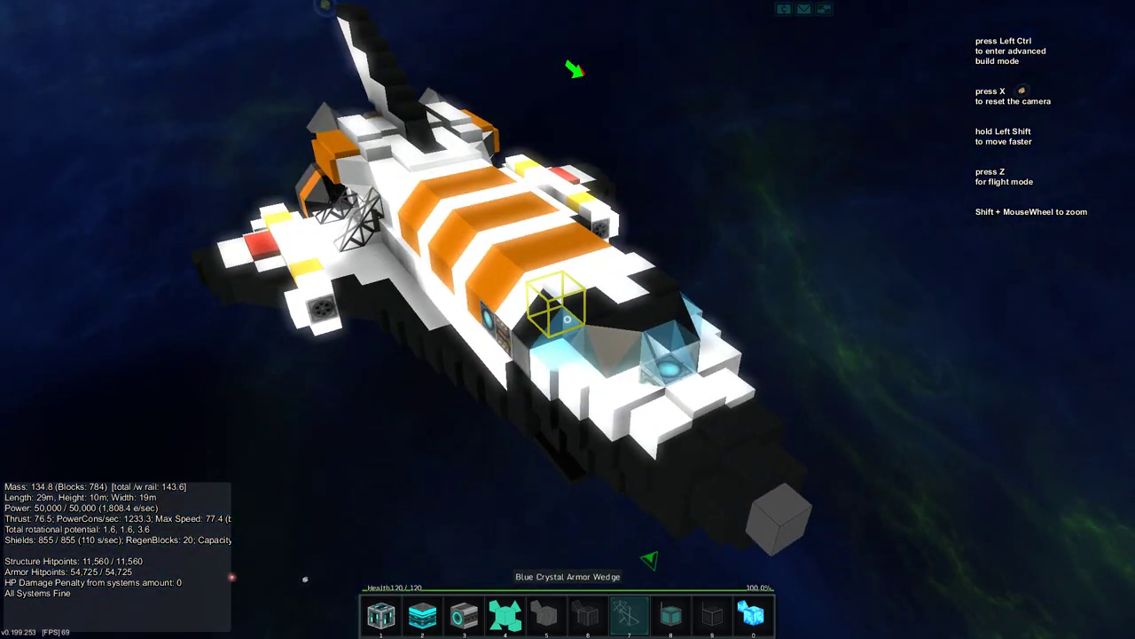
{"action": "key", "text": "z"}
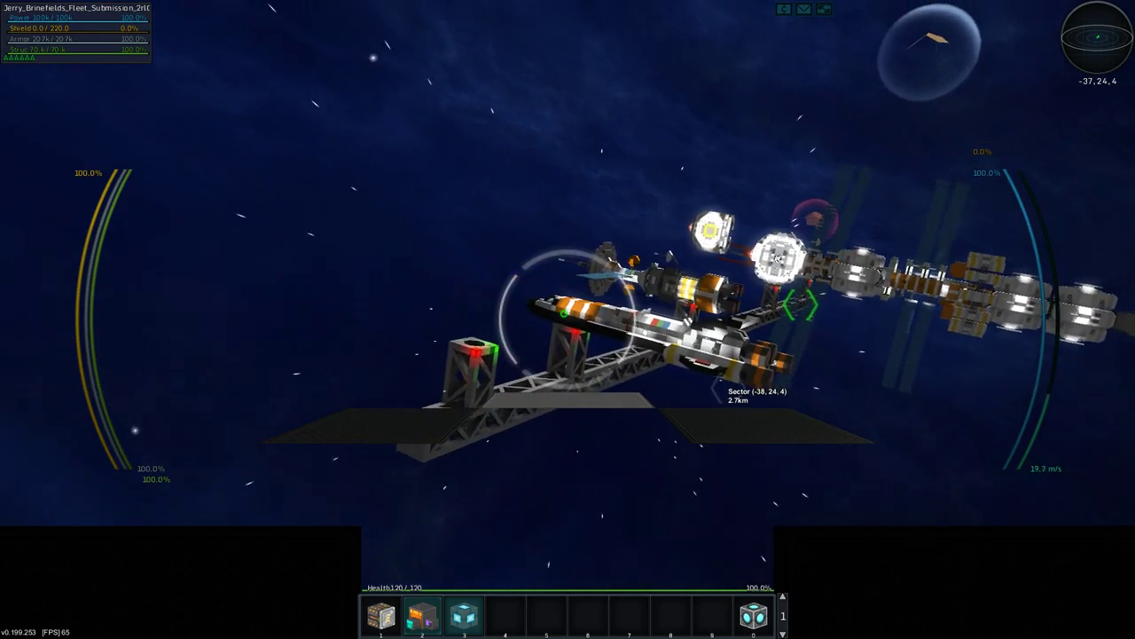
Step: Toggle build and flight modes, check the weapon overview, and exit as an astronaut
{"action": "key", "text": "z"}
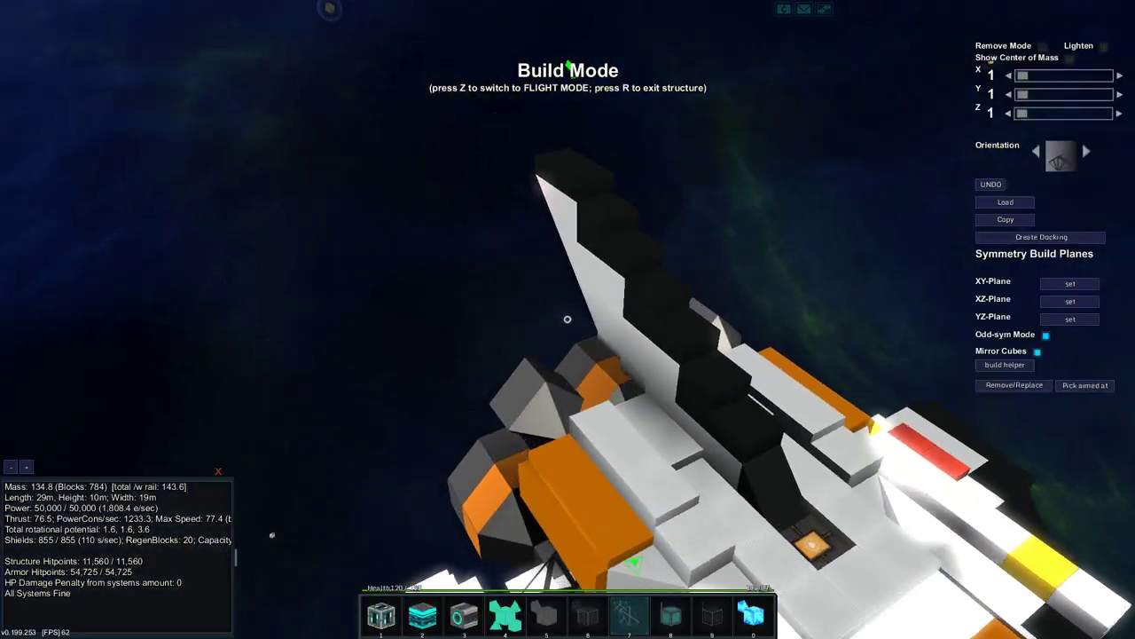
{"action": "key", "text": "w"}
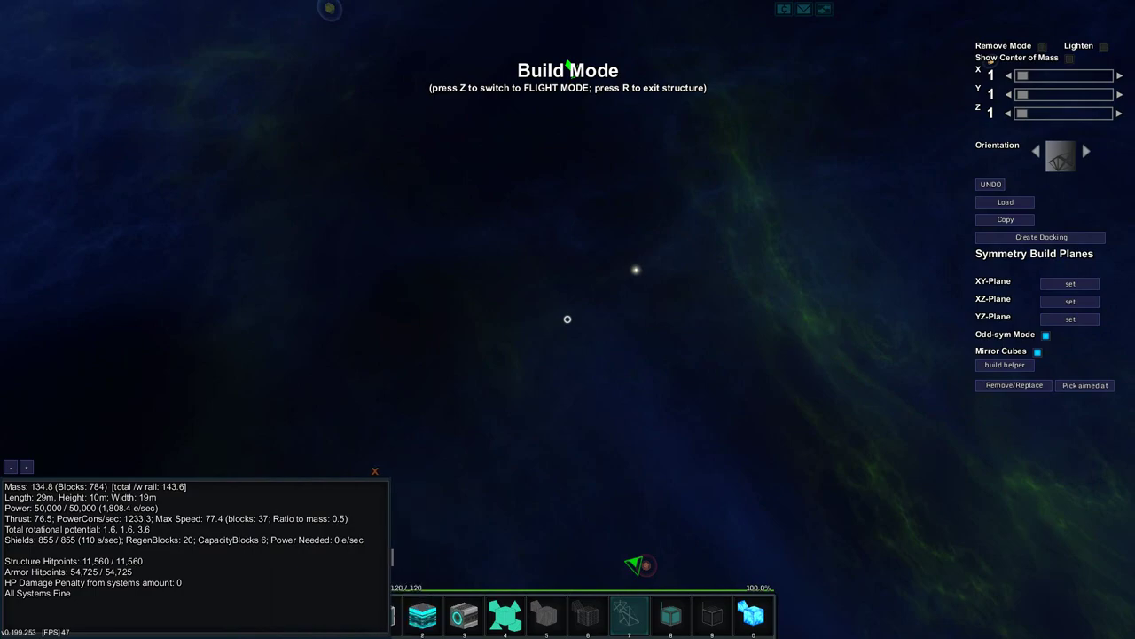
{"action": "key", "text": "z"}
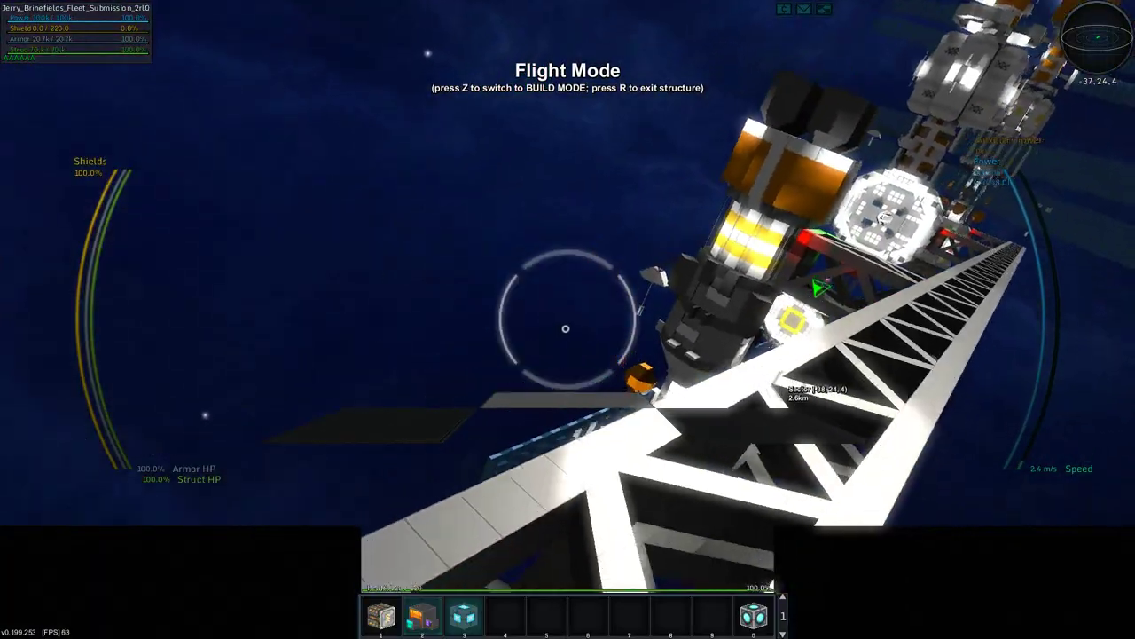
{"action": "key", "text": "t"}
{"action": "key", "text": "t"}
{"action": "key", "text": "z"}
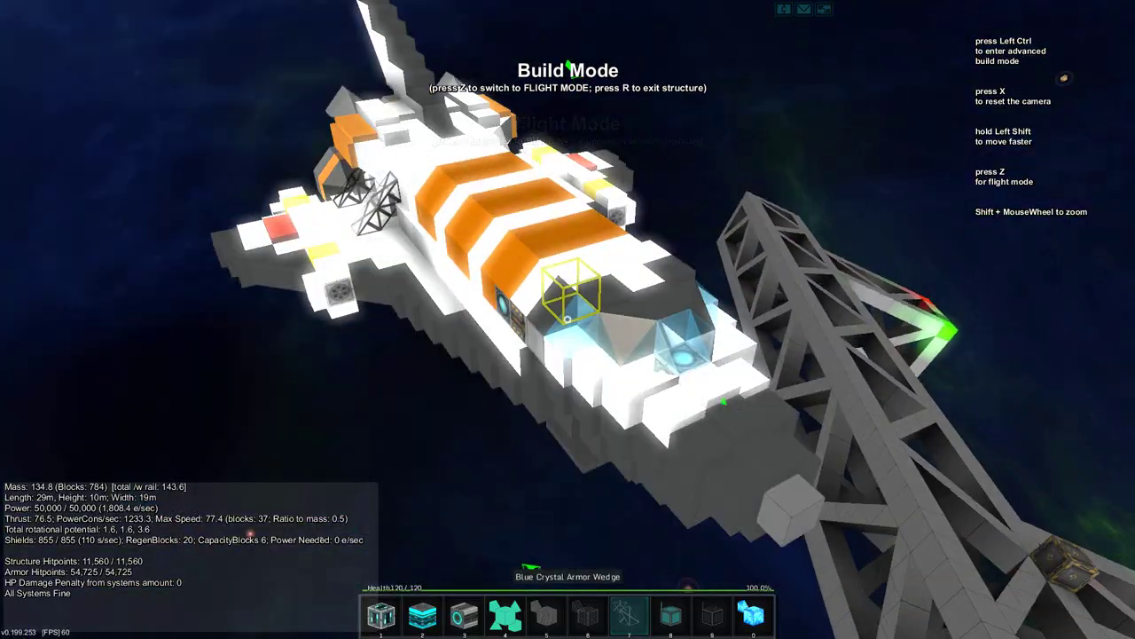
{"action": "key", "text": "z"}
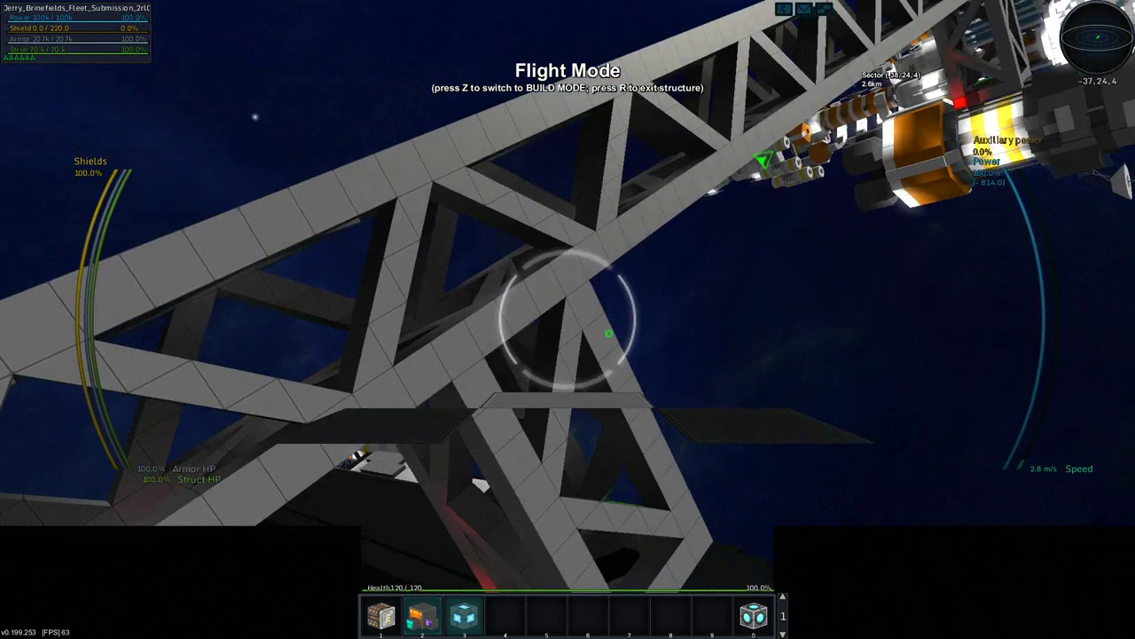
{"action": "key", "text": "r"}
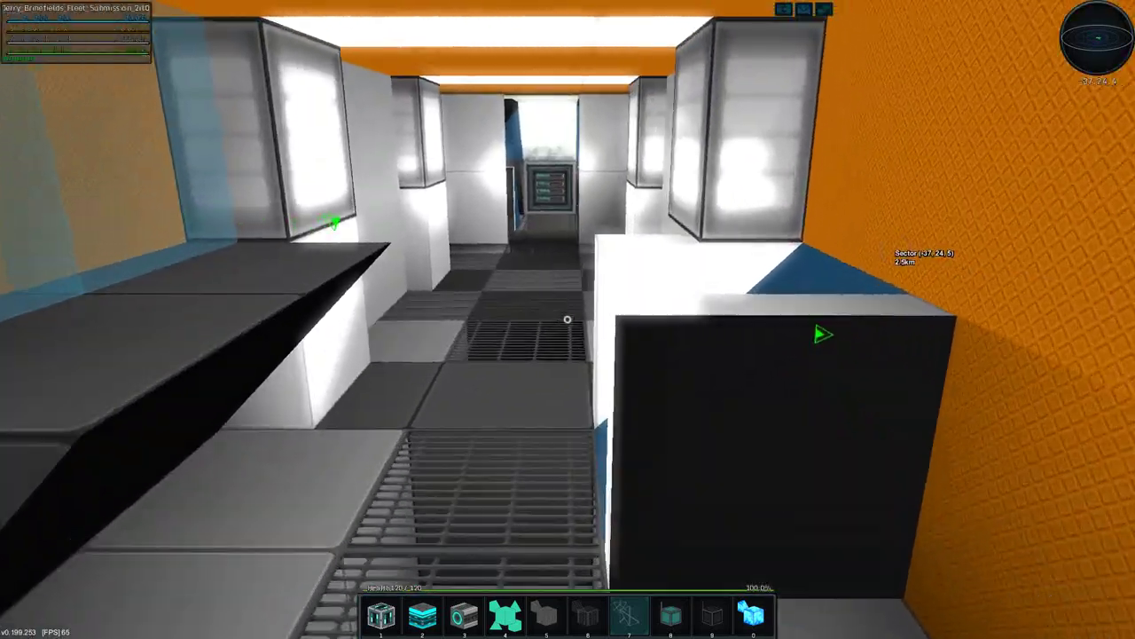
Step: Walk down the orange-walled corridor toward the next core block's blast-door frame
{"action": "key", "text": "w"}
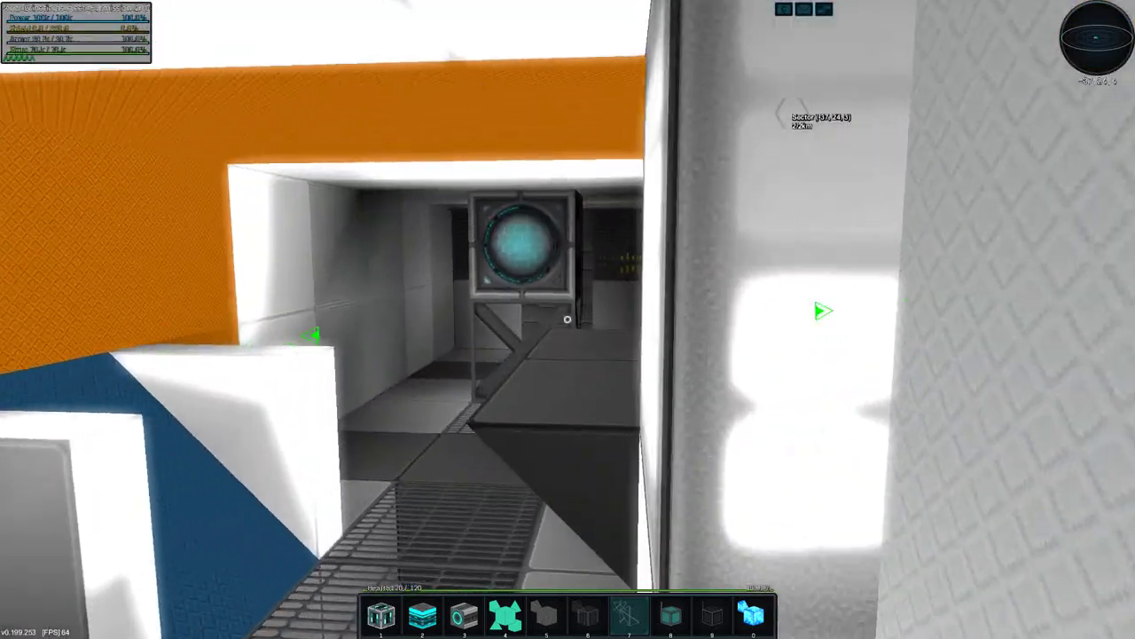
Step: Take the white ship's core and circle the build camera around its hull and colored panel
{"action": "key", "text": "r"}
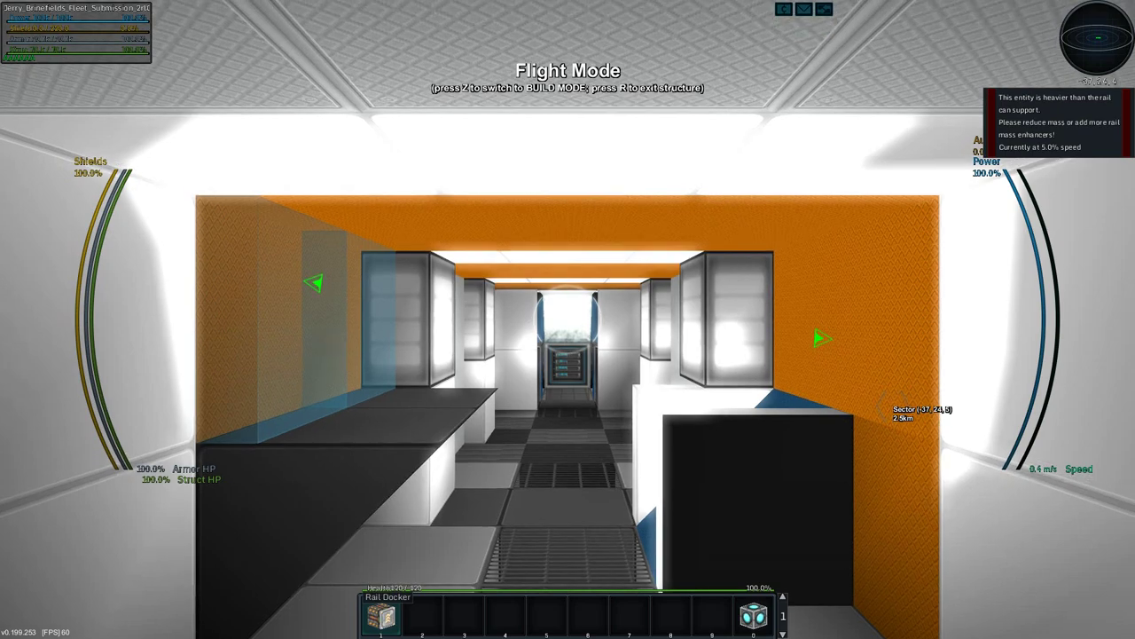
{"action": "key", "text": "z"}
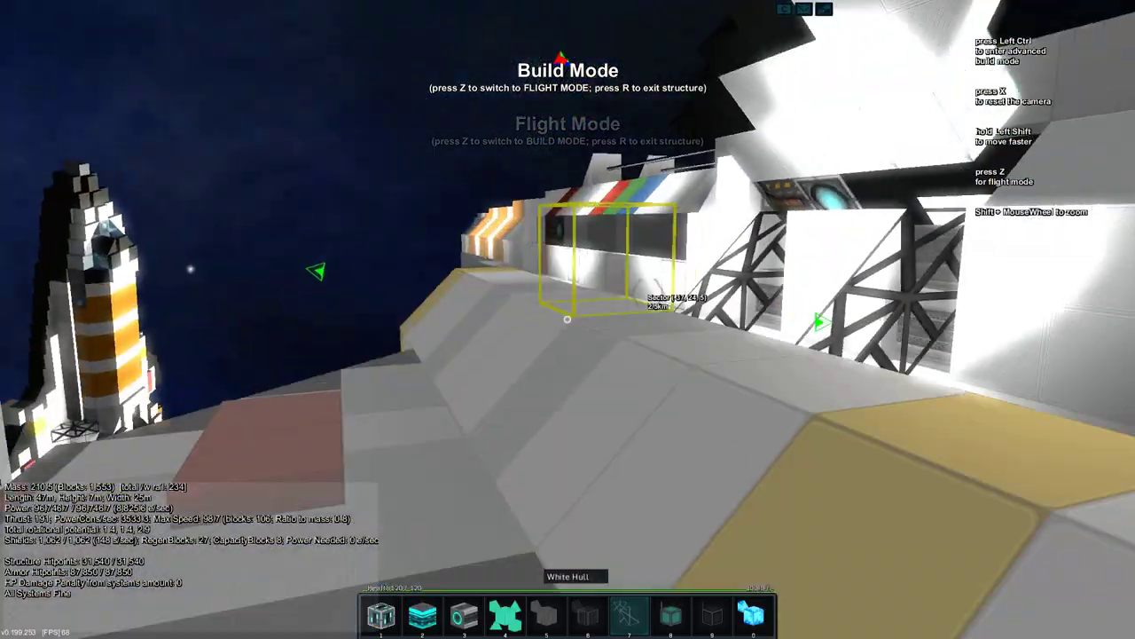
{"action": "key", "text": "d"}
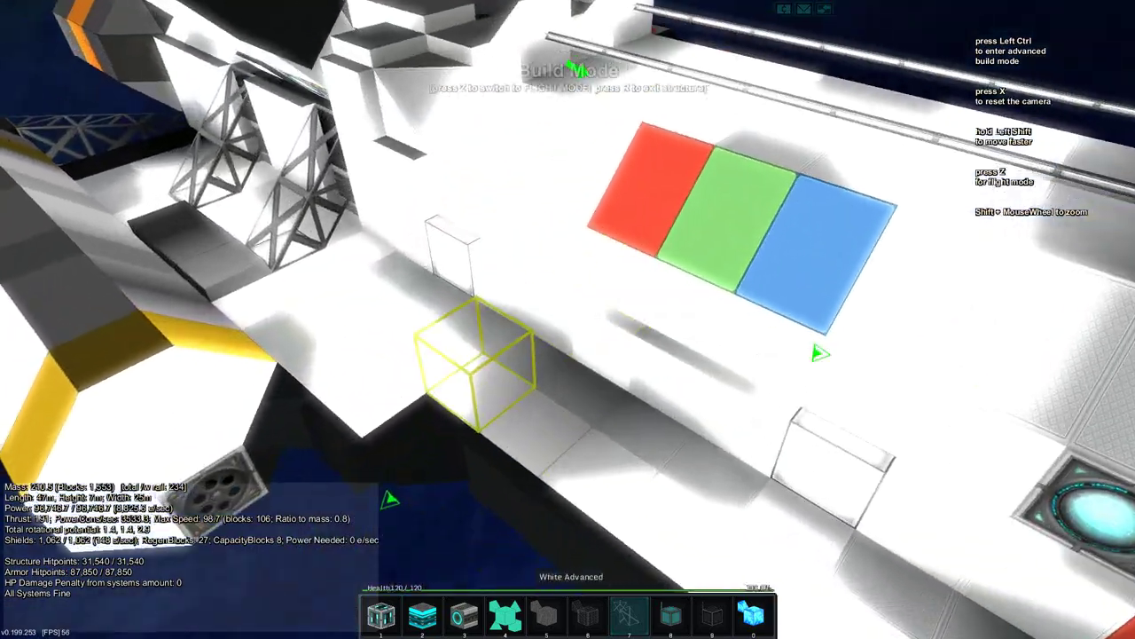
{"action": "key", "text": "d"}
{"action": "key", "text": "a"}
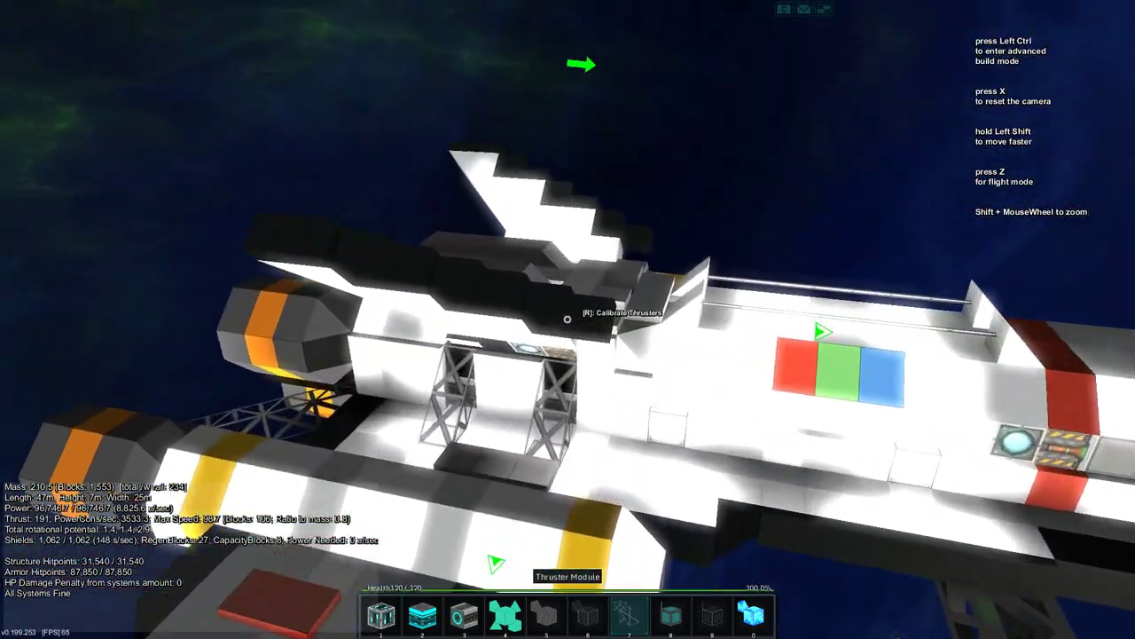
{"action": "key", "text": "a"}
{"action": "key", "text": "w"}
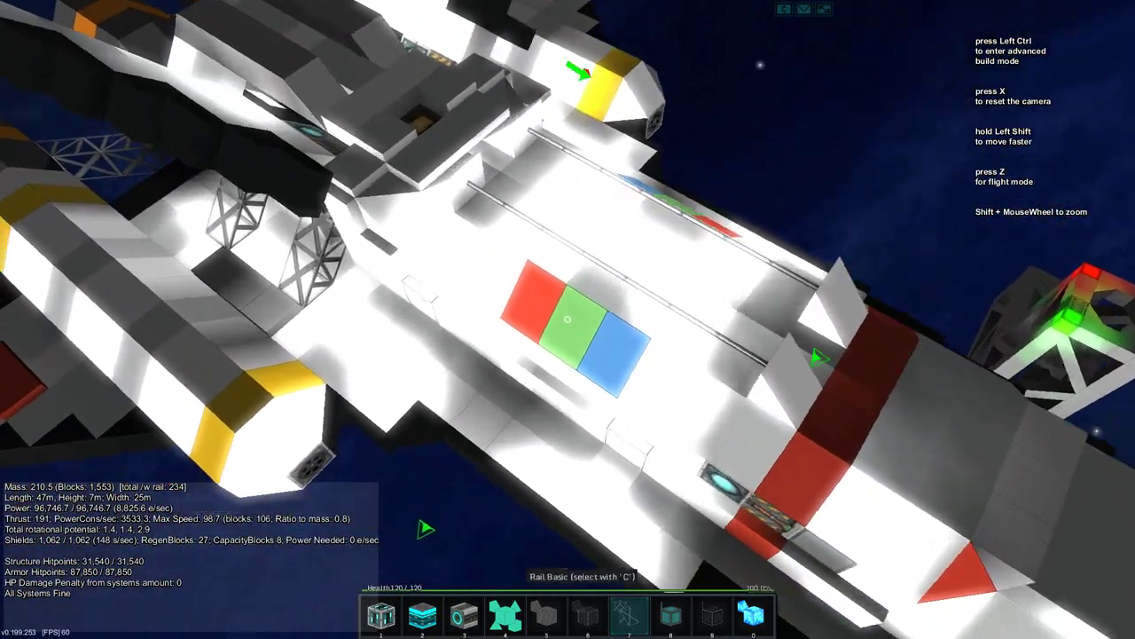
{"action": "key", "text": "s"}
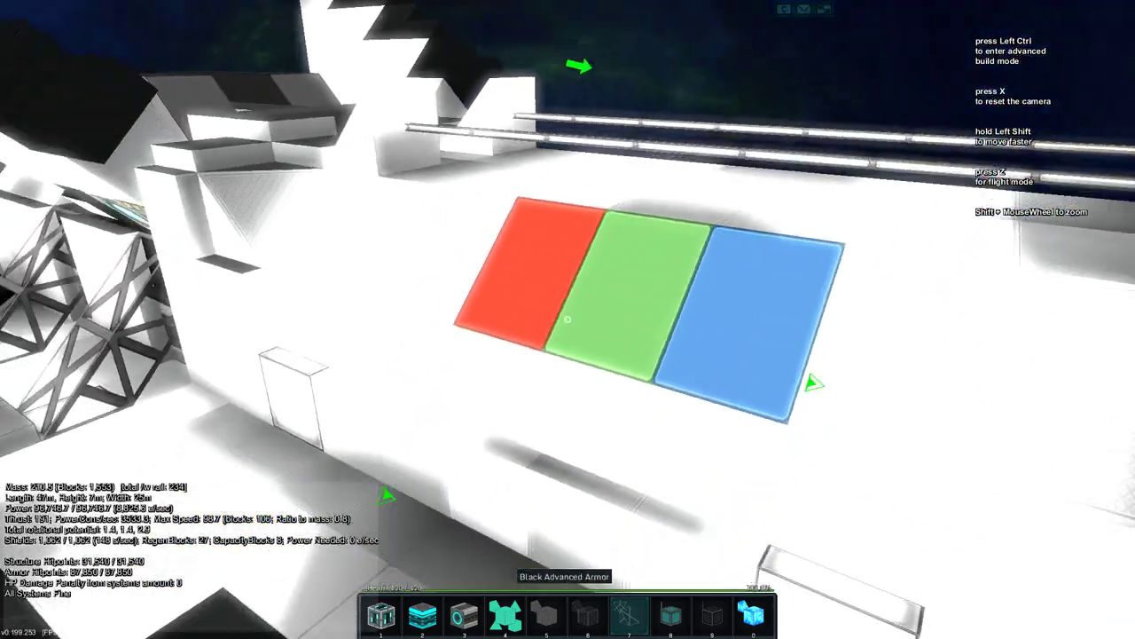
{"action": "key", "text": "d"}
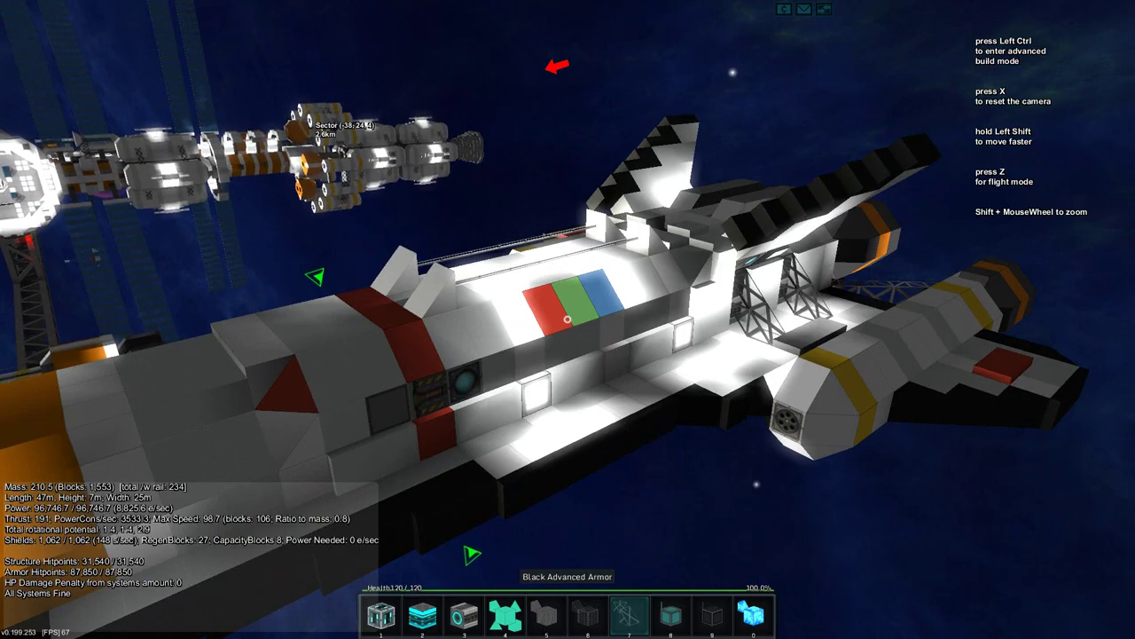
Step: Fly the build camera into the corridor and bring up the weapon systems list
{"action": "key", "text": "w"}
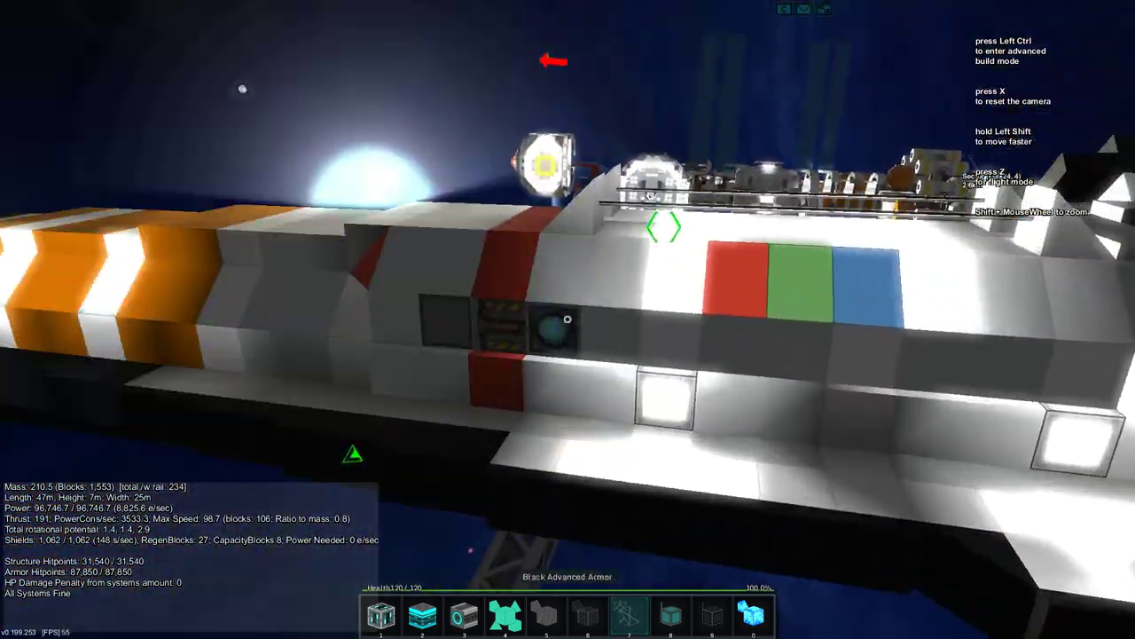
{"action": "key", "text": "w"}
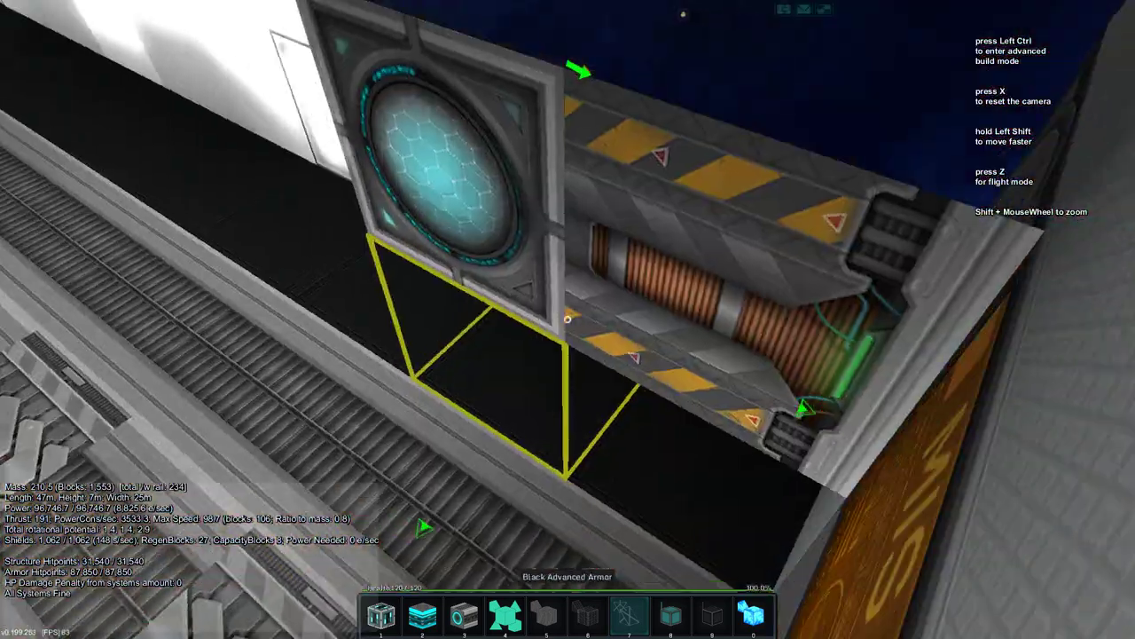
{"action": "key", "text": "w"}
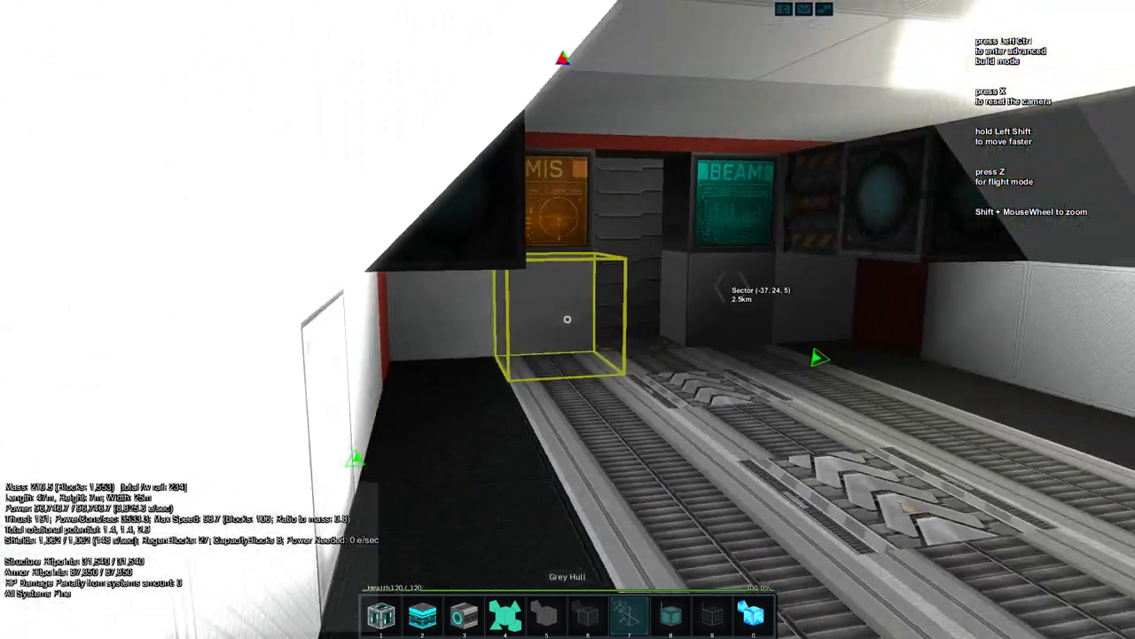
{"action": "key", "text": "x"}
{"action": "key", "text": "t"}
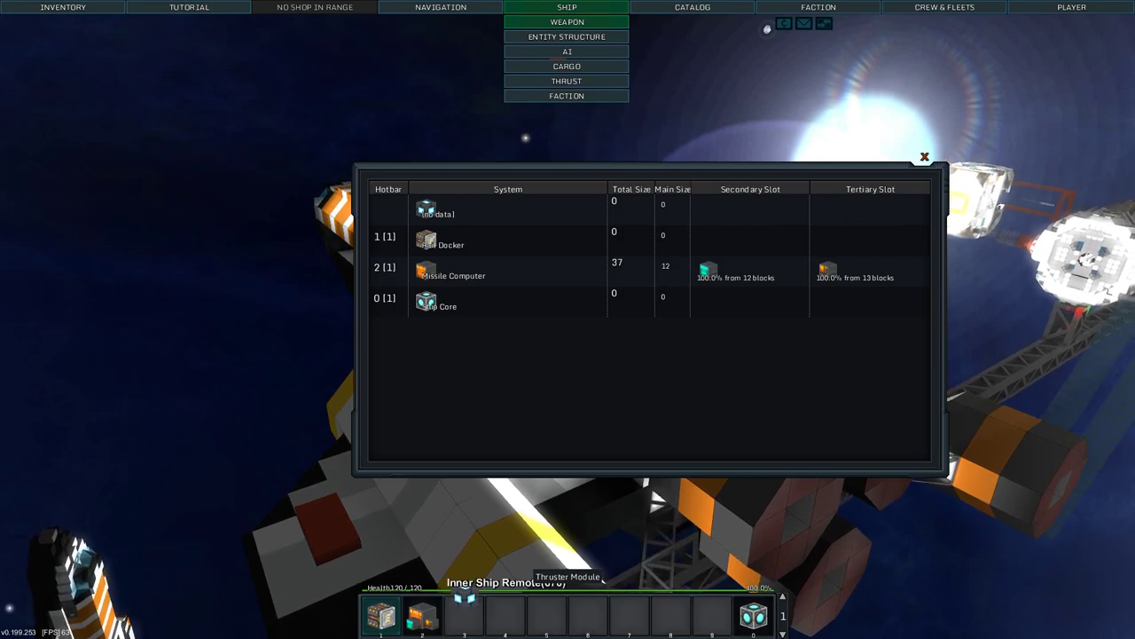
Step: Close the weapon systems list and take control of the ship in flight mode
{"action": "key", "text": "t"}
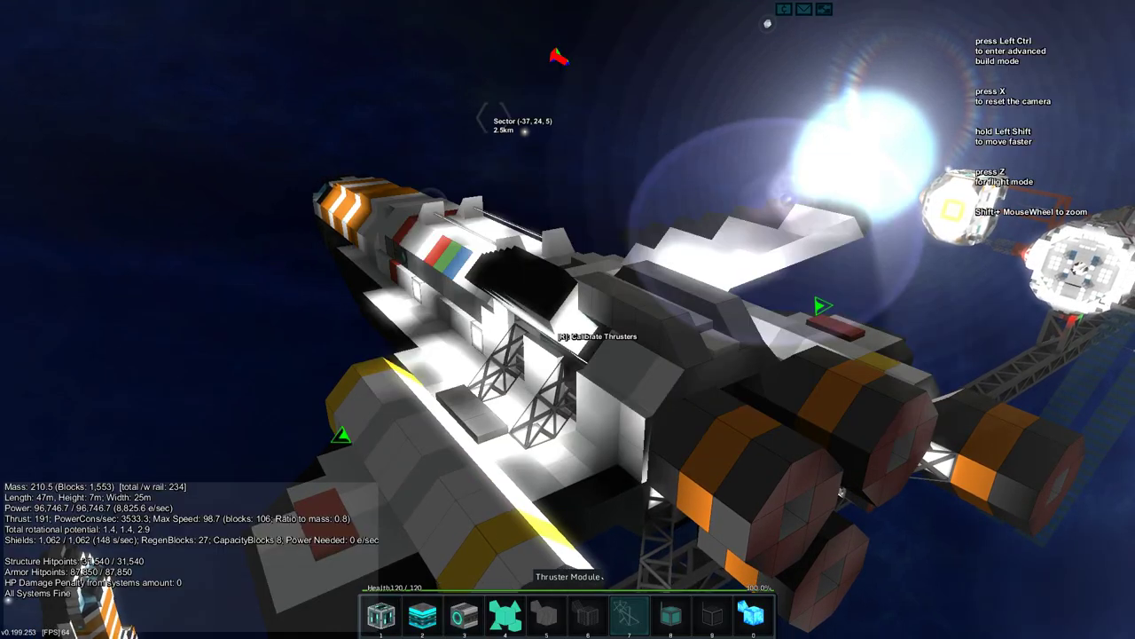
{"action": "key", "text": "z"}
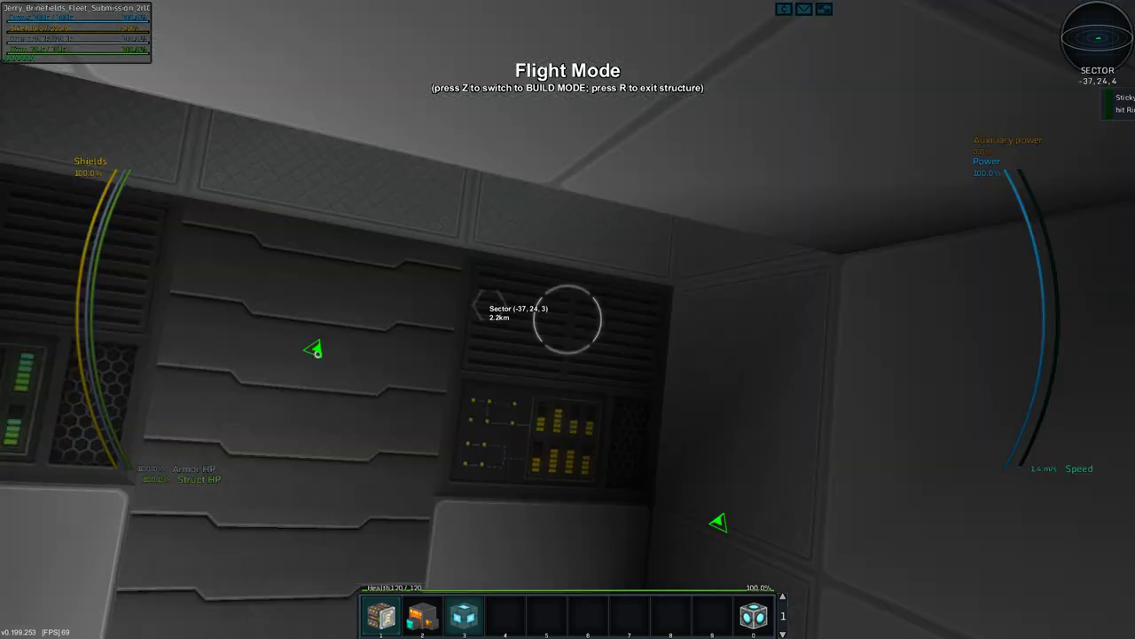
{"action": "scroll", "coordinate": [568, 319], "scroll_direction": "down", "scroll_amount": 5}
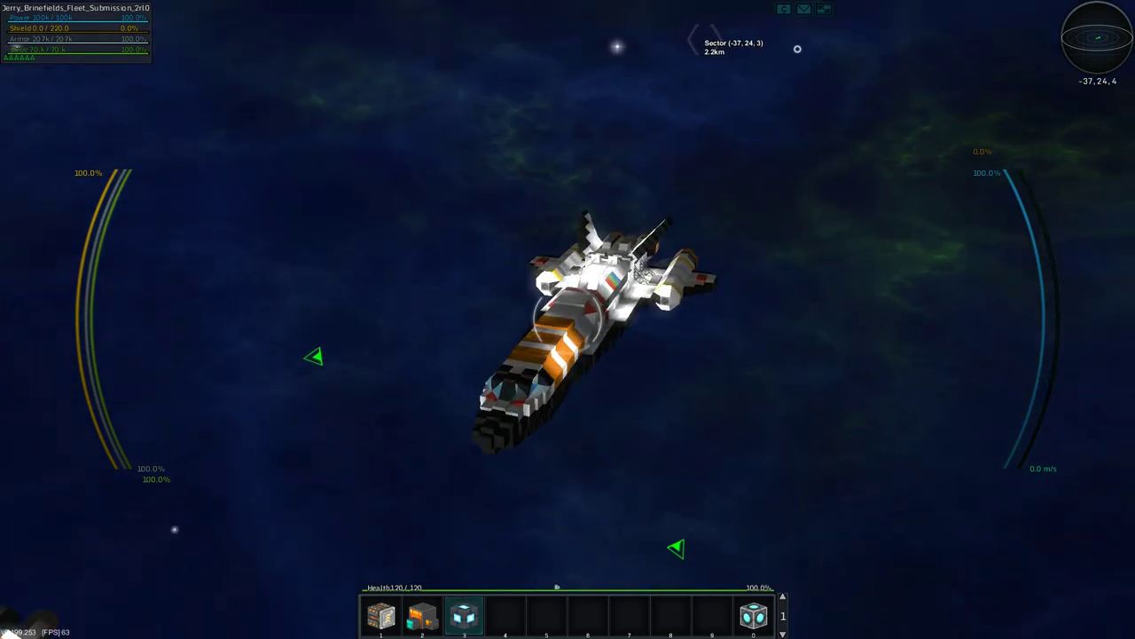
{"action": "scroll", "coordinate": [568, 319], "scroll_direction": "up", "scroll_amount": 5}
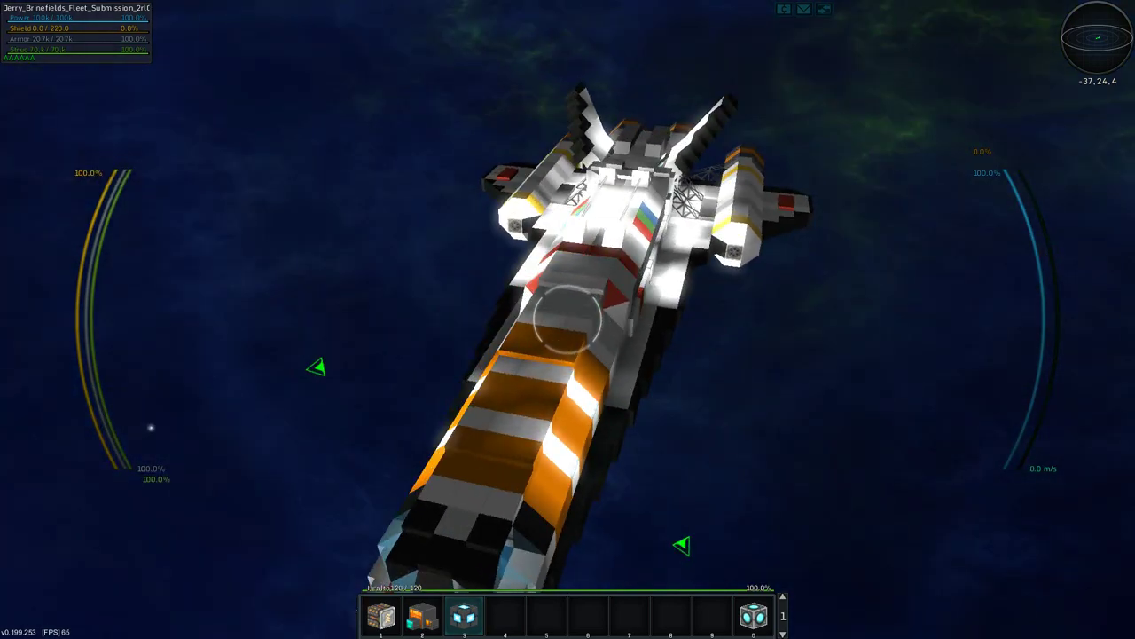
{"action": "key", "text": "f"}
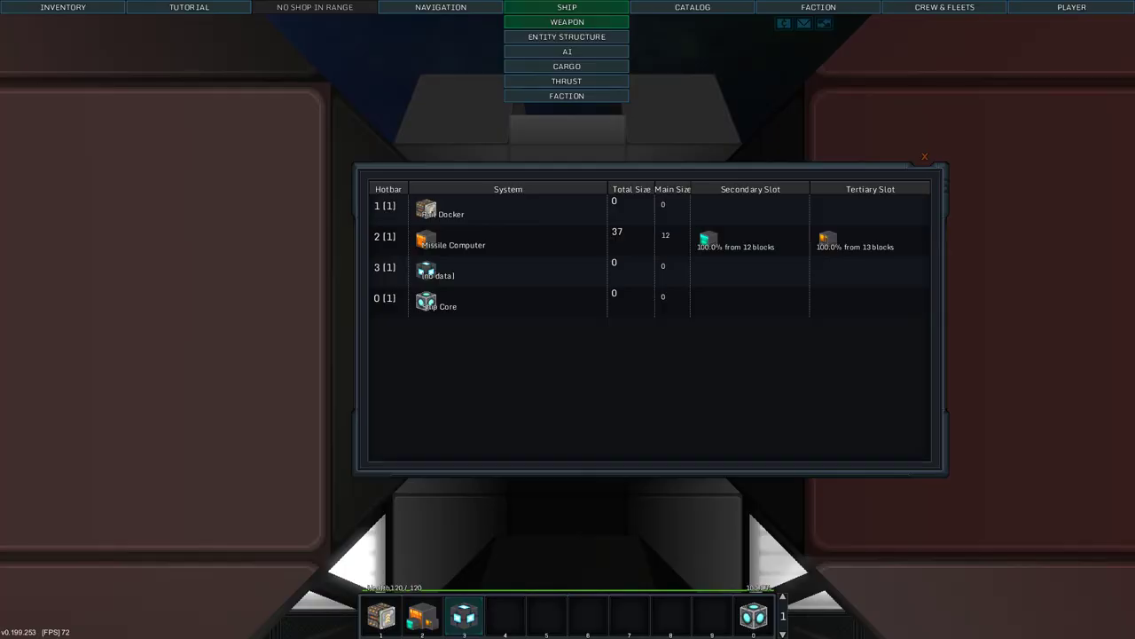
{"action": "key", "text": "Escape"}
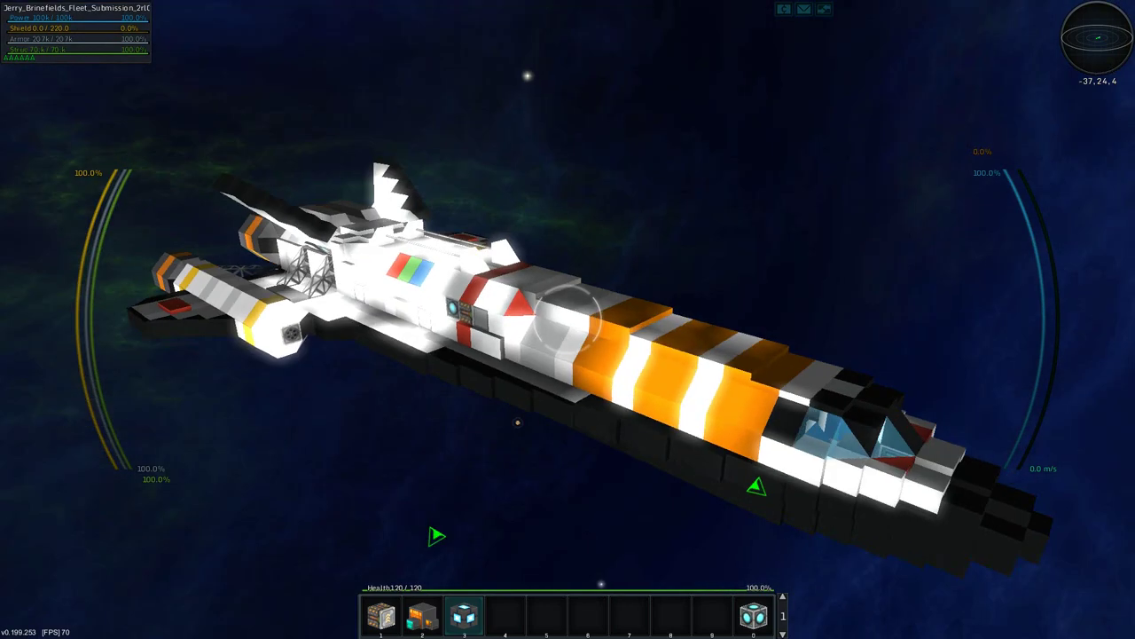
{"action": "key", "text": "c"}
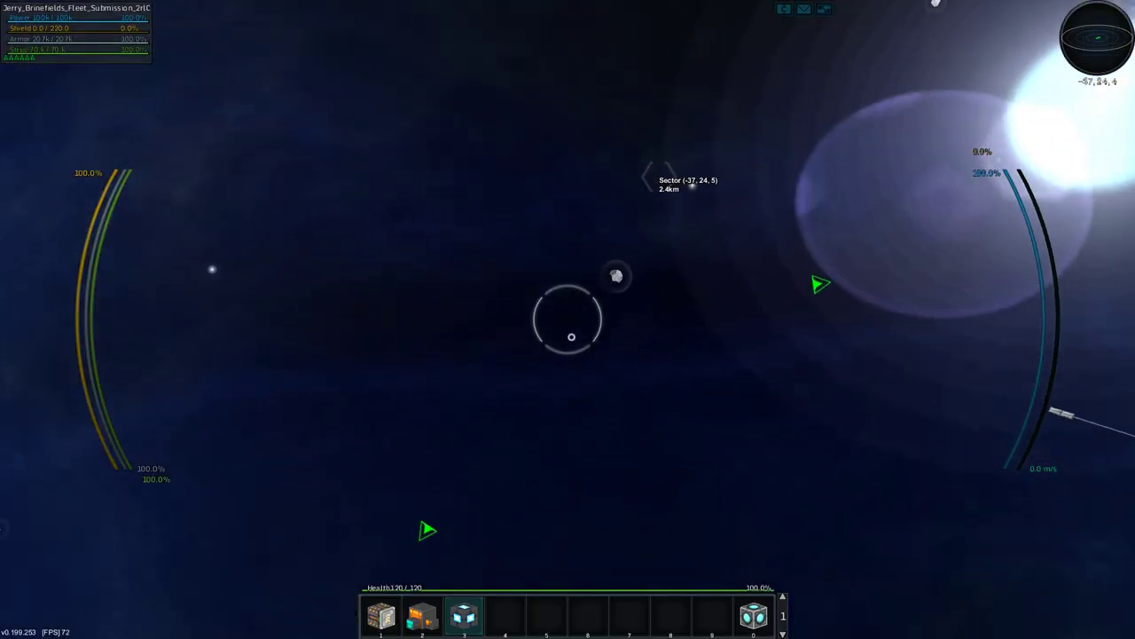
{"action": "key", "text": "r"}
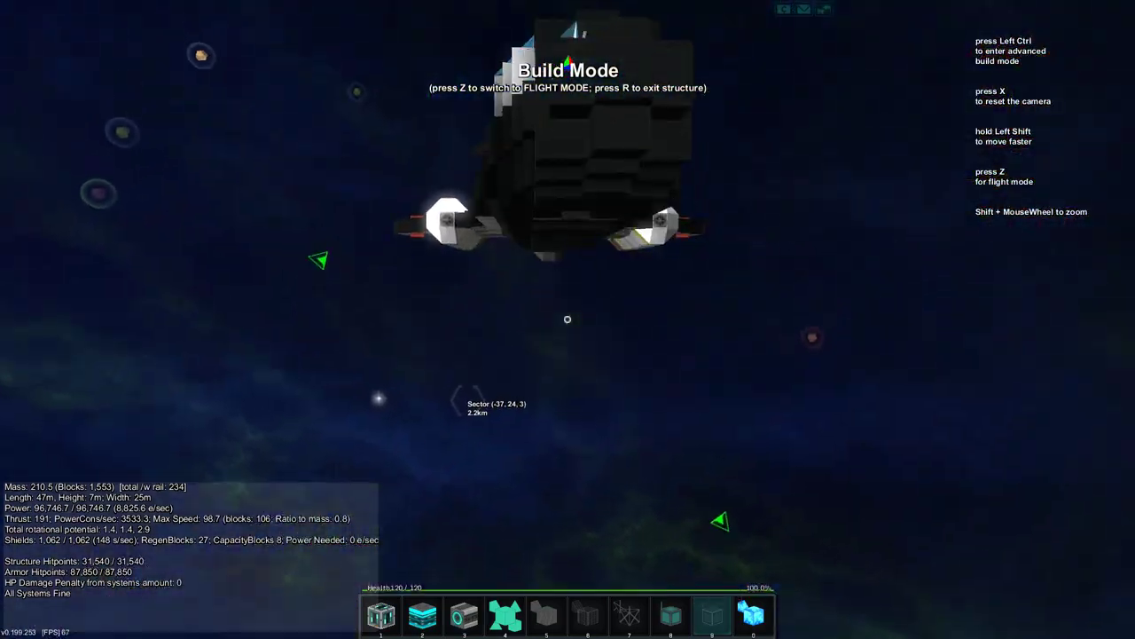
{"action": "key", "text": "w"}
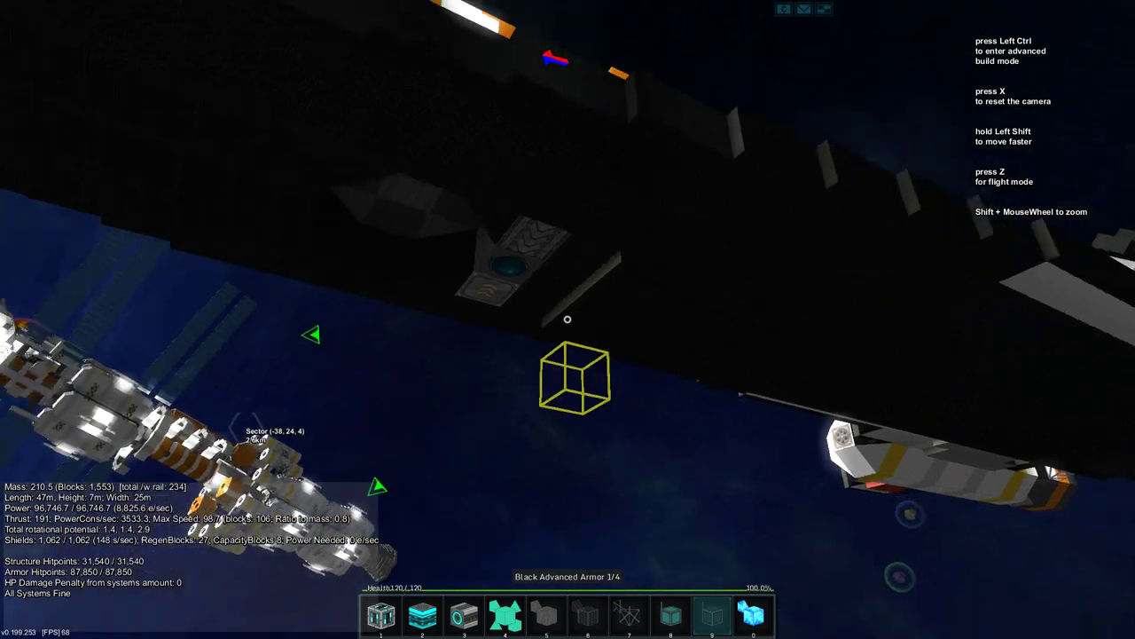
{"action": "key", "text": "z"}
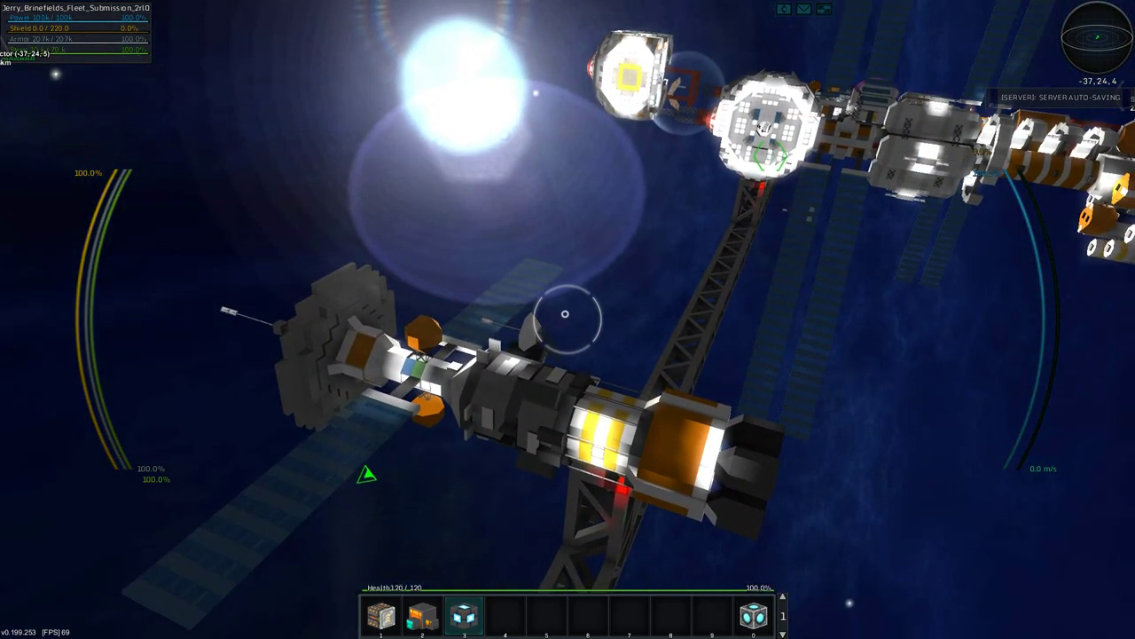
Step: In build mode, tour the ship's corridors, hull, end and engine pods
{"action": "key", "text": "z"}
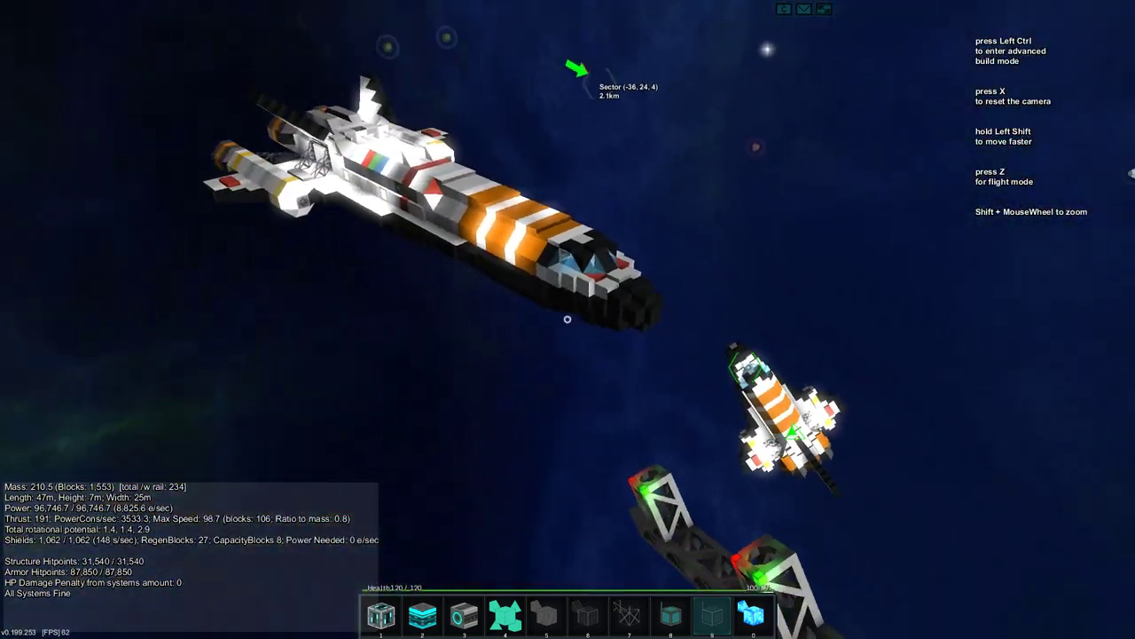
{"action": "key", "text": "w"}
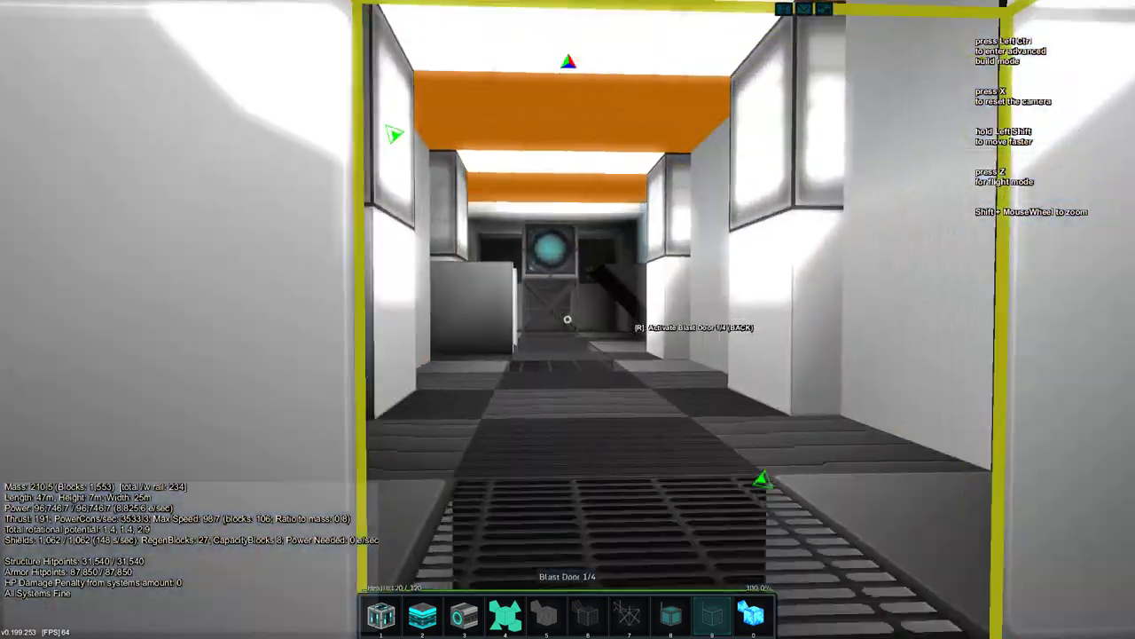
{"action": "key", "text": "s"}
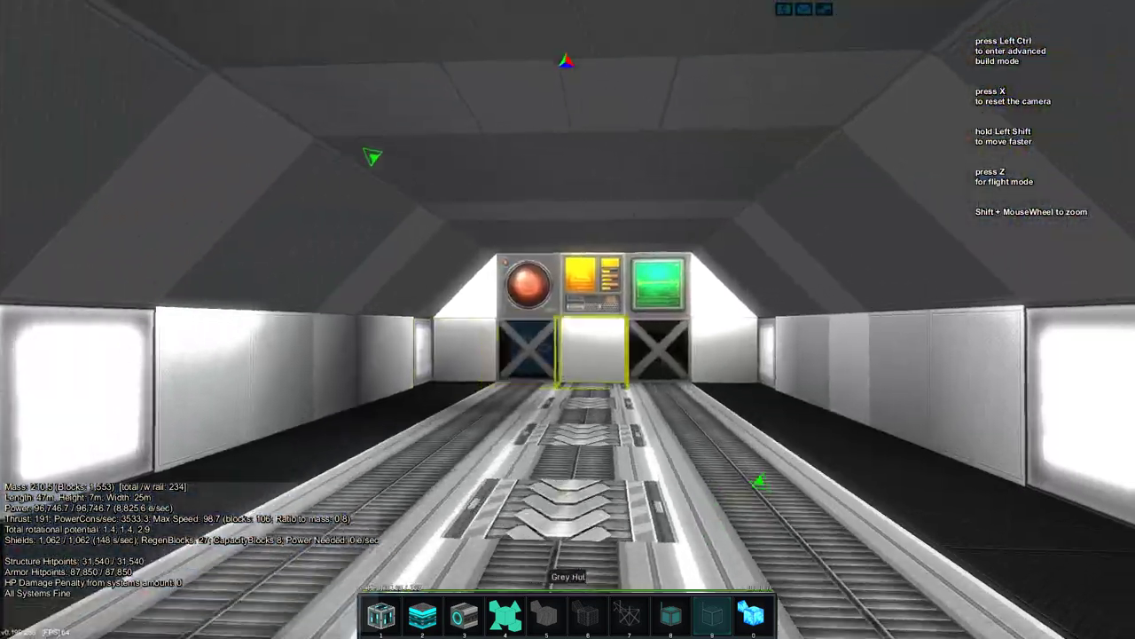
{"action": "key", "text": "w"}
{"action": "key", "text": "s"}
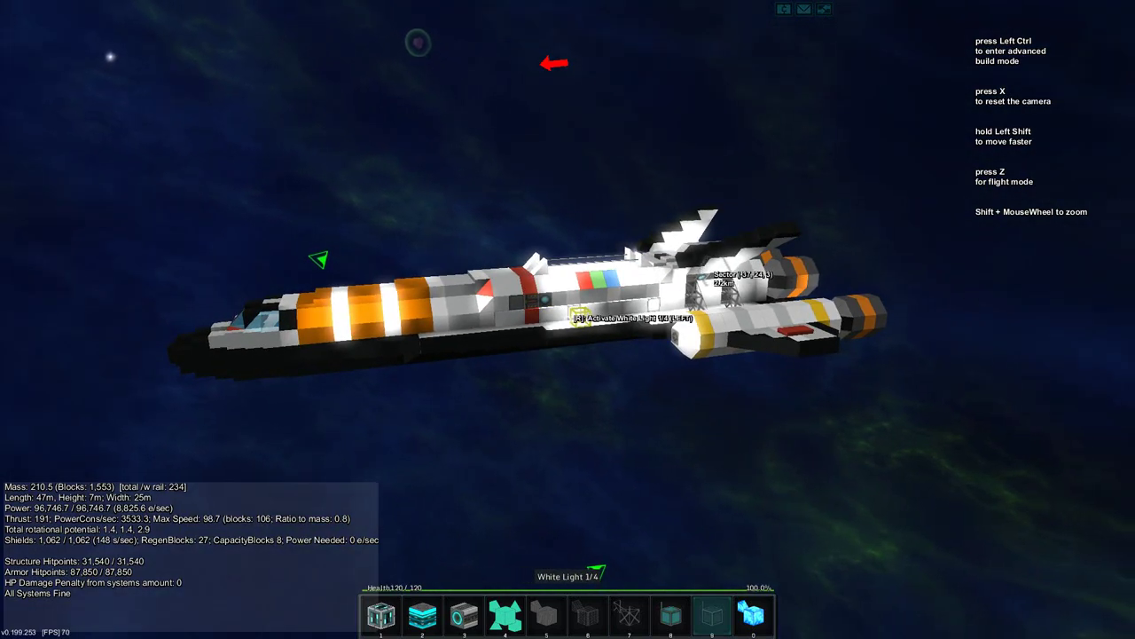
{"action": "key", "text": "w"}
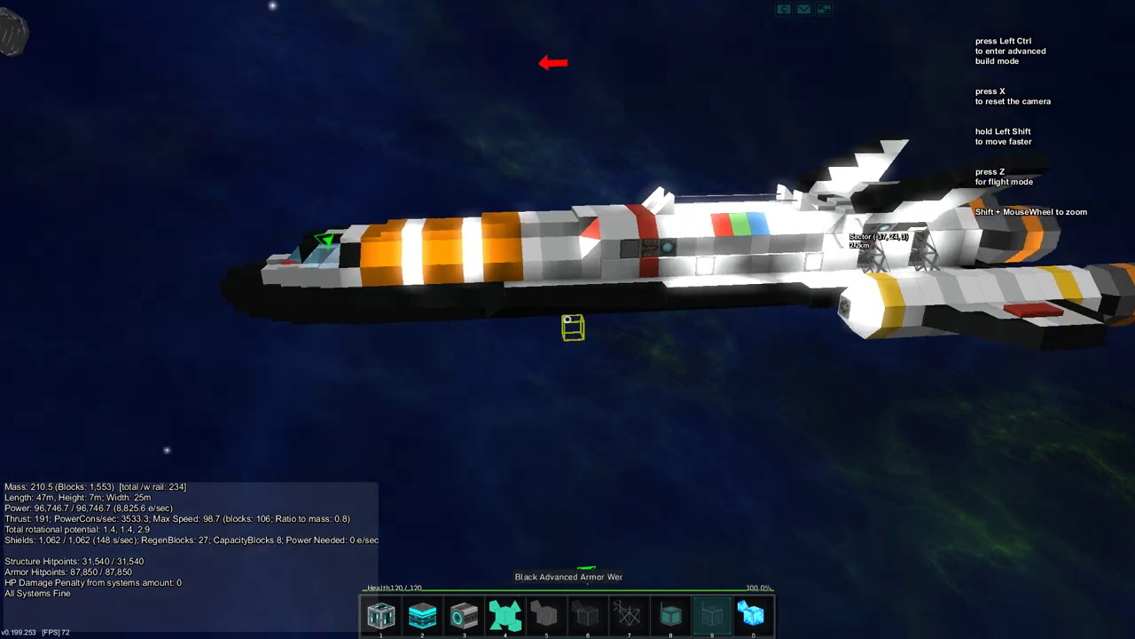
{"action": "key", "text": "a"}
{"action": "key", "text": "w"}
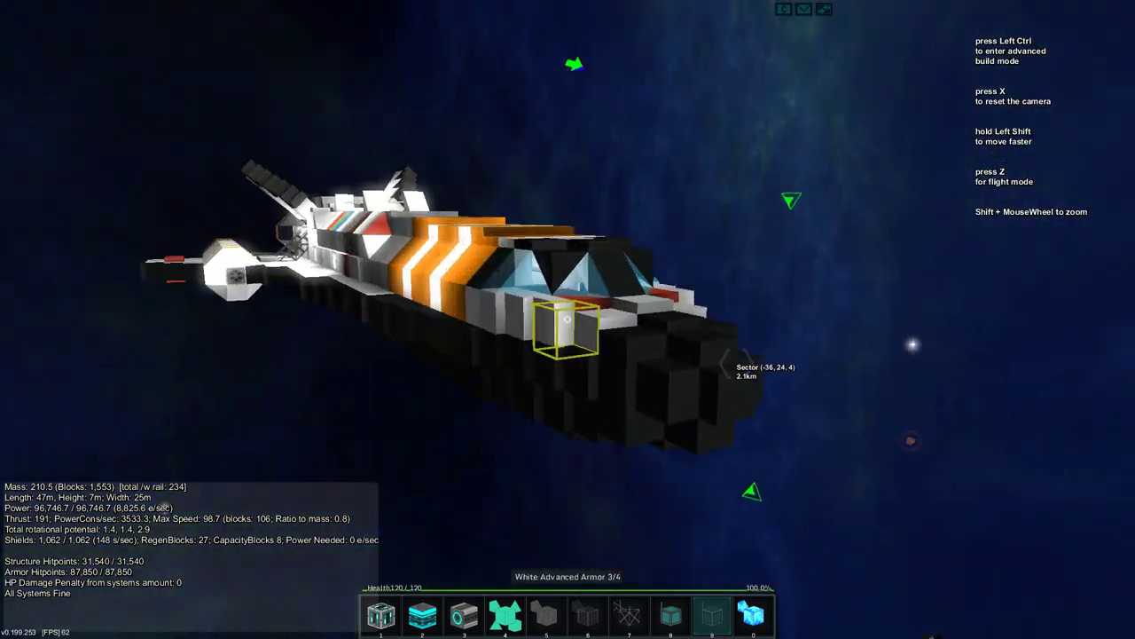
{"action": "key", "text": "s"}
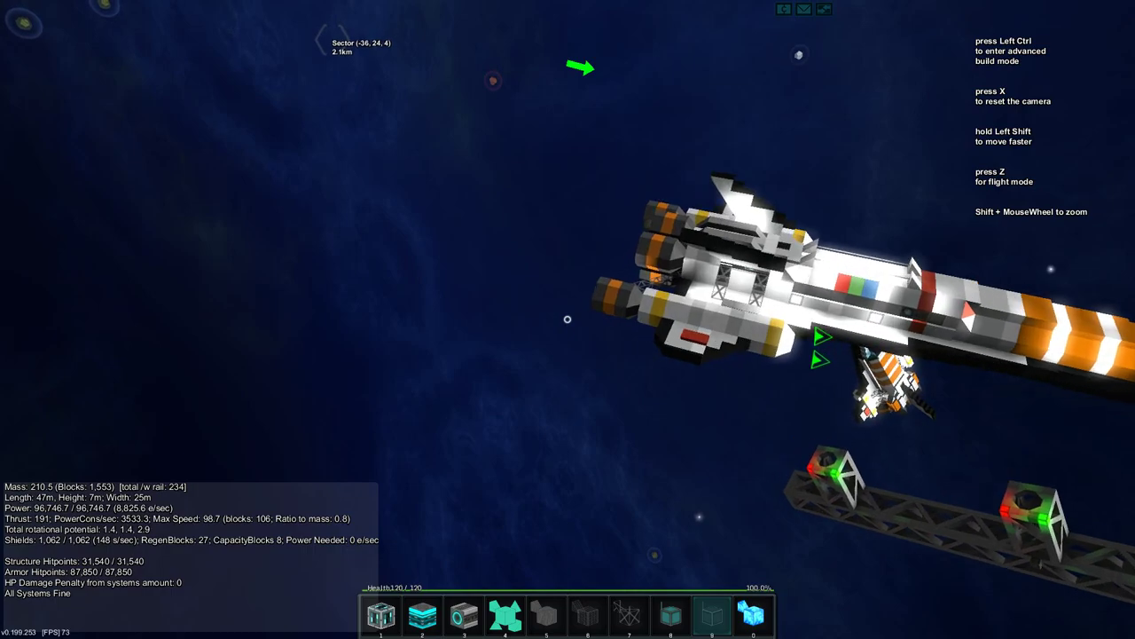
{"action": "key", "text": "w"}
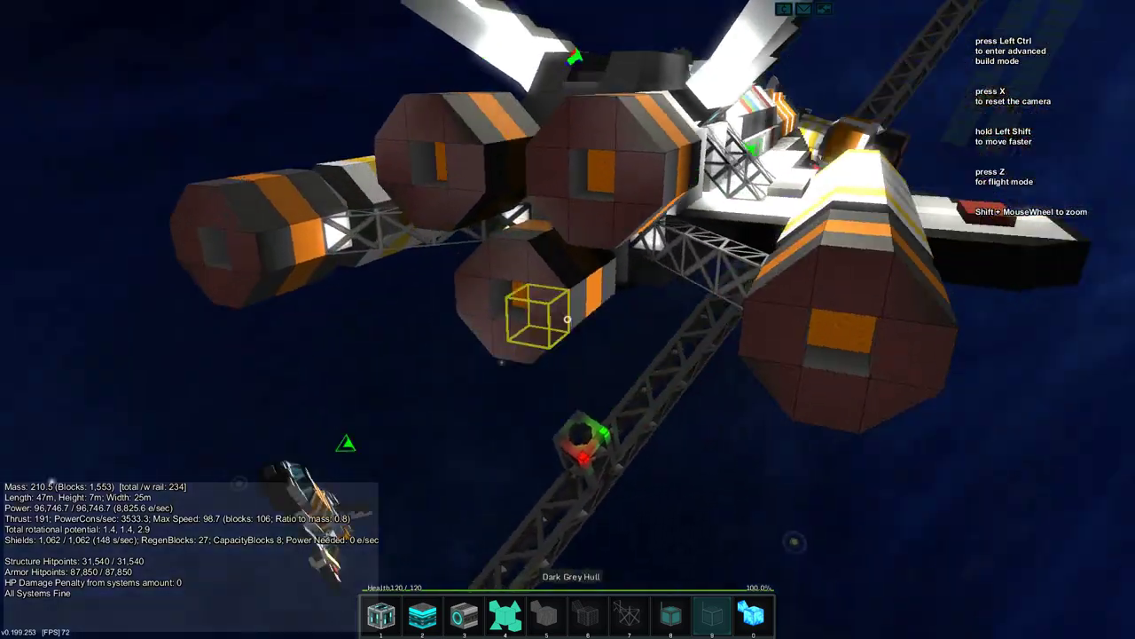
Step: Return to flight mode and accelerate the ship toward the station
{"action": "key", "text": "z"}
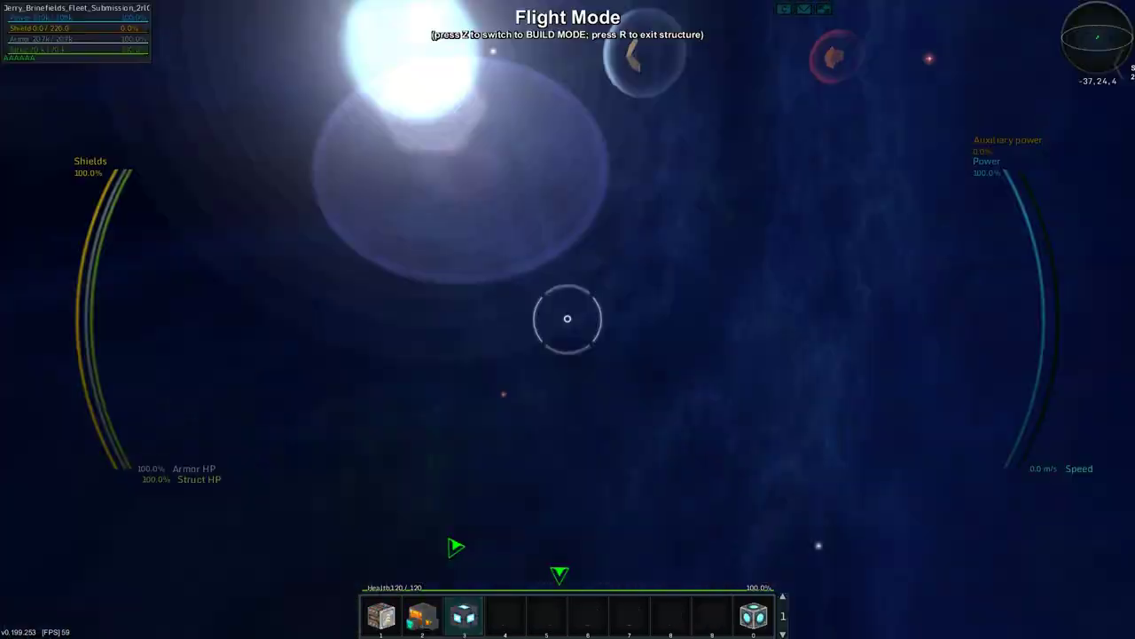
{"action": "key", "text": "w"}
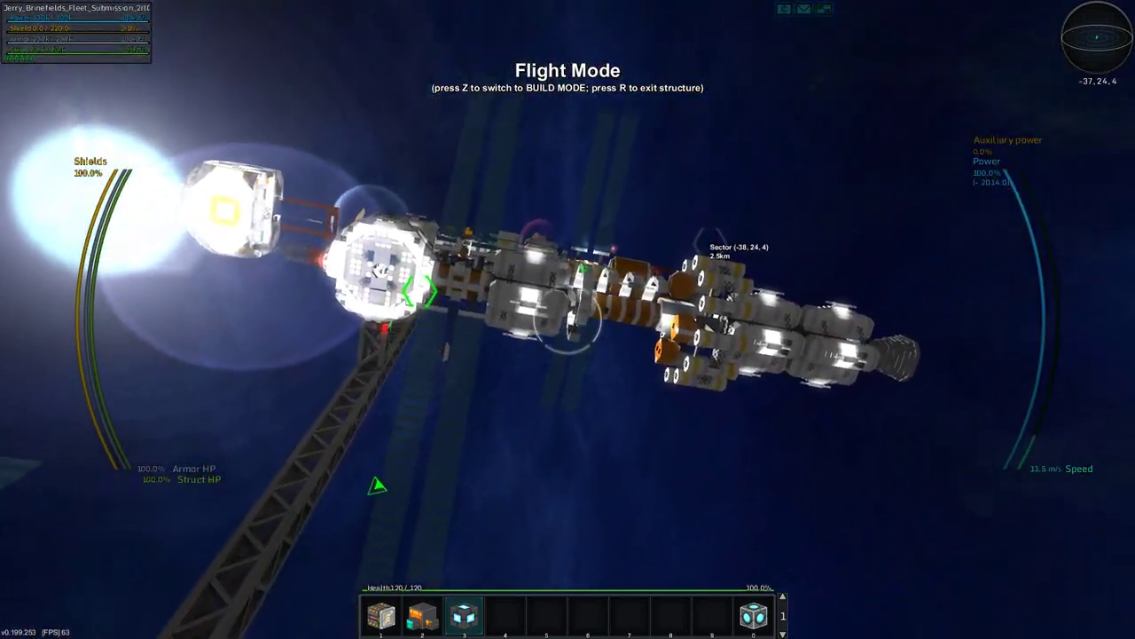
{"action": "key", "text": "w"}
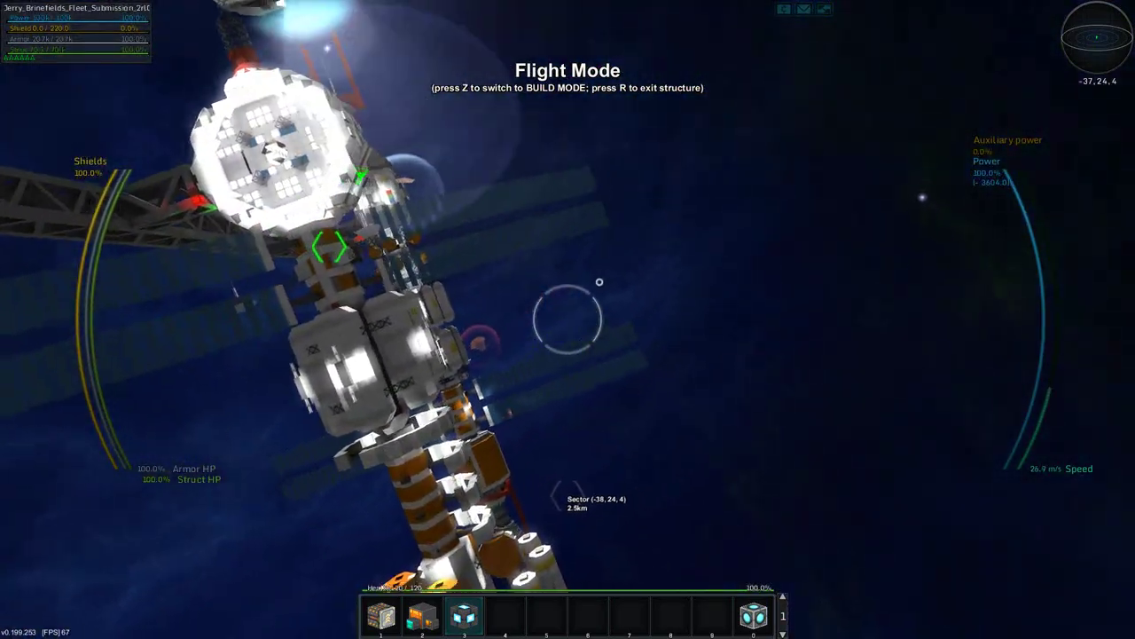
Step: Fly along the station, lock weapon group 2 onto the small ship, and fire
{"action": "key", "text": "w"}
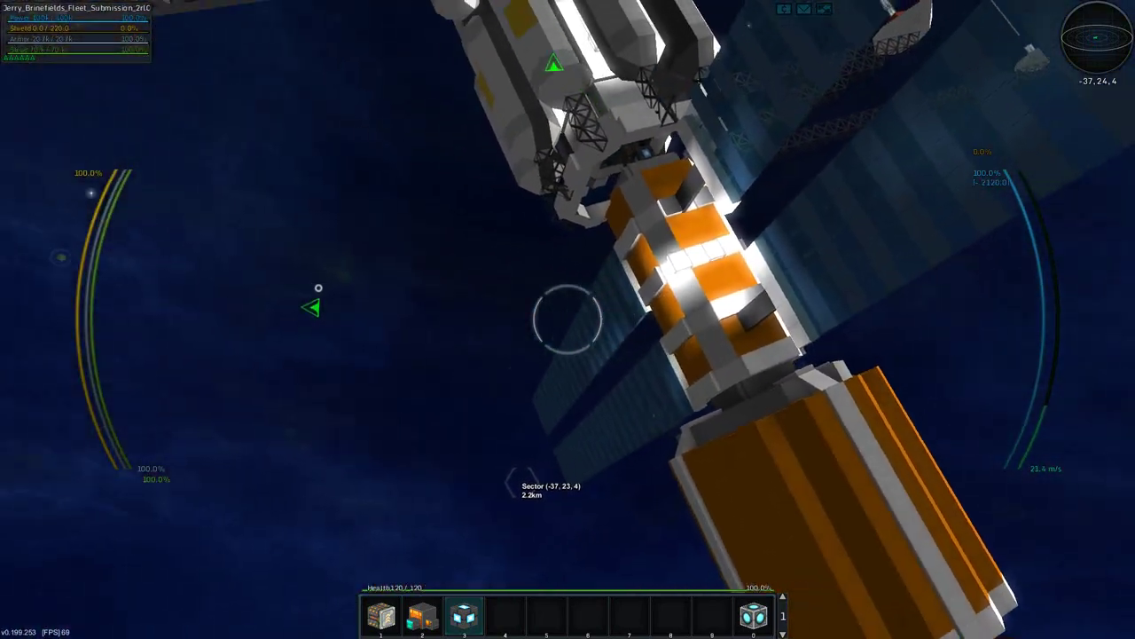
{"action": "key", "text": "w"}
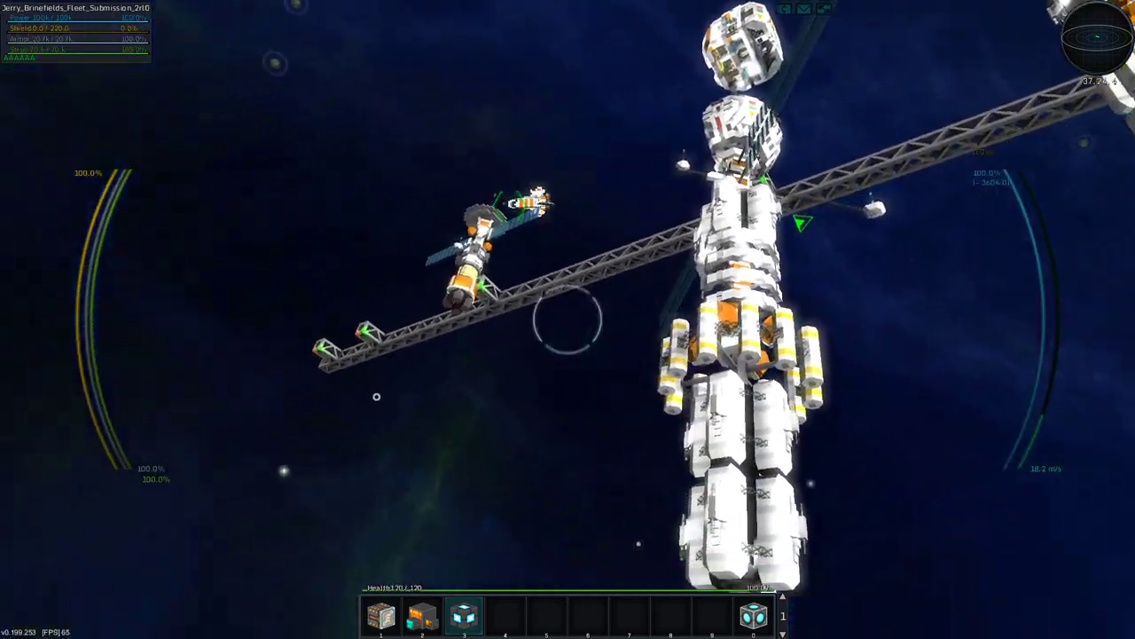
{"action": "key", "text": "2"}
{"action": "key", "text": "f"}
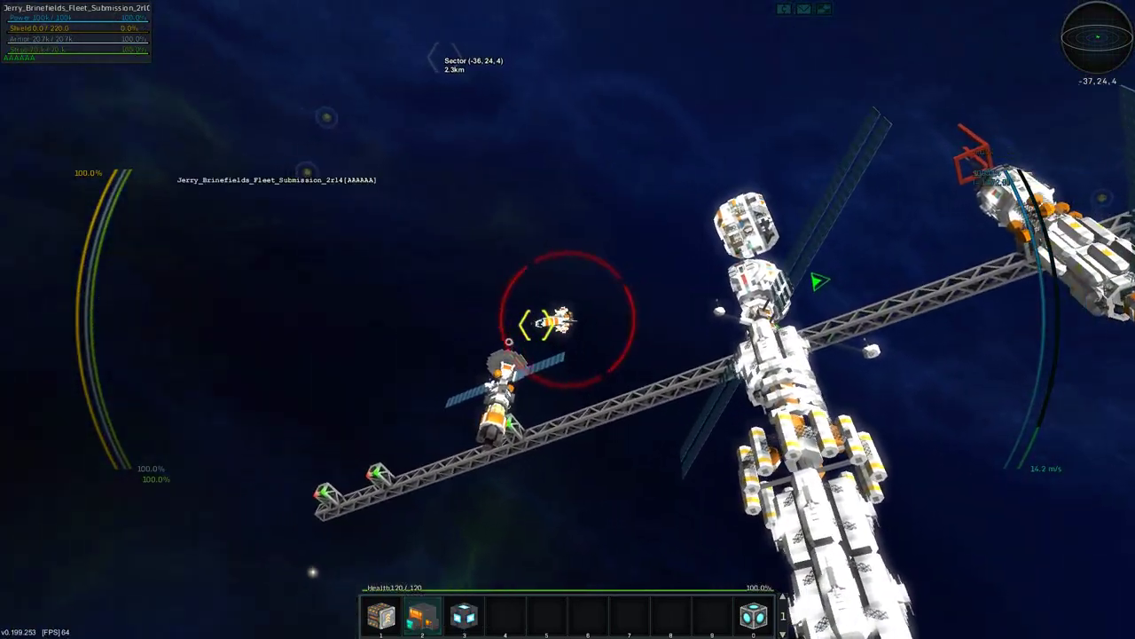
{"action": "key", "text": "w"}
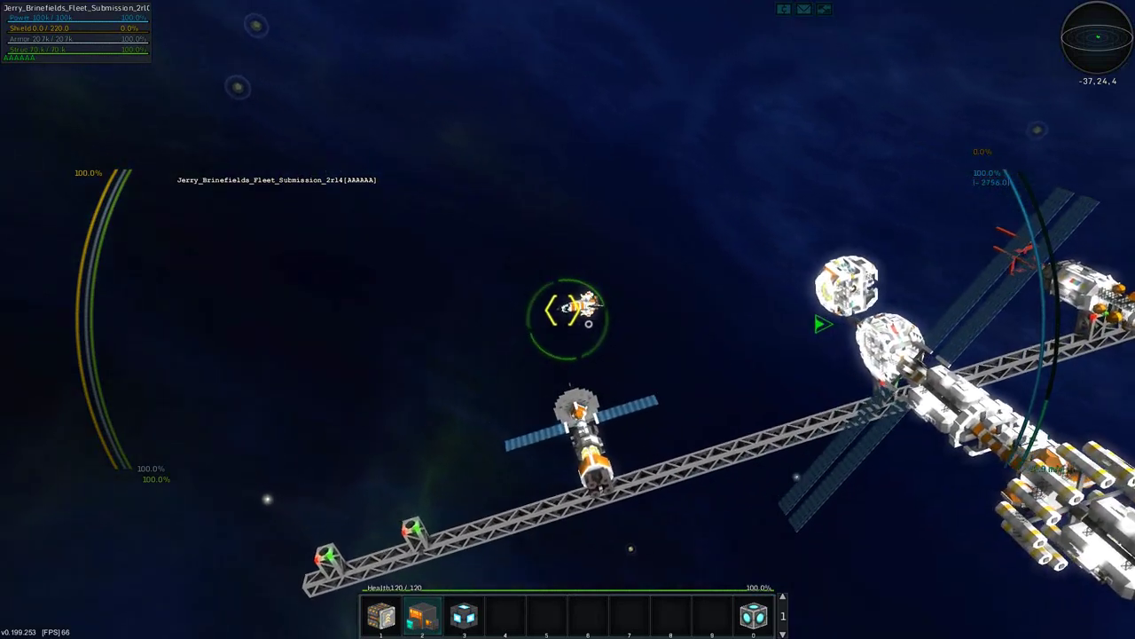
{"action": "key", "text": "w"}
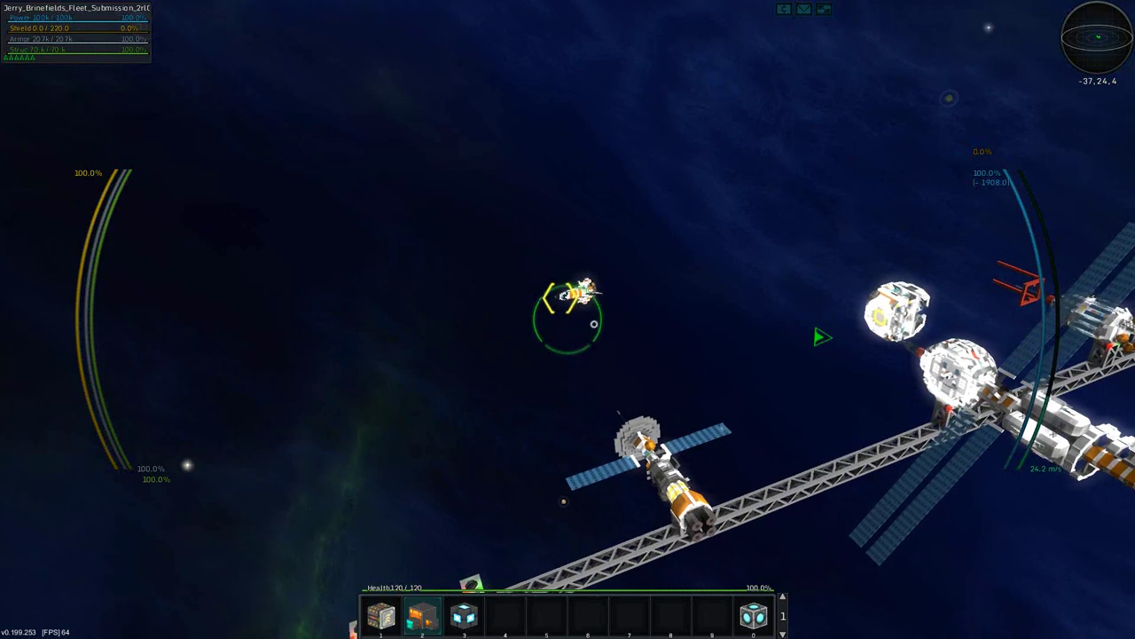
{"action": "left_click", "coordinate": [594, 324]}
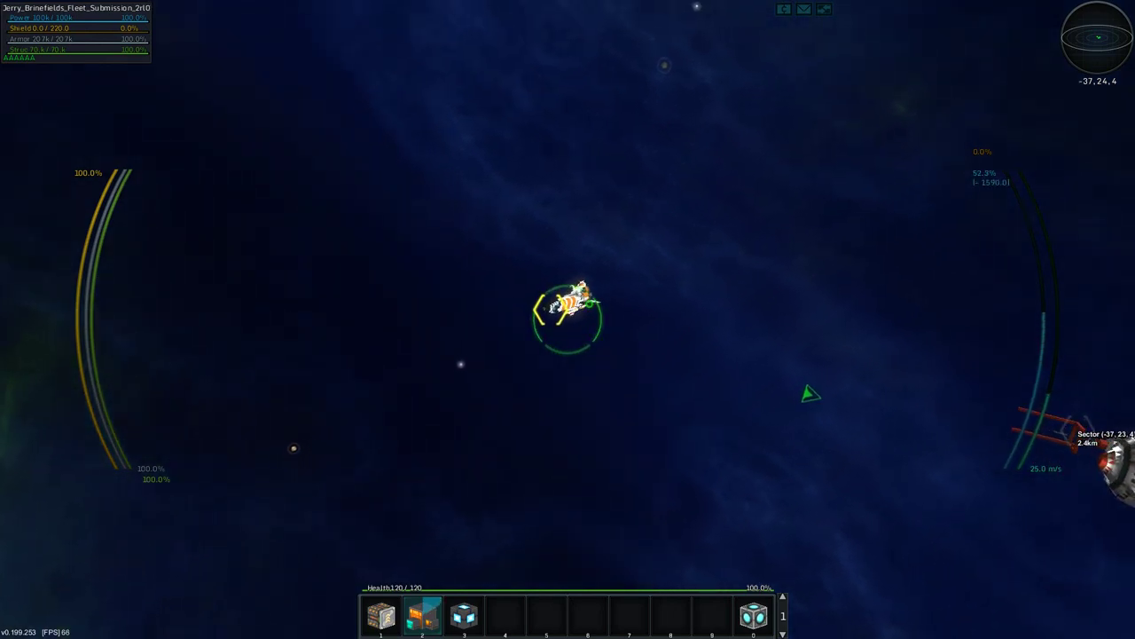
Step: Check the weapon list, fire again, then exit the ship beside the truss
{"action": "key", "text": "t"}
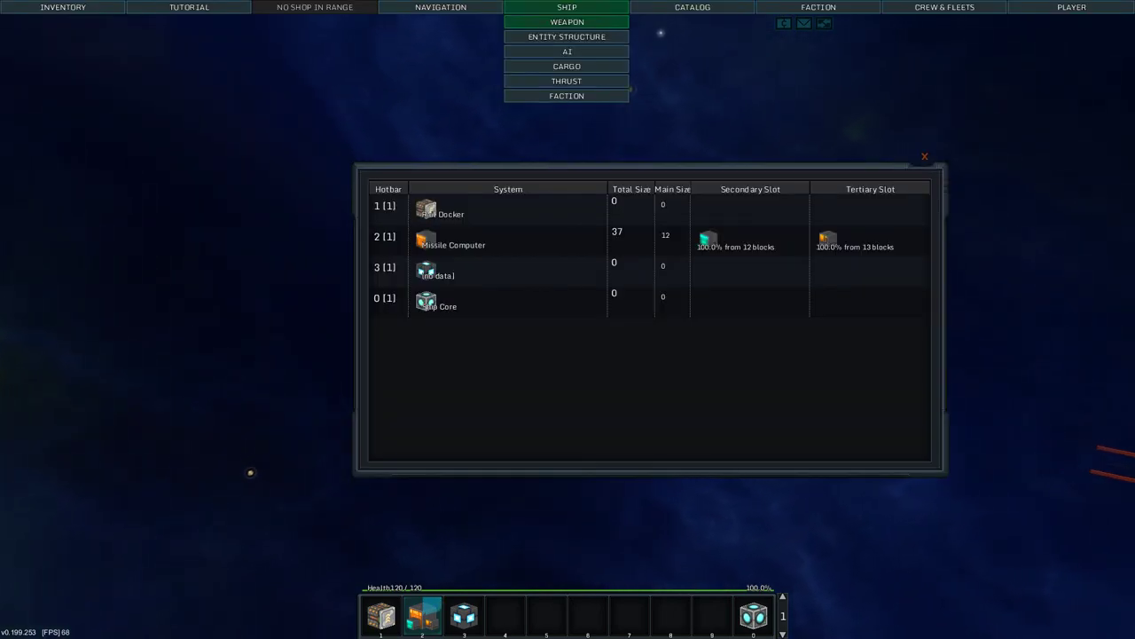
{"action": "key", "text": "t"}
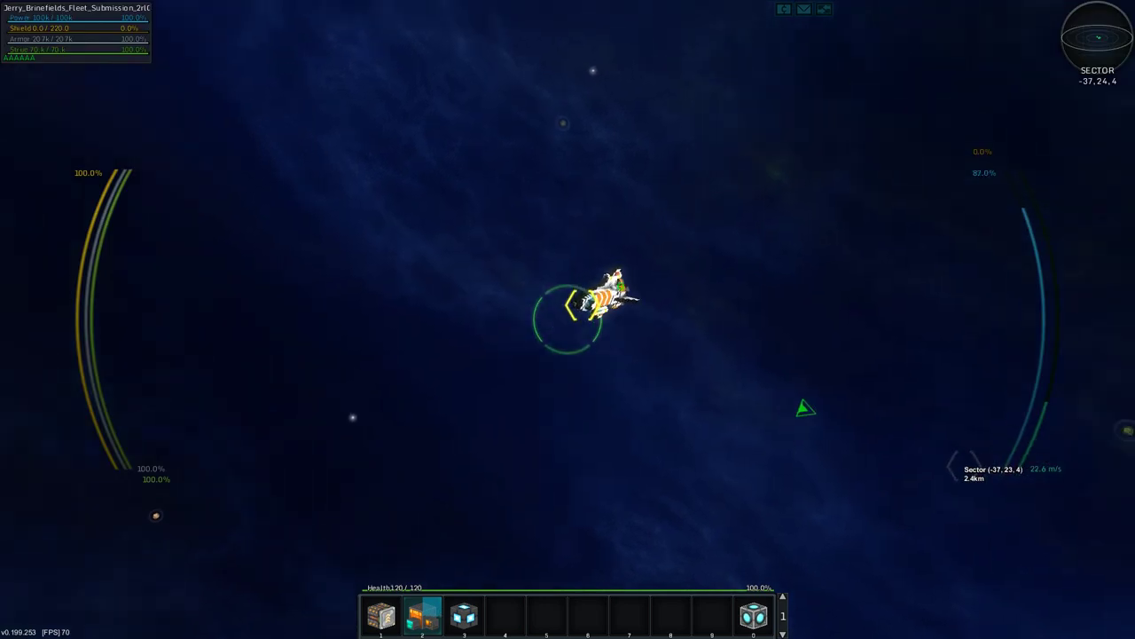
{"action": "left_click", "coordinate": [567, 320]}
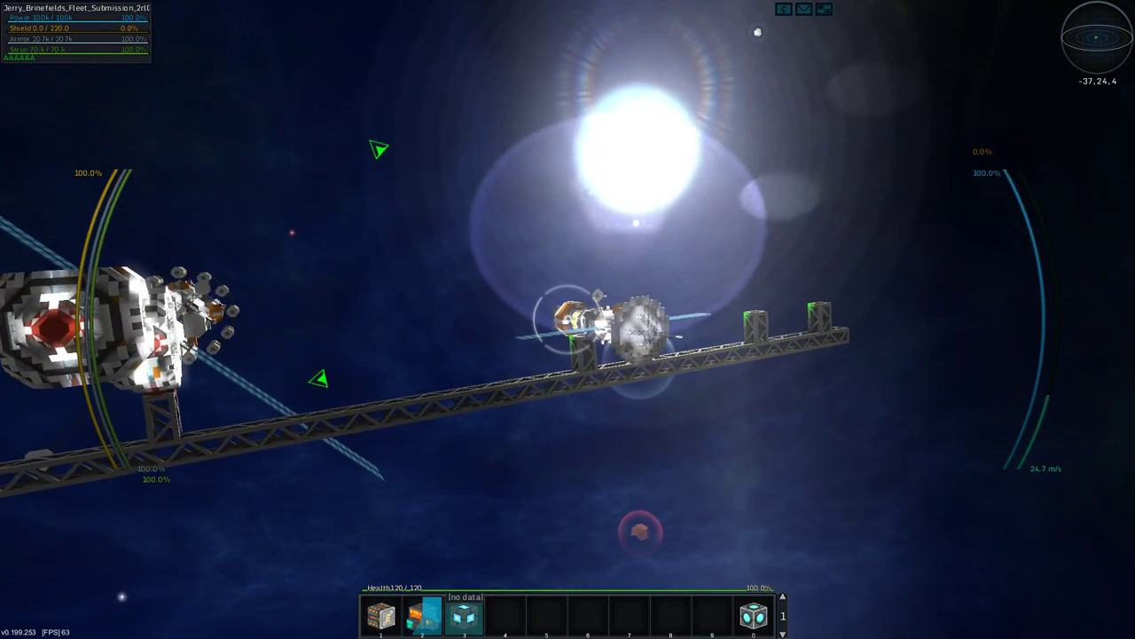
{"action": "key", "text": "r"}
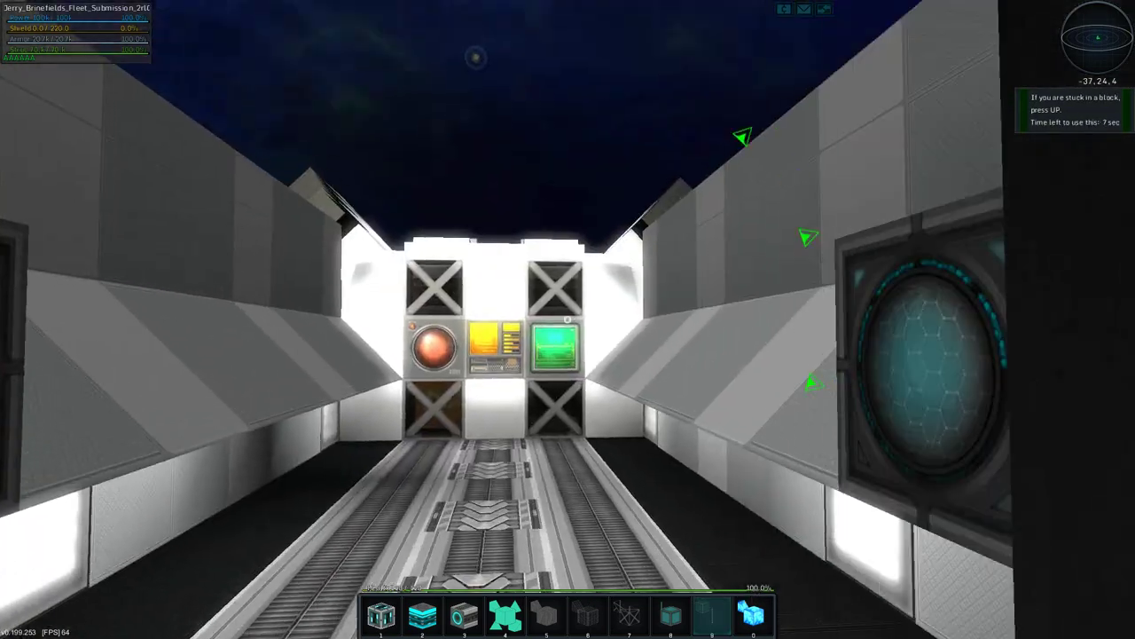
Step: Walk out of the corridor, climb over the station blocks, and take the striped ship's controls
{"action": "key", "text": "space"}
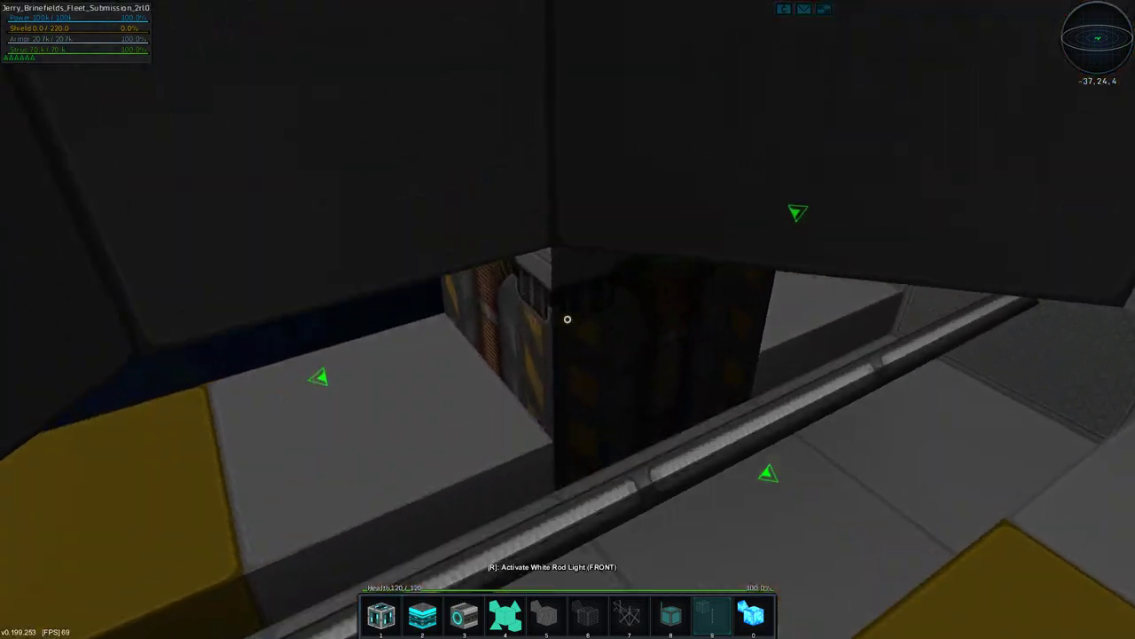
{"action": "key", "text": "s"}
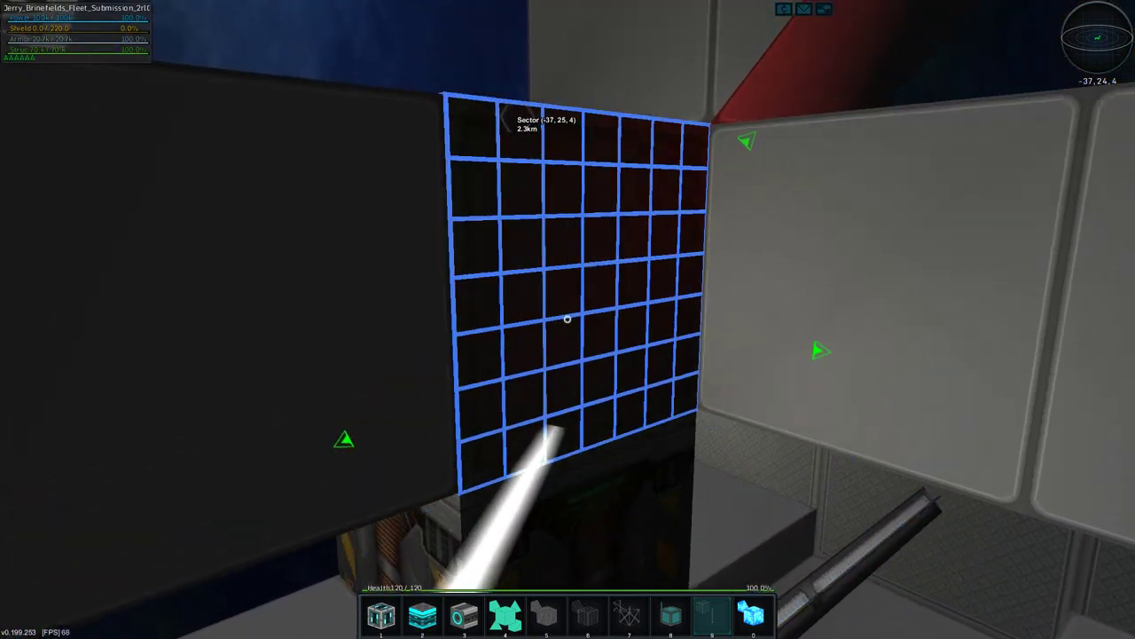
{"action": "key", "text": "space"}
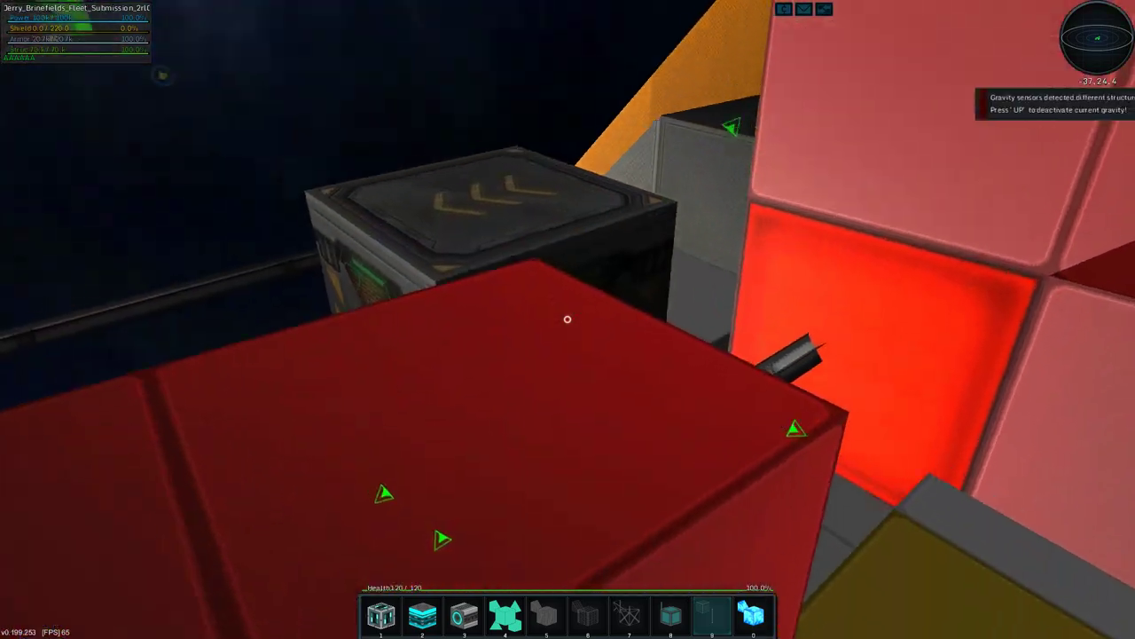
{"action": "key", "text": "w"}
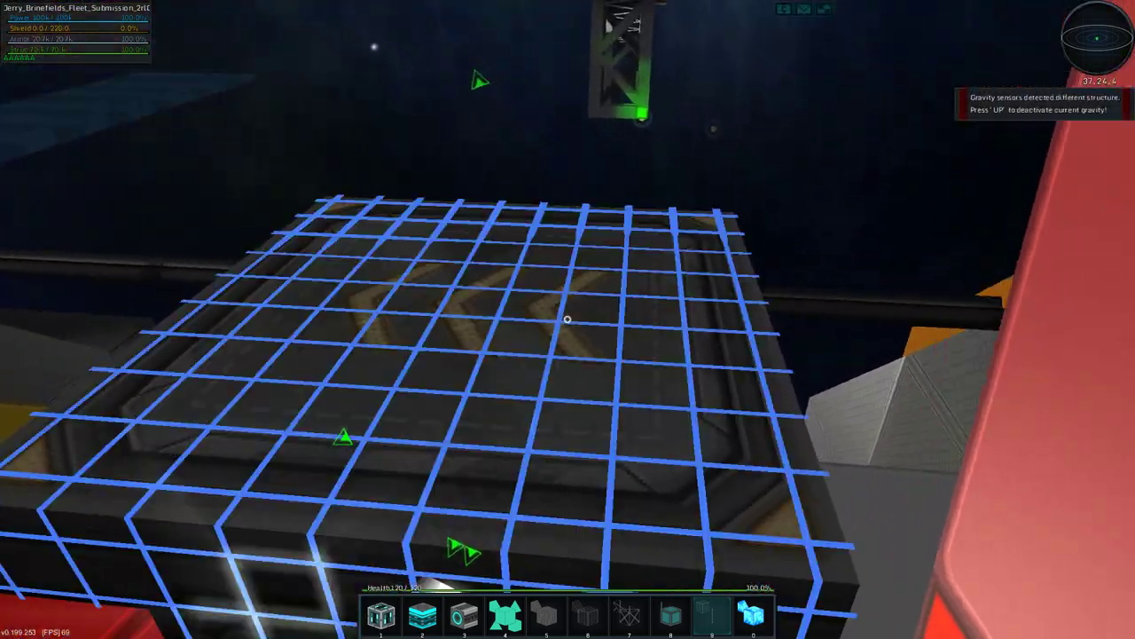
{"action": "key", "text": "s"}
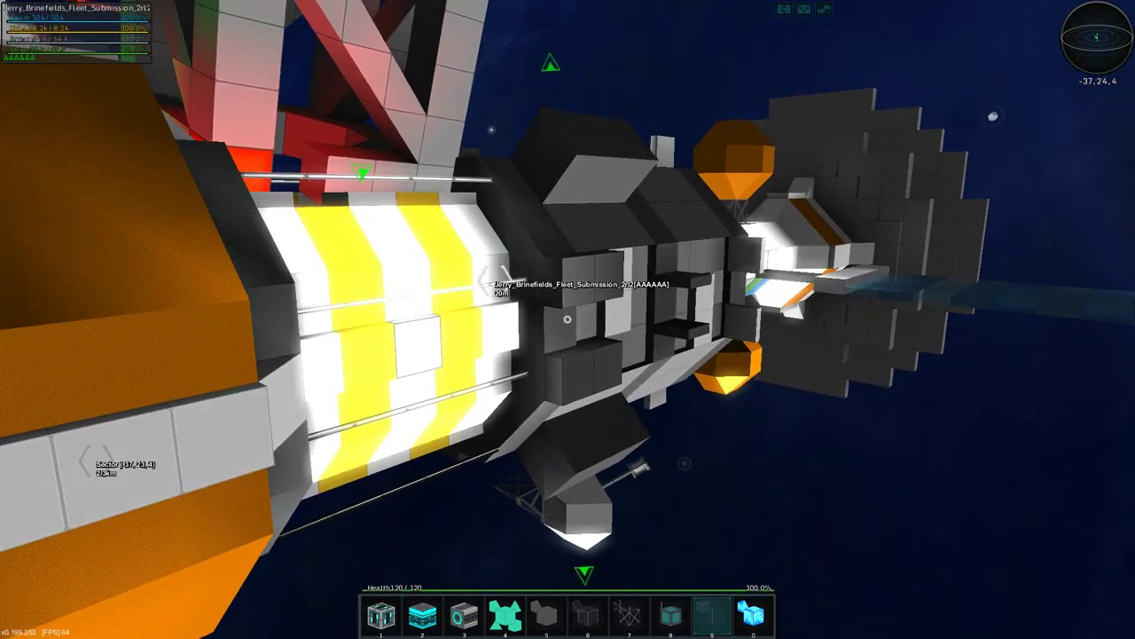
{"action": "key", "text": "r"}
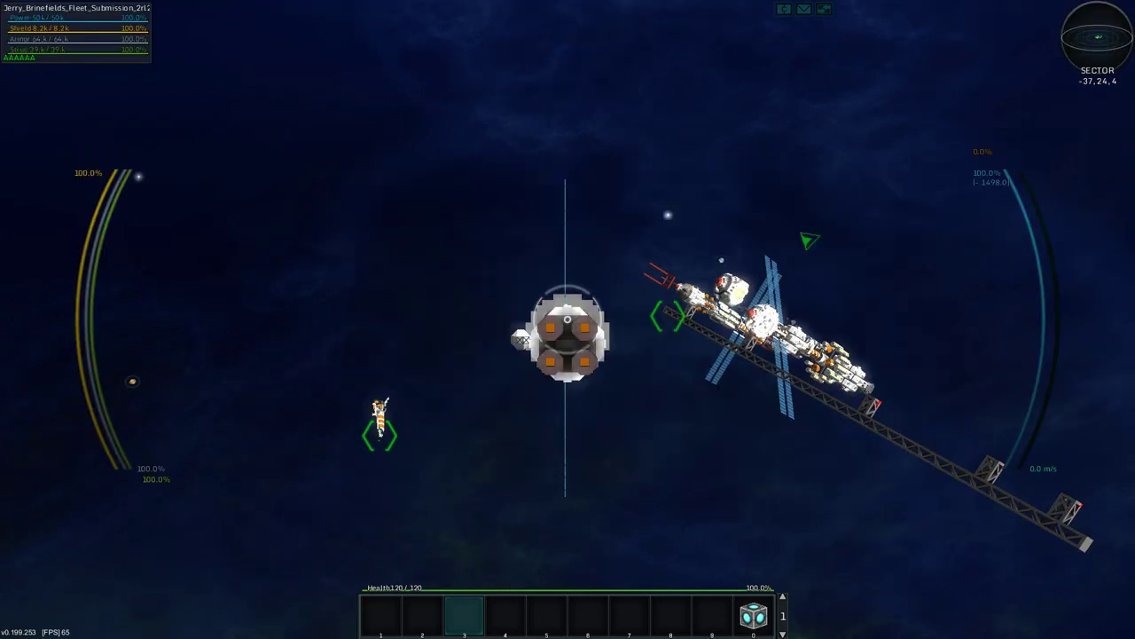
Step: In build view, inspect the ship's four rear thrusters and shield recharger
{"action": "key", "text": "r"}
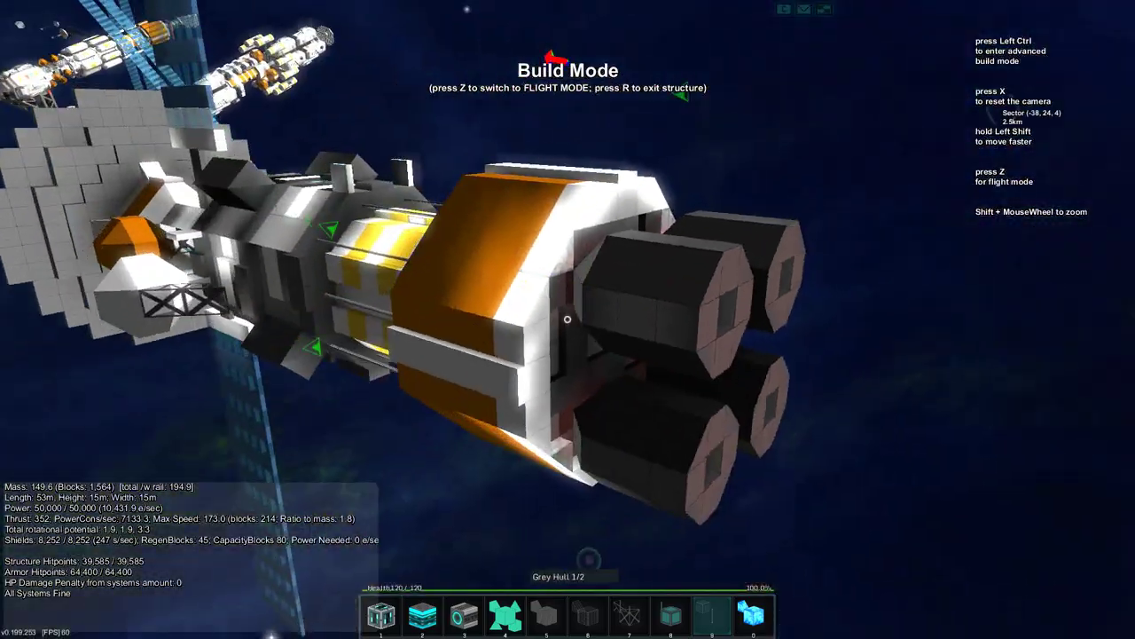
{"action": "key", "text": "a"}
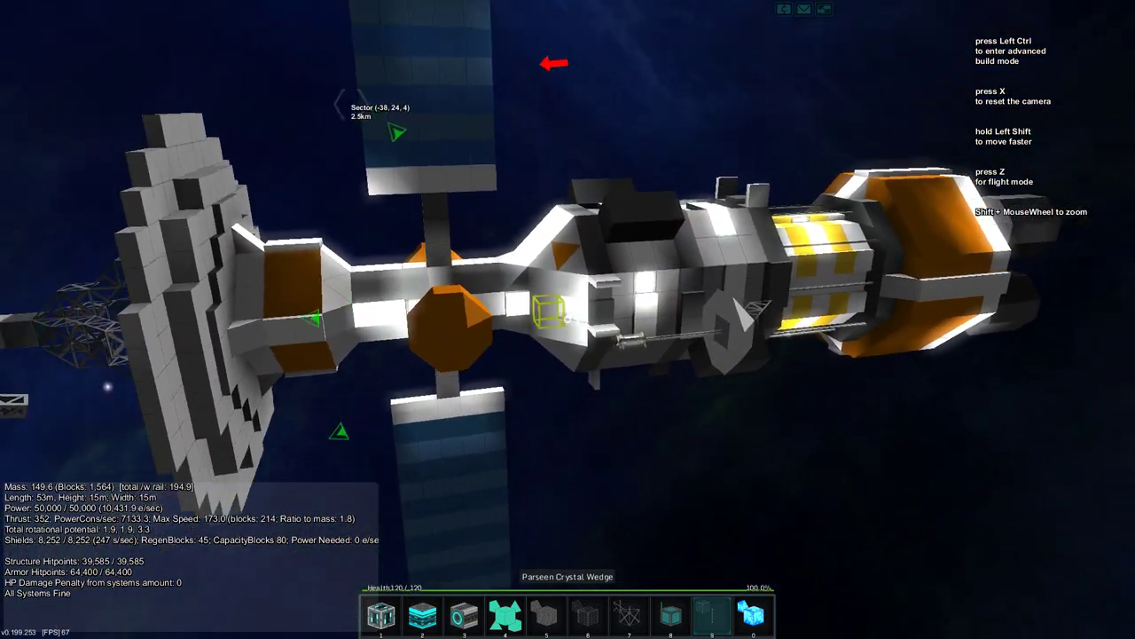
{"action": "key", "text": "s"}
{"action": "key", "text": "w"}
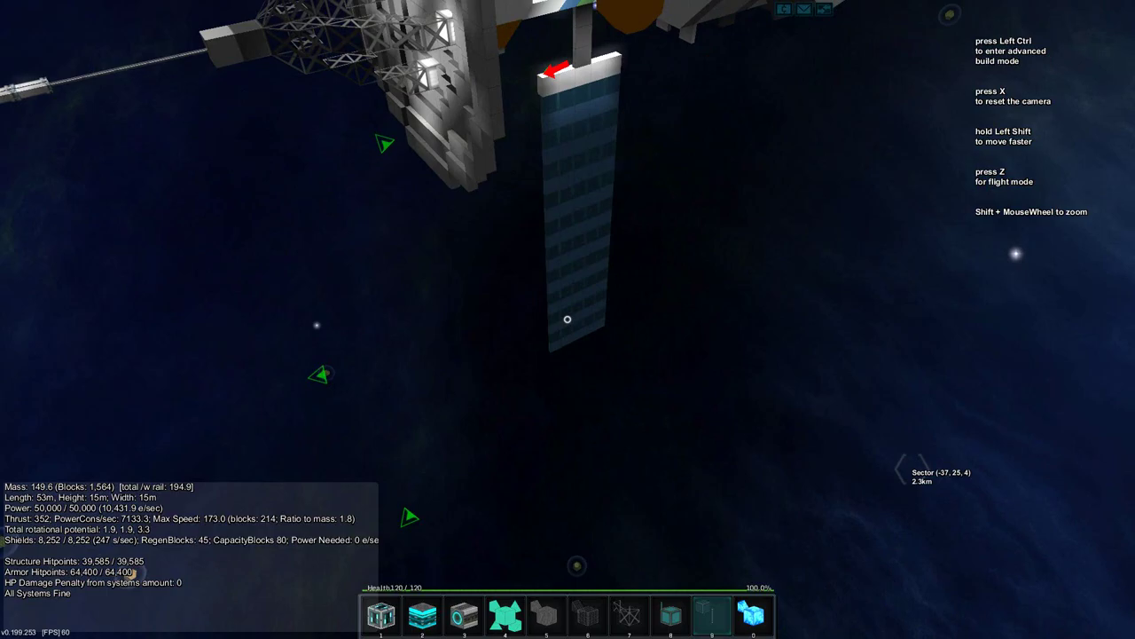
{"action": "key", "text": "w"}
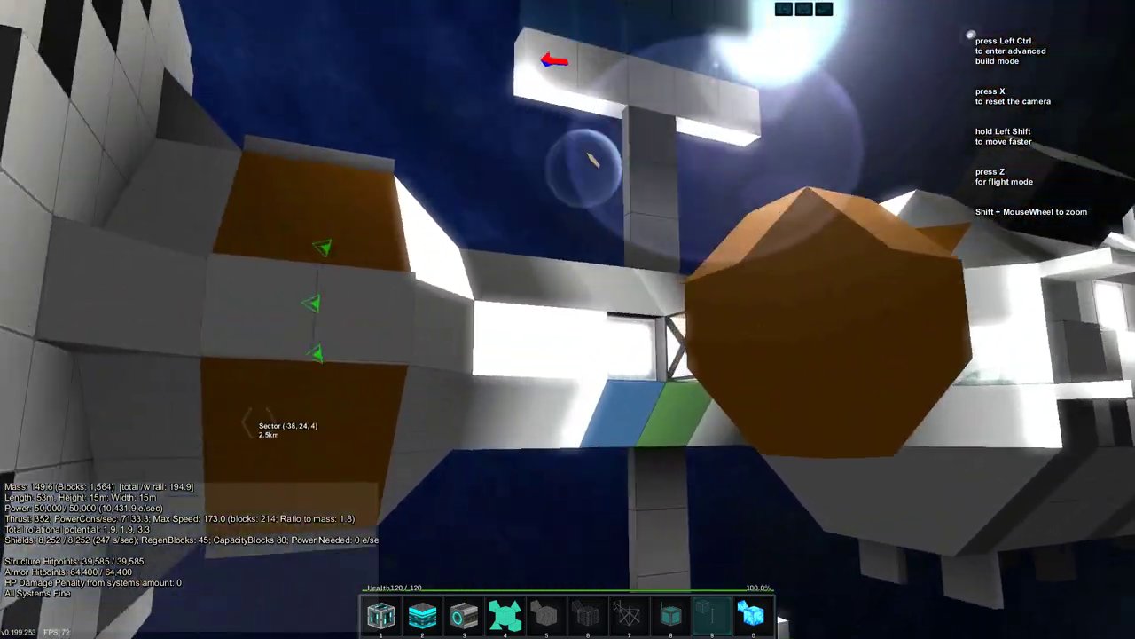
{"action": "key", "text": "s"}
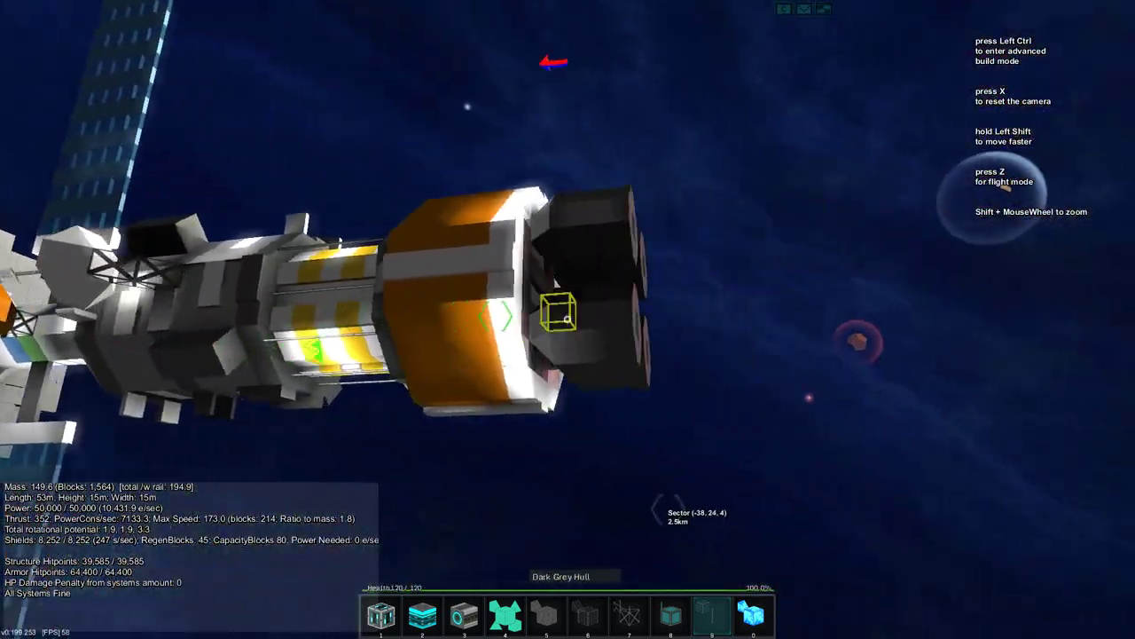
{"action": "key", "text": "w"}
{"action": "key", "text": "w"}
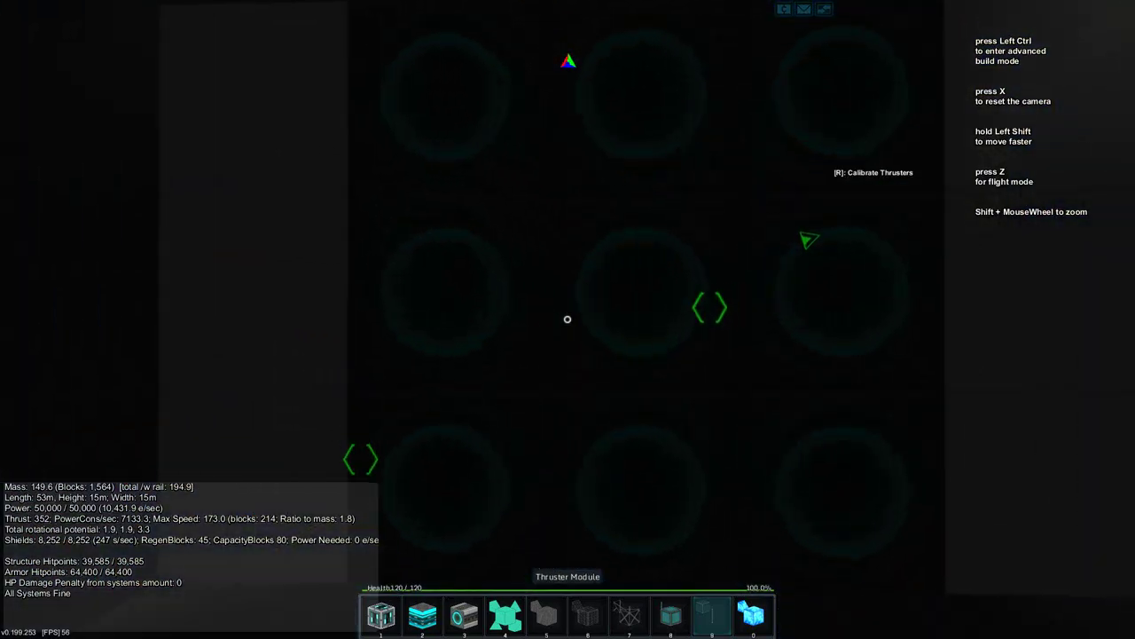
{"action": "key", "text": "w"}
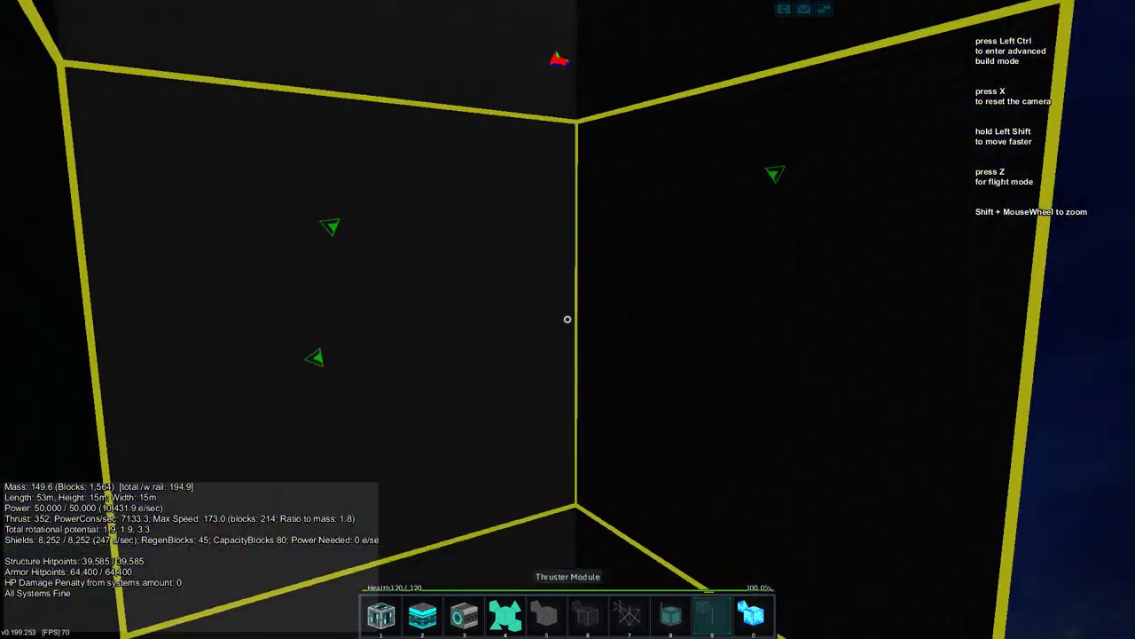
{"action": "key", "text": "s"}
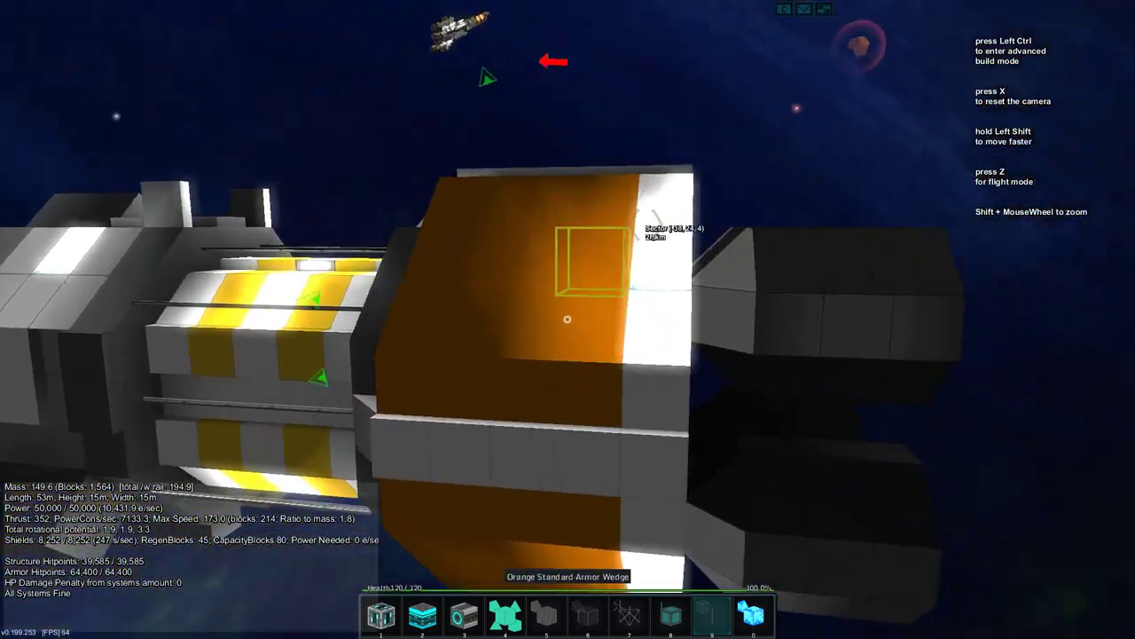
{"action": "key", "text": "w"}
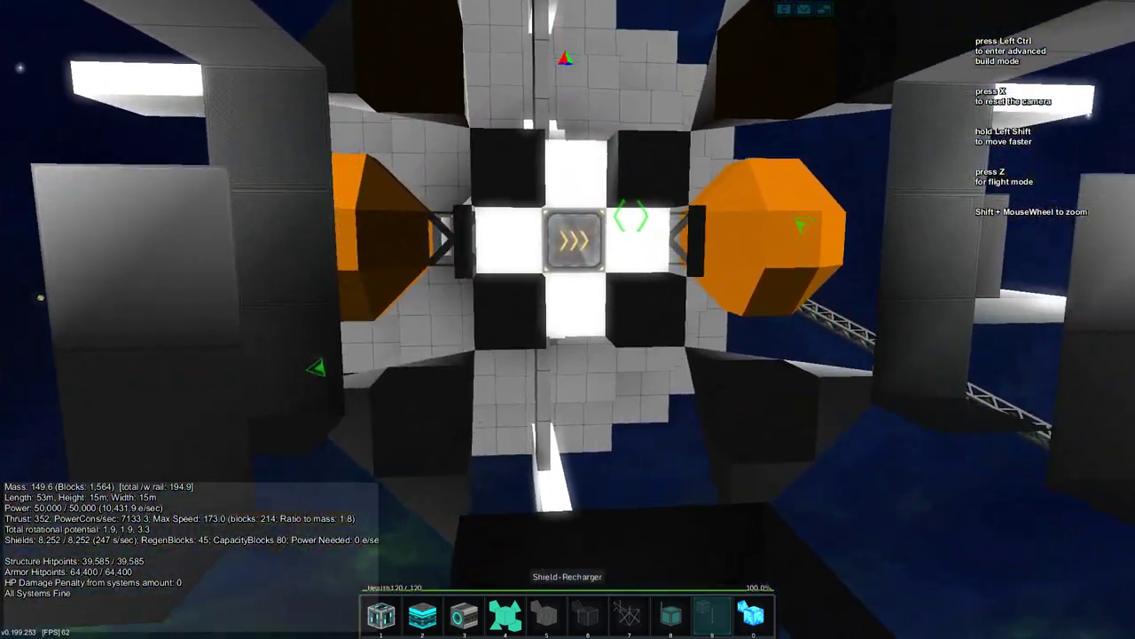
{"action": "key", "text": "w"}
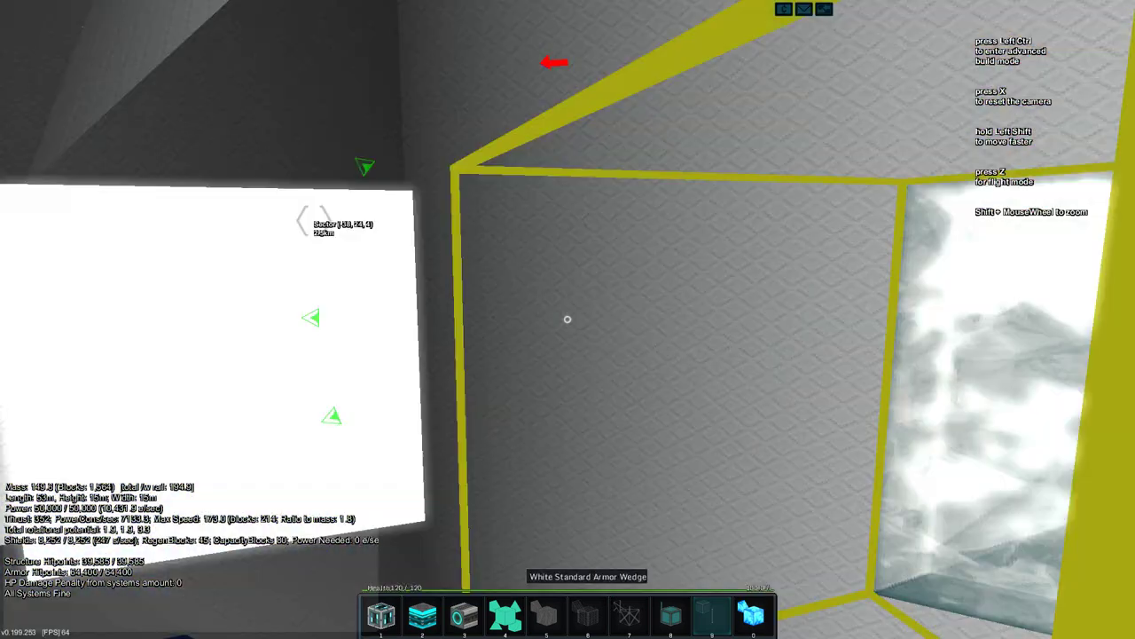
Step: Briefly fly, then re-enter build view to examine the hull's signal button and rail rotator
{"action": "key", "text": "z"}
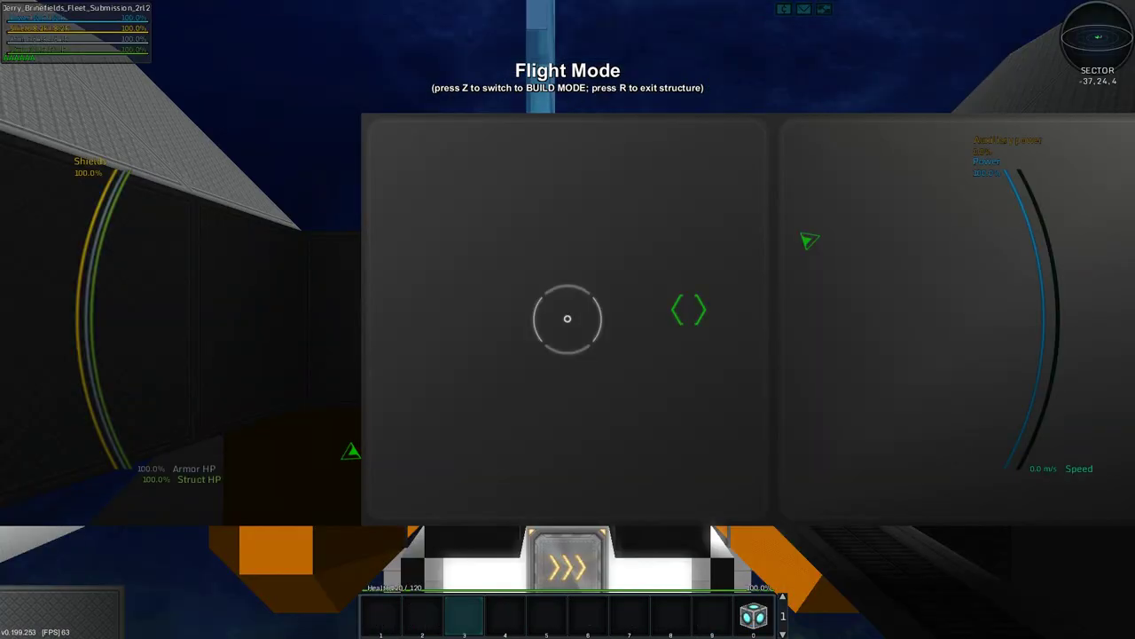
{"action": "key", "text": "z"}
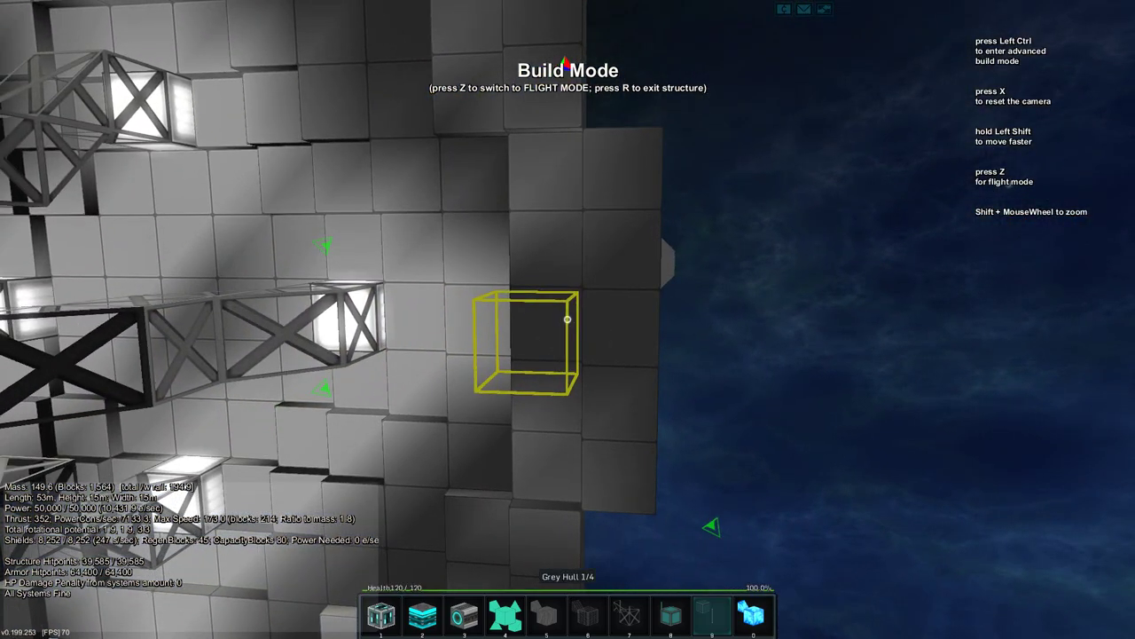
{"action": "key", "text": "w"}
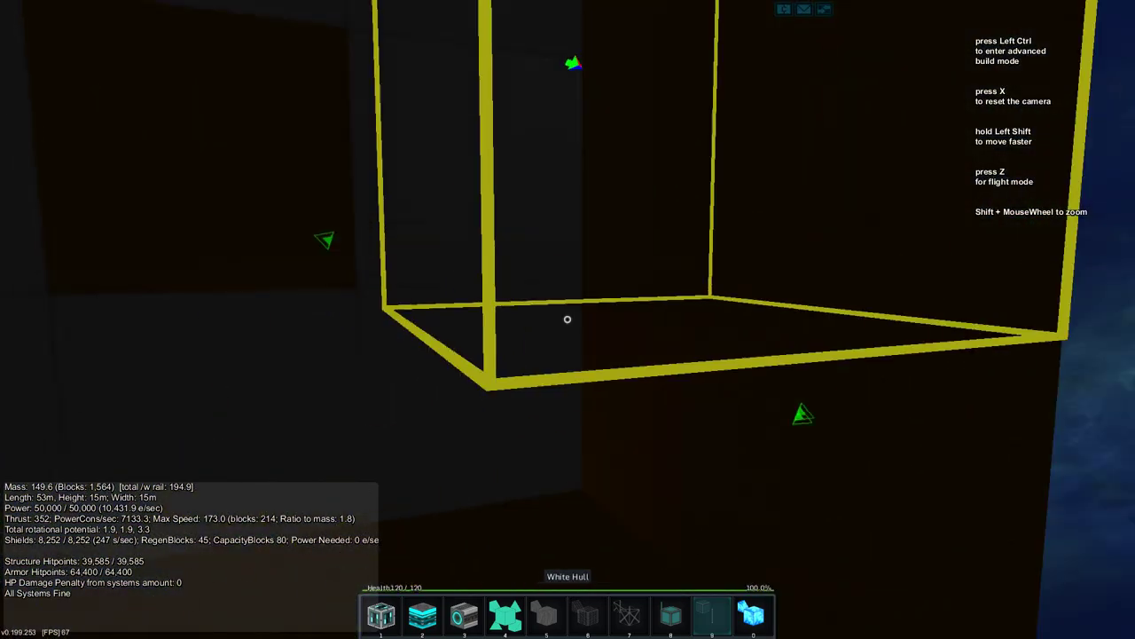
{"action": "key", "text": "s"}
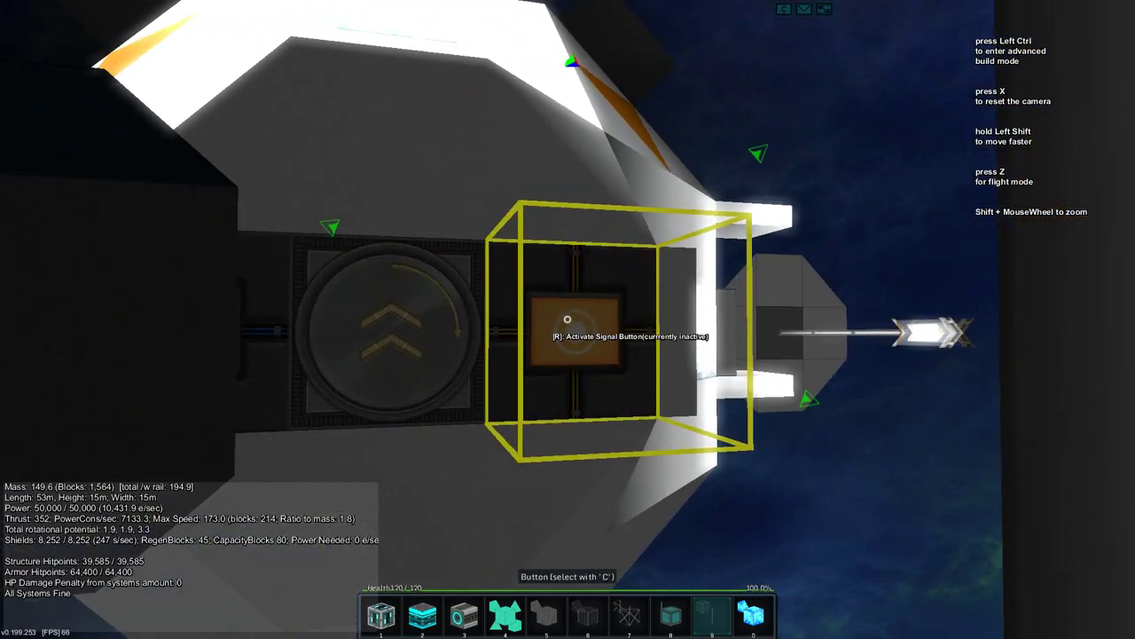
{"action": "key", "text": "a"}
{"action": "key", "text": "w"}
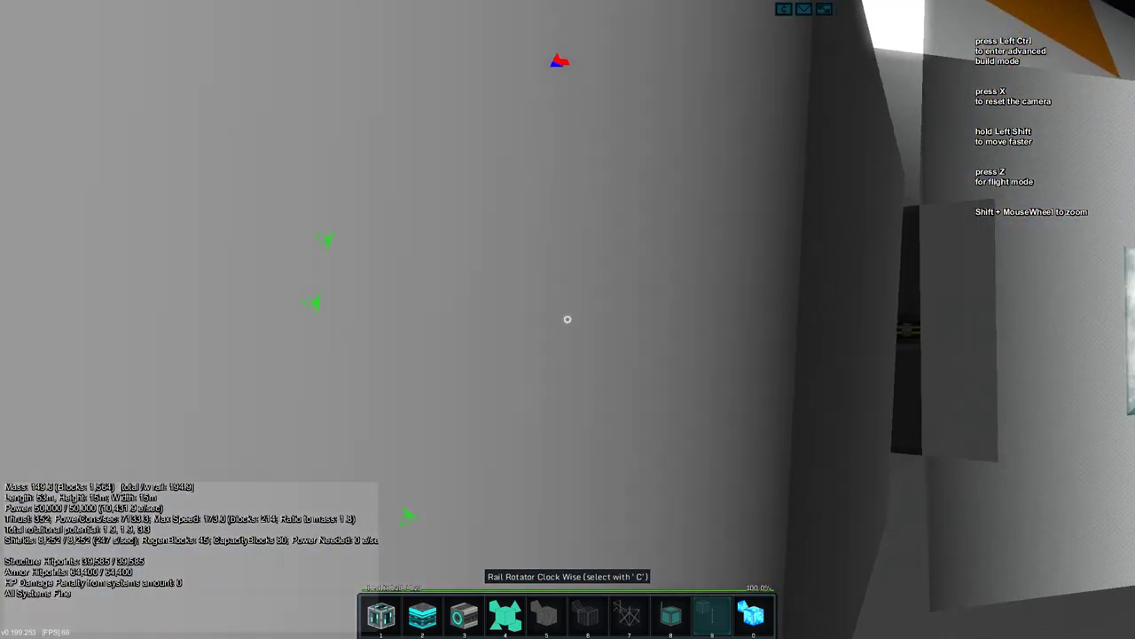
{"action": "key", "text": "s"}
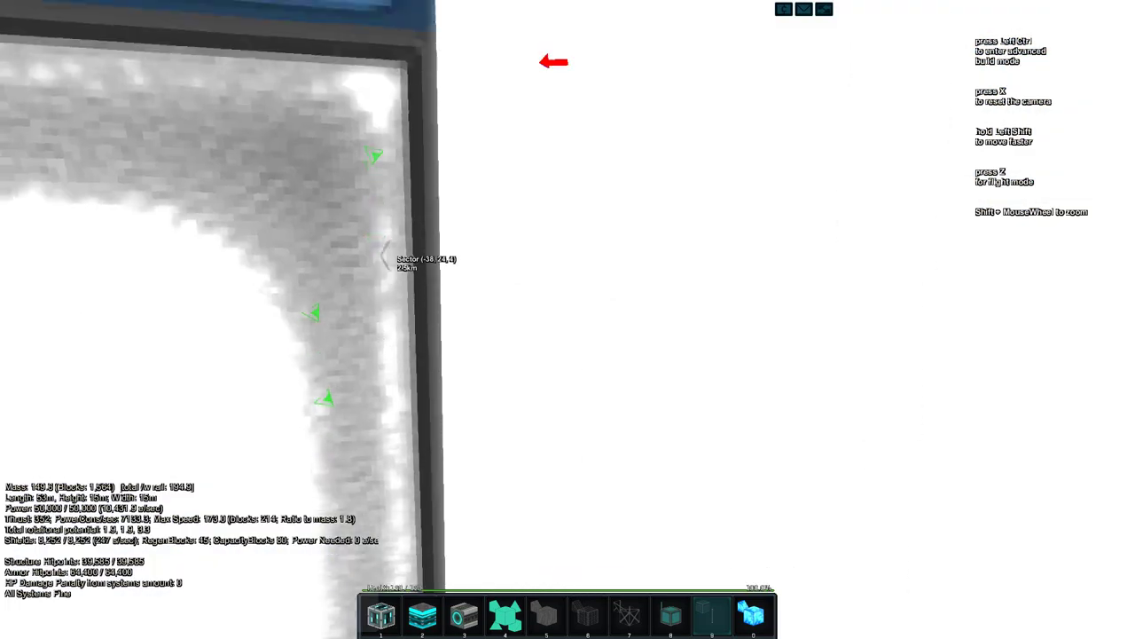
{"action": "key", "text": "a"}
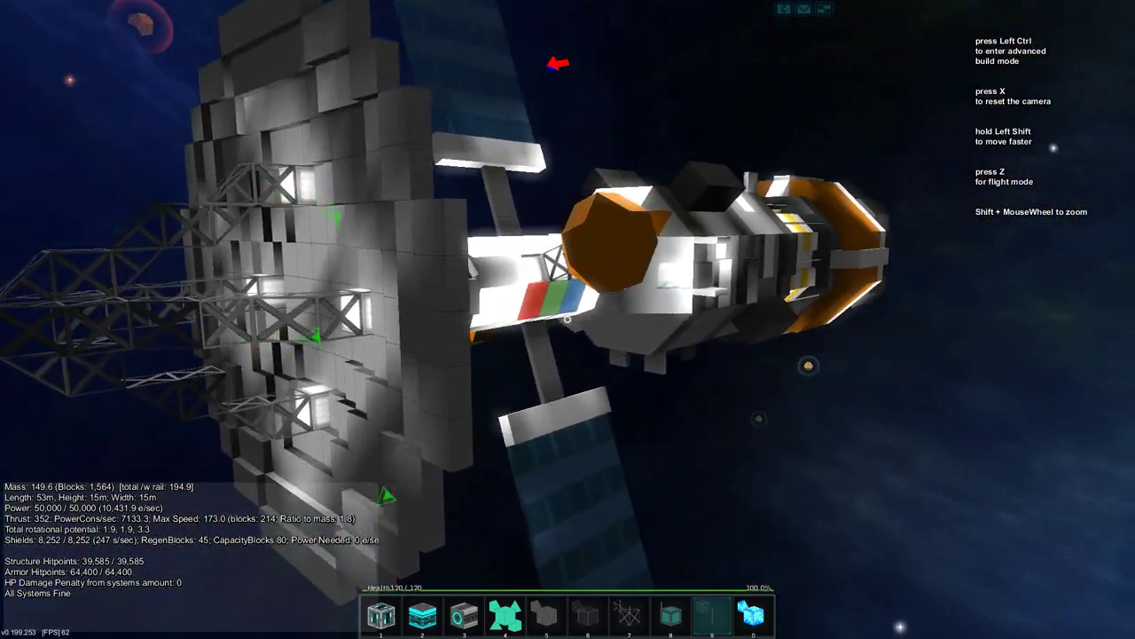
Step: Check the activation module's link to its button, then return to flight mode
{"action": "key", "text": "w"}
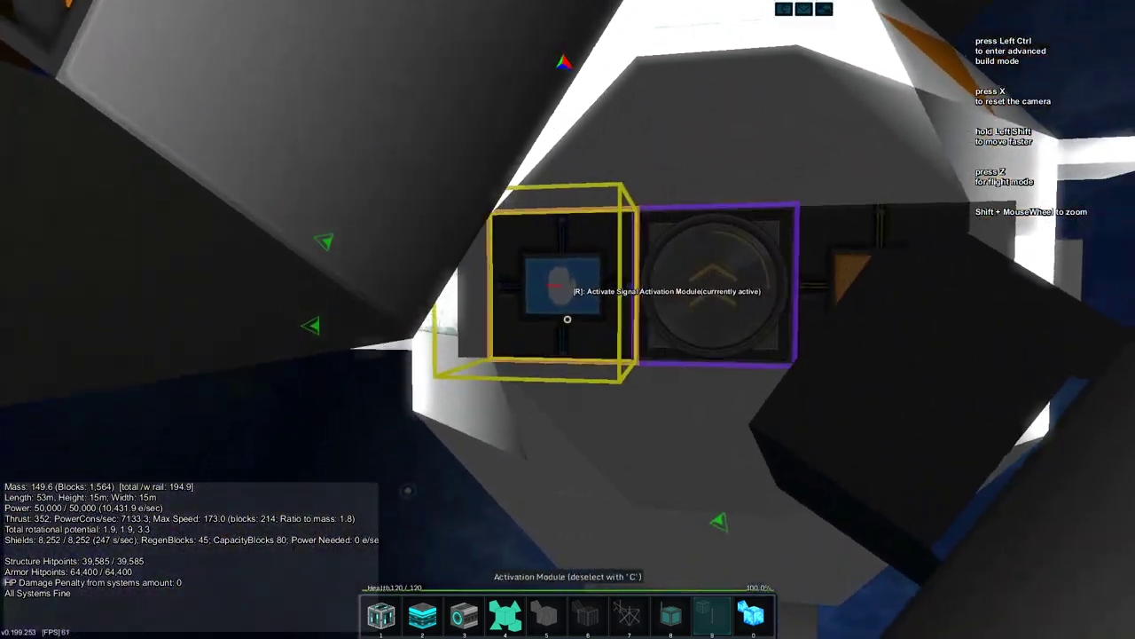
{"action": "key", "text": "d"}
{"action": "key", "text": "a"}
{"action": "key", "text": "a"}
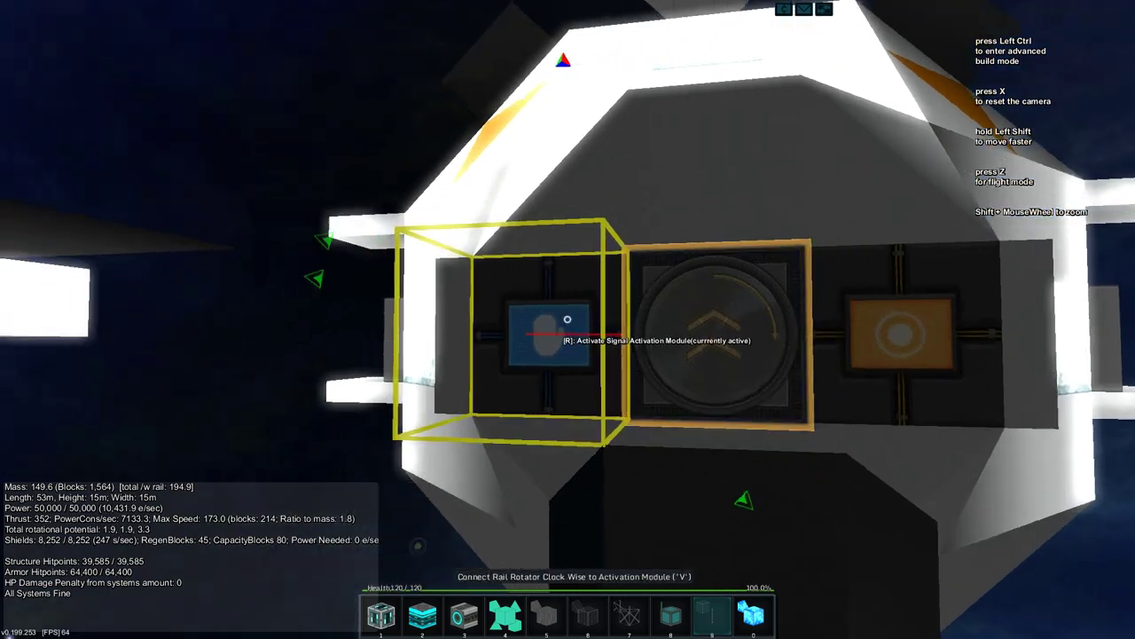
{"action": "key", "text": "c"}
{"action": "key", "text": "d"}
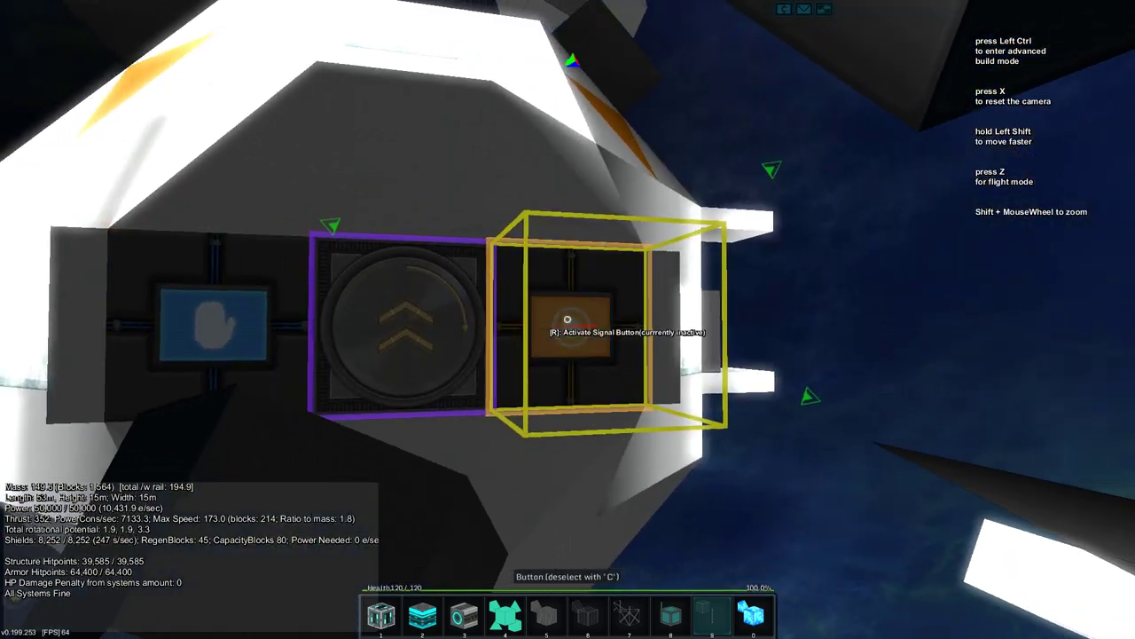
{"action": "key", "text": "a"}
{"action": "key", "text": "d"}
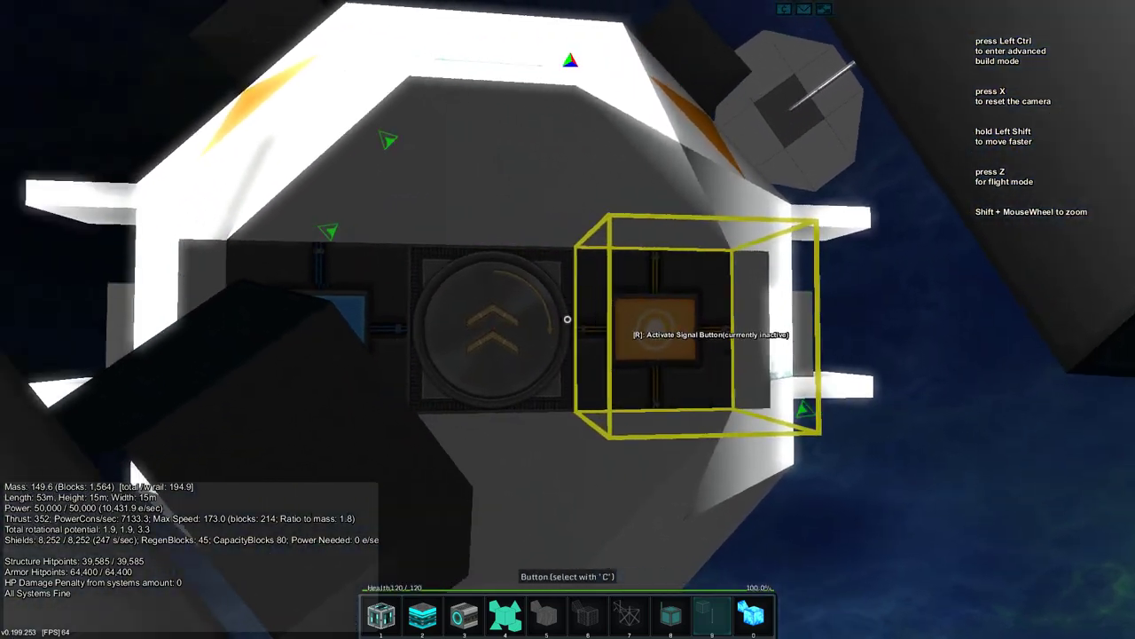
{"action": "key", "text": "s"}
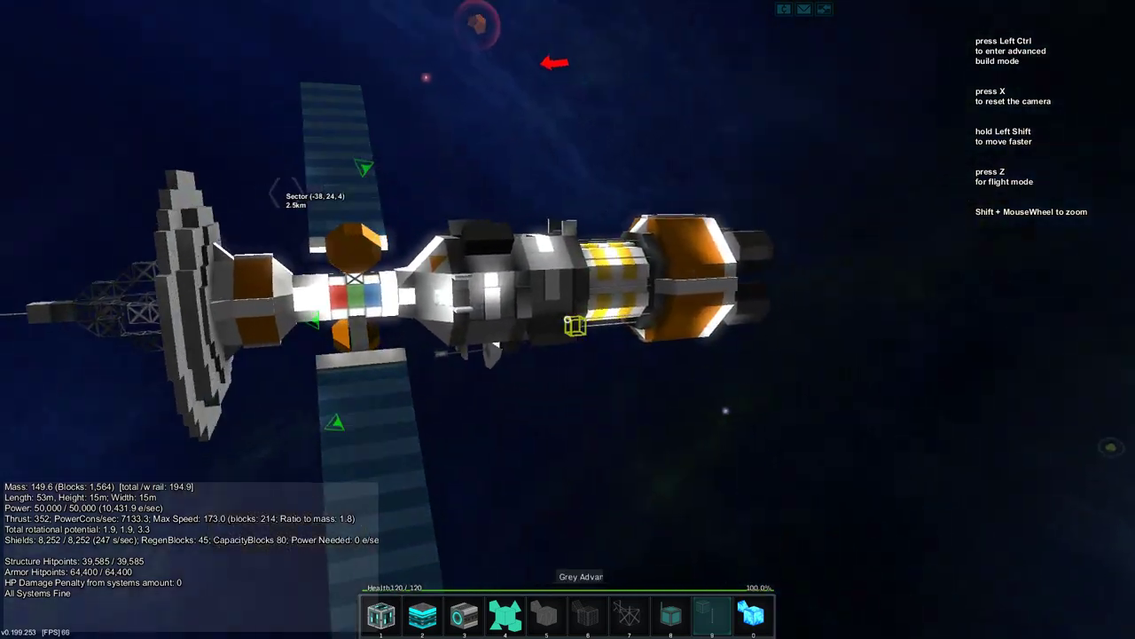
{"action": "key", "text": "w"}
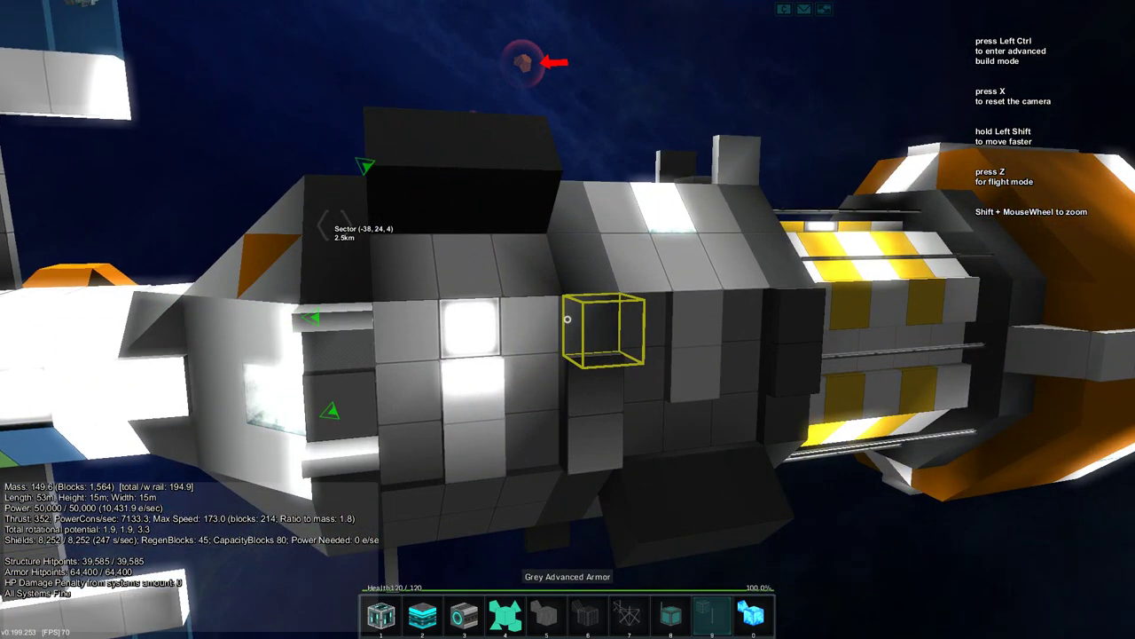
{"action": "key", "text": "z"}
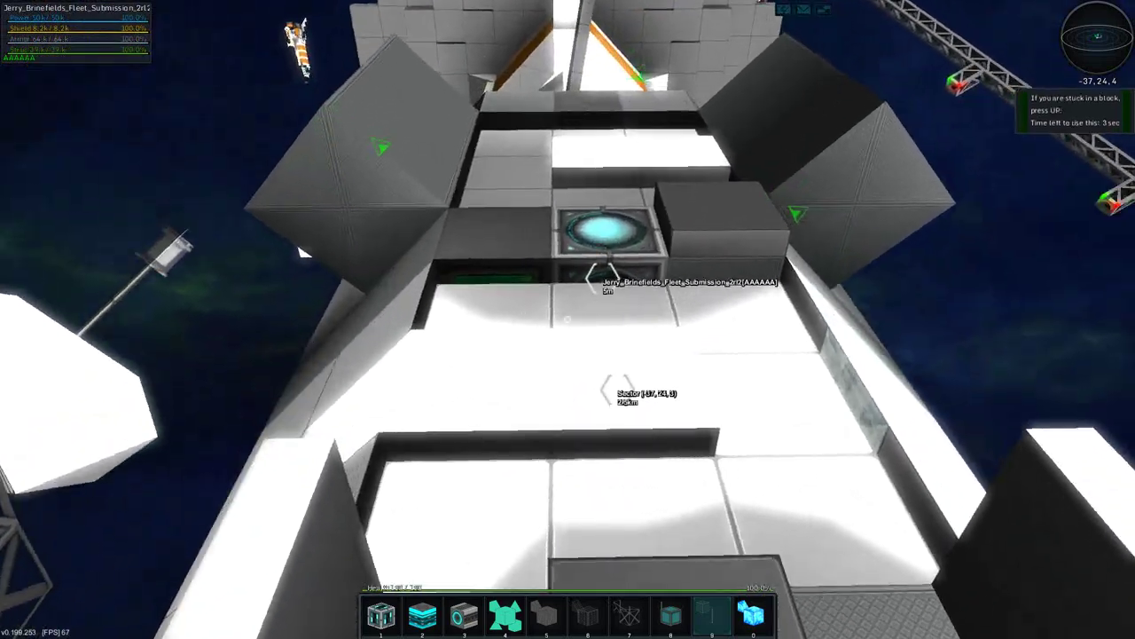
Step: Walk along the hull to the core, take control, and switch to build view
{"action": "key", "text": "w"}
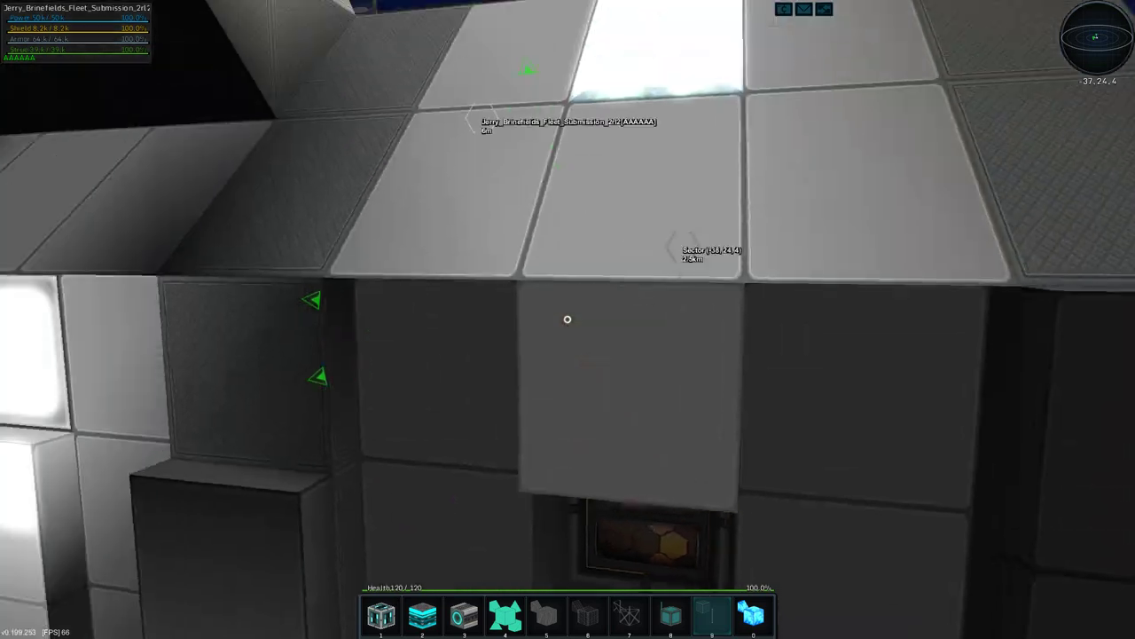
{"action": "key", "text": "r"}
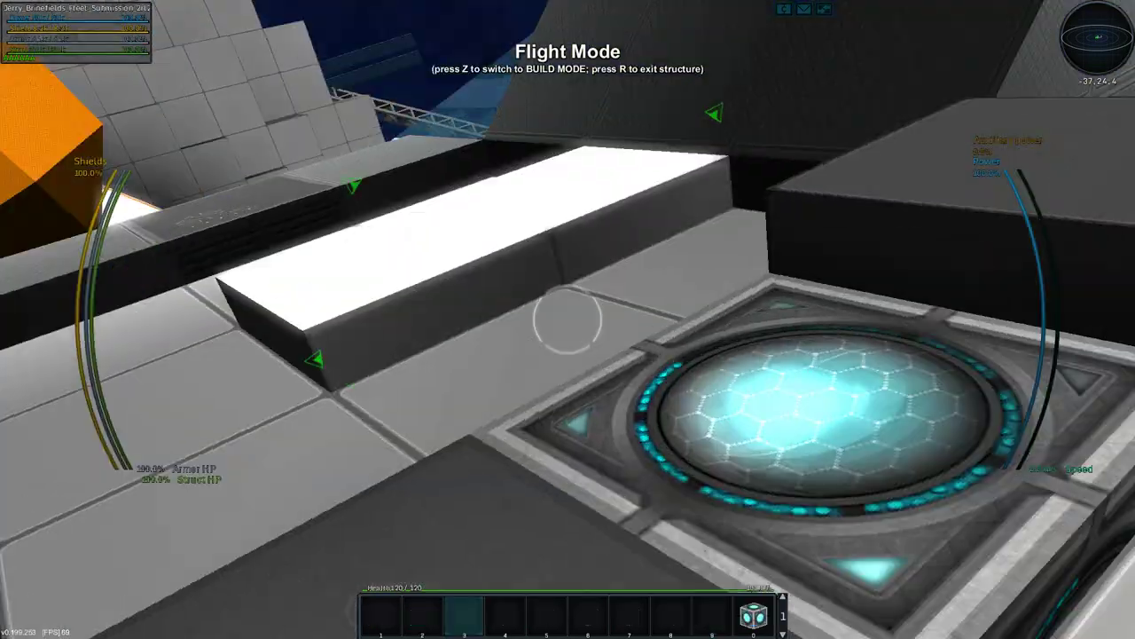
{"action": "key", "text": "z"}
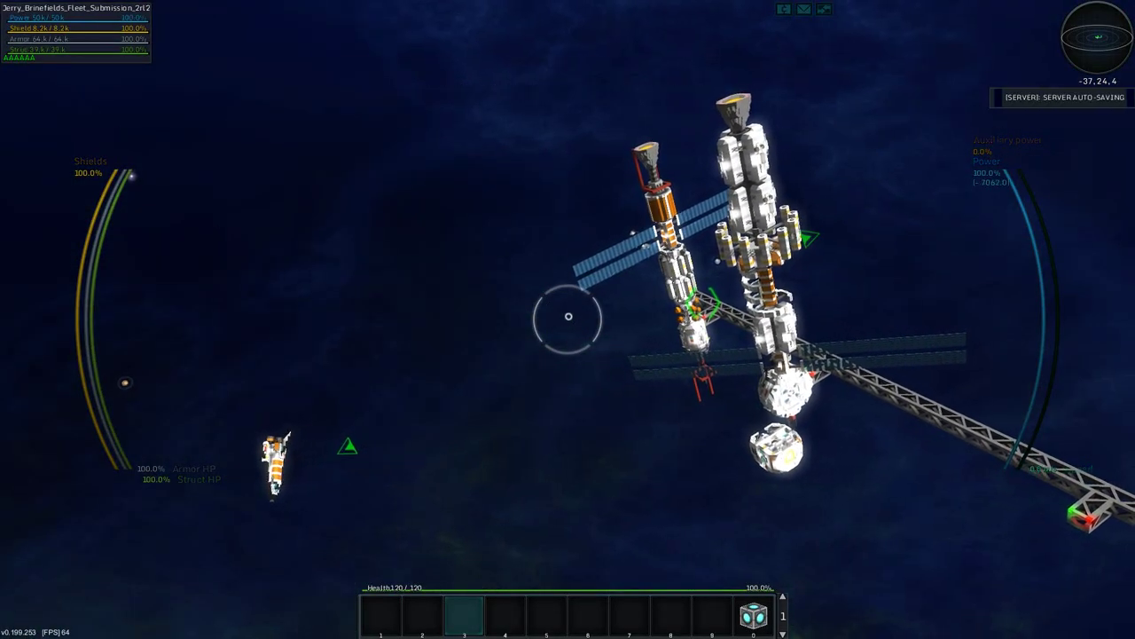
Step: Inspect the dish in build view, then fly toward the station at nearly 48 m/s
{"action": "key", "text": "z"}
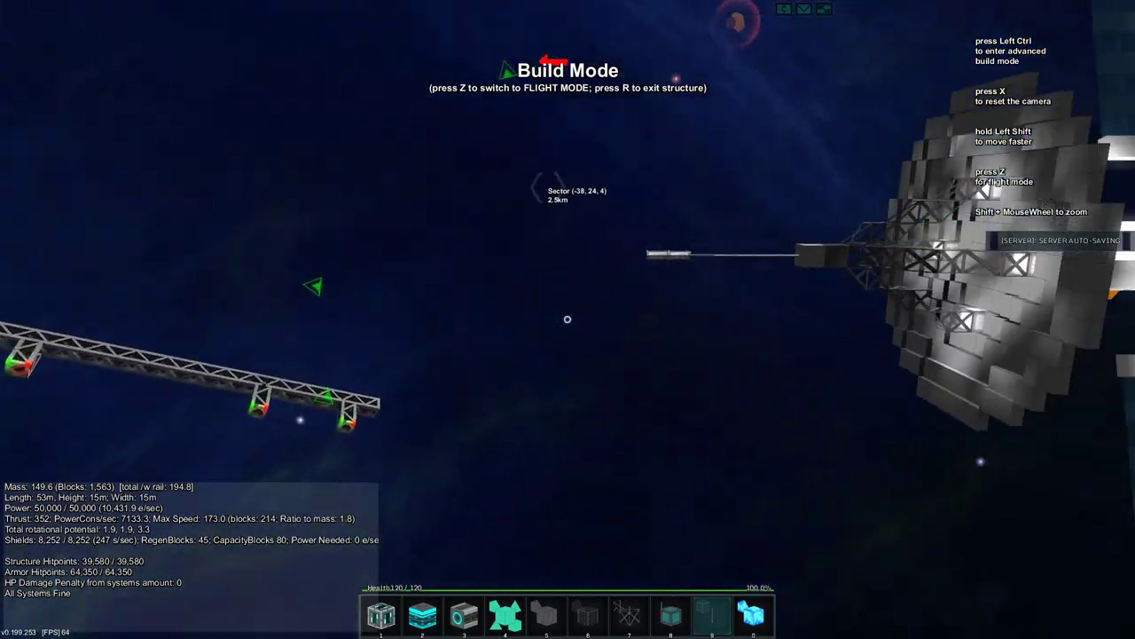
{"action": "key", "text": "w"}
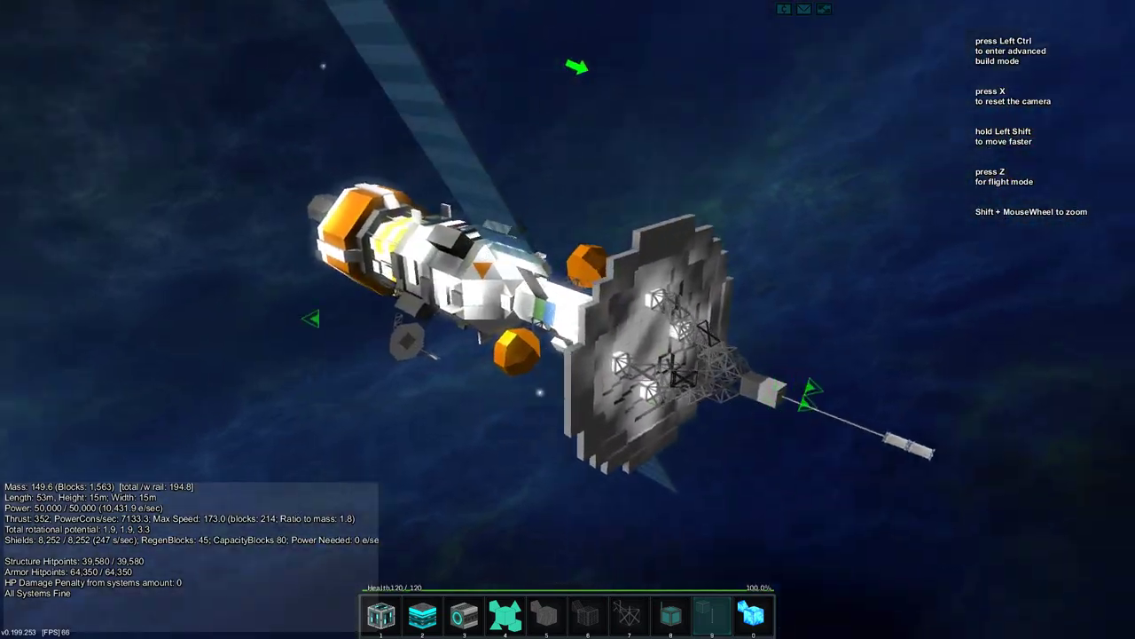
{"action": "key", "text": "z"}
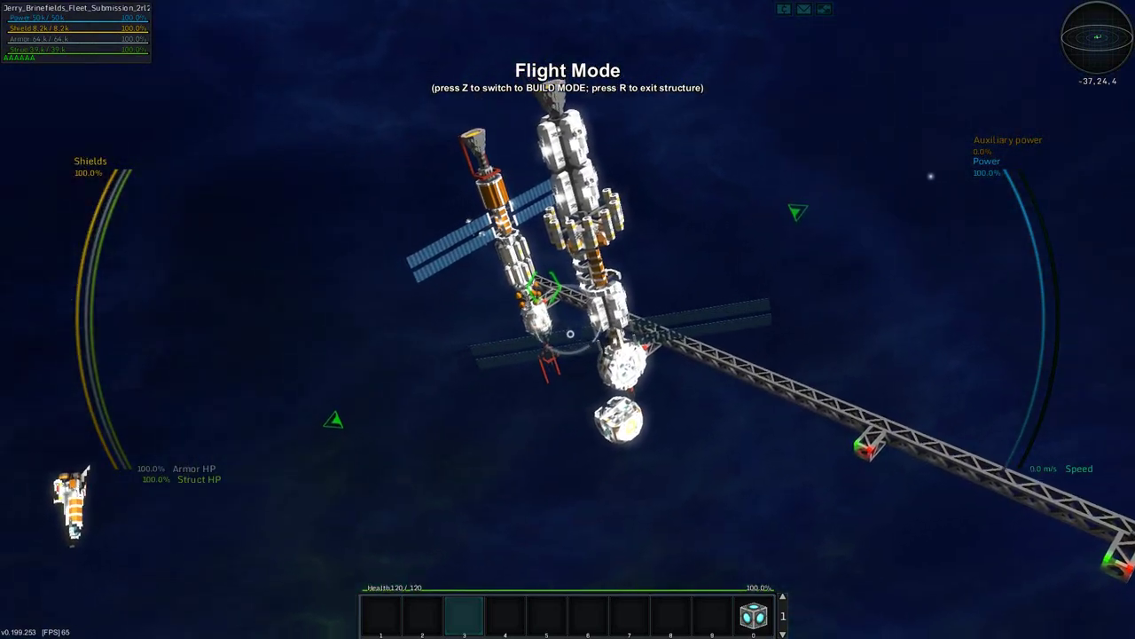
{"action": "key", "text": "w"}
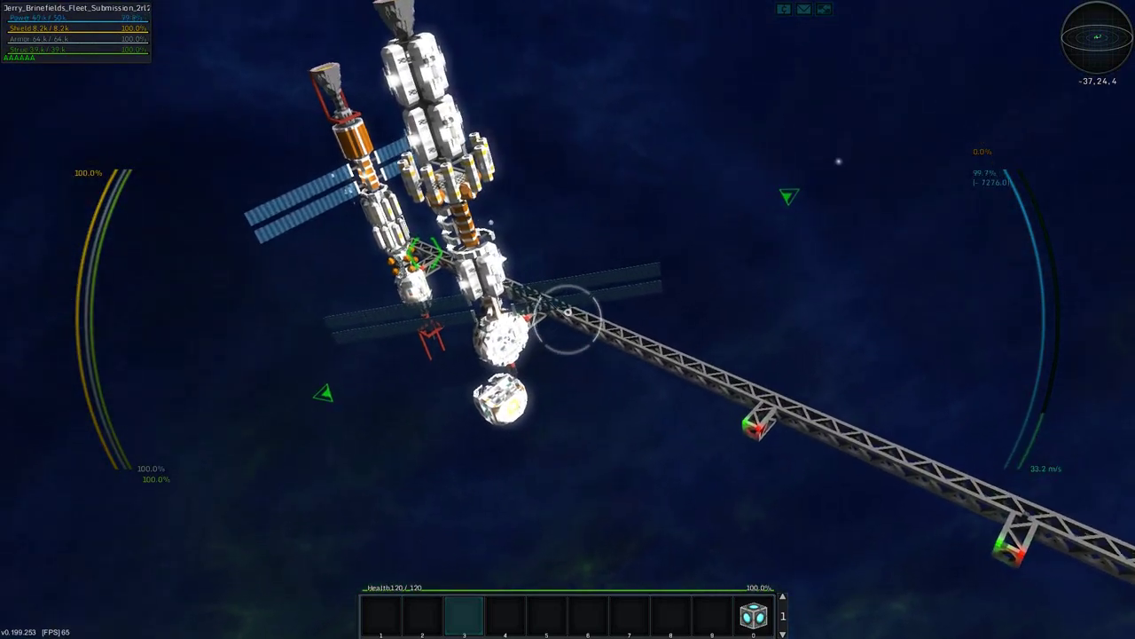
{"action": "key", "text": "w"}
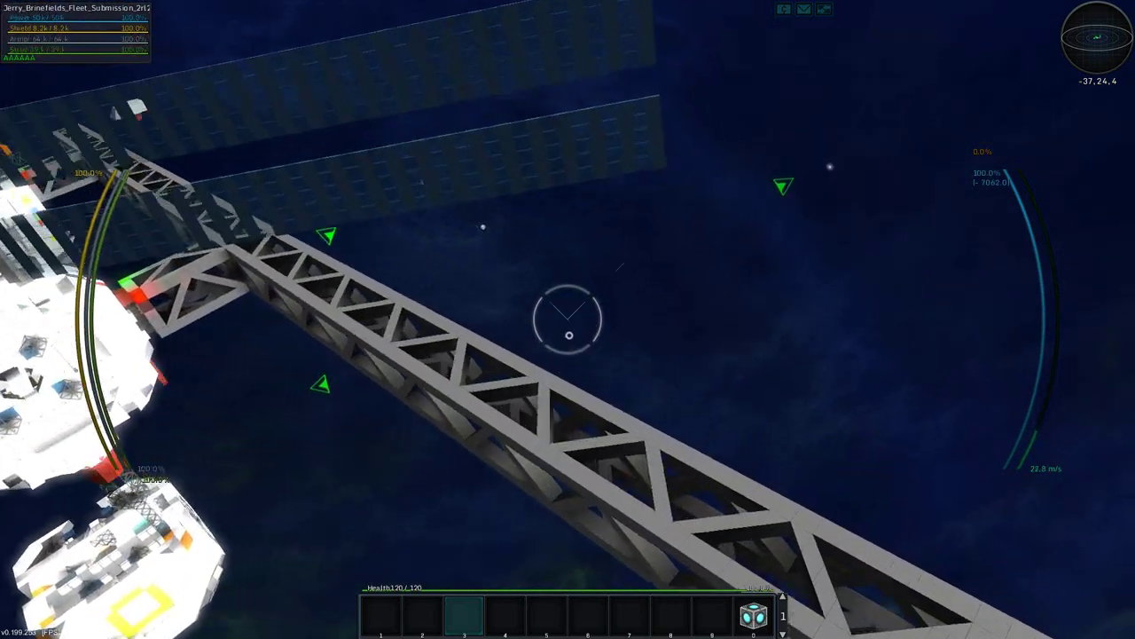
Step: Exit the ship, jetpack around the truss past the fleet ship, and approach the blast door
{"action": "key", "text": "r"}
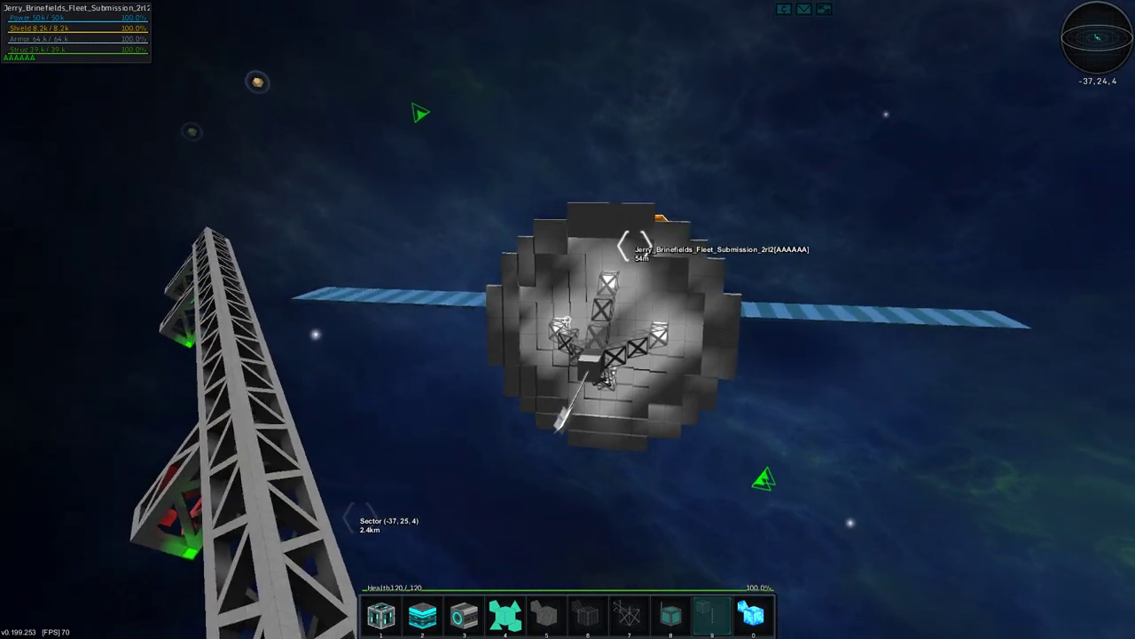
{"action": "key", "text": "c"}
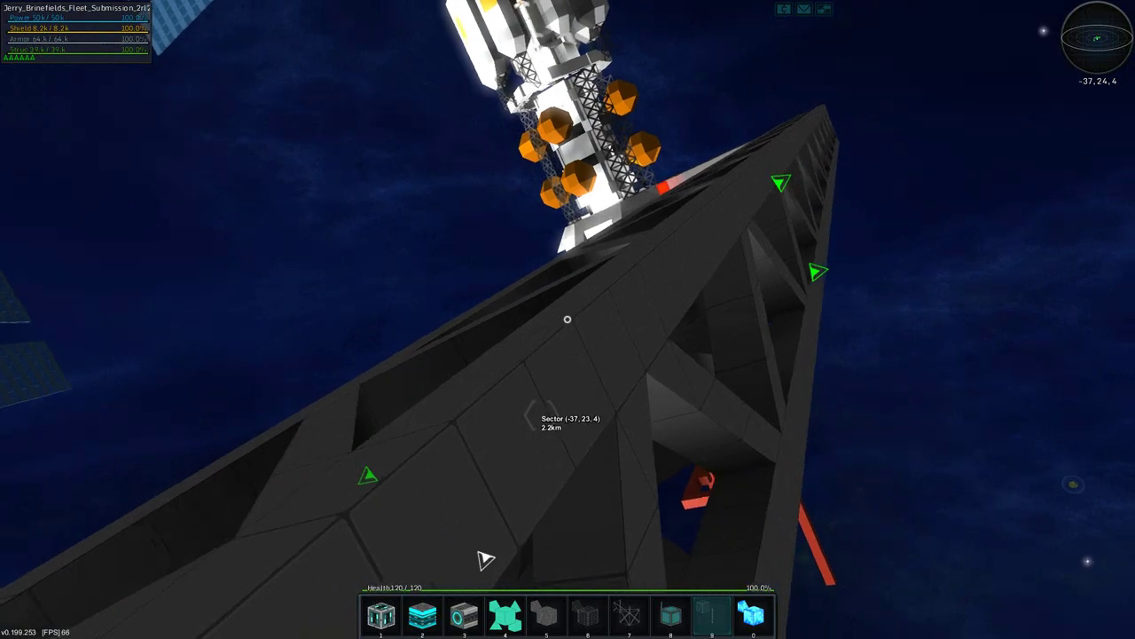
{"action": "key", "text": "c"}
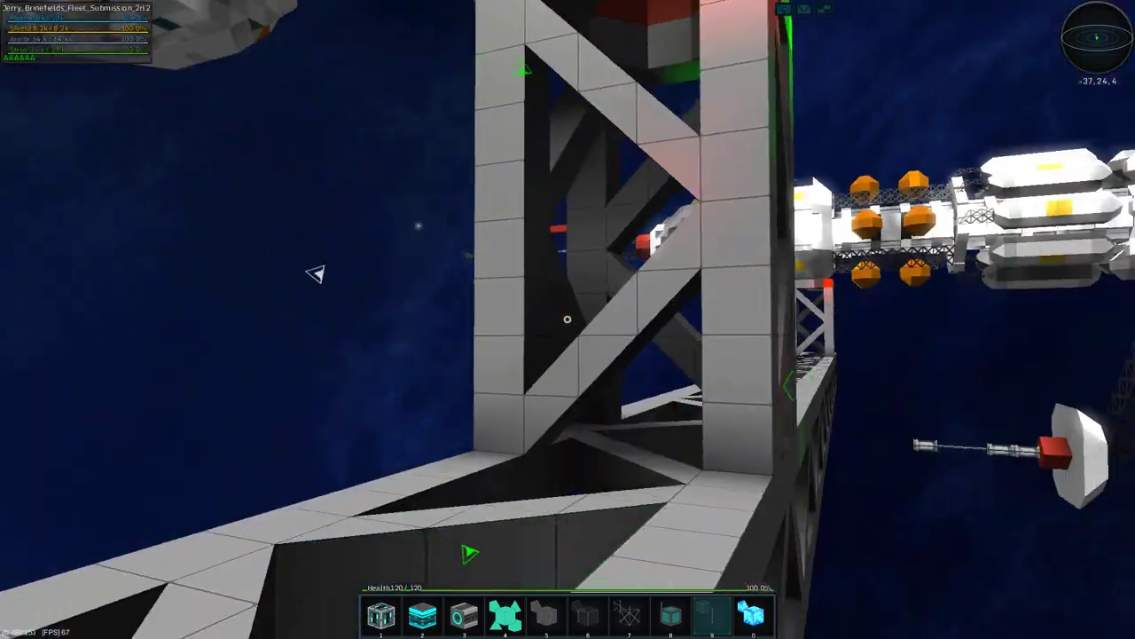
{"action": "key", "text": "w"}
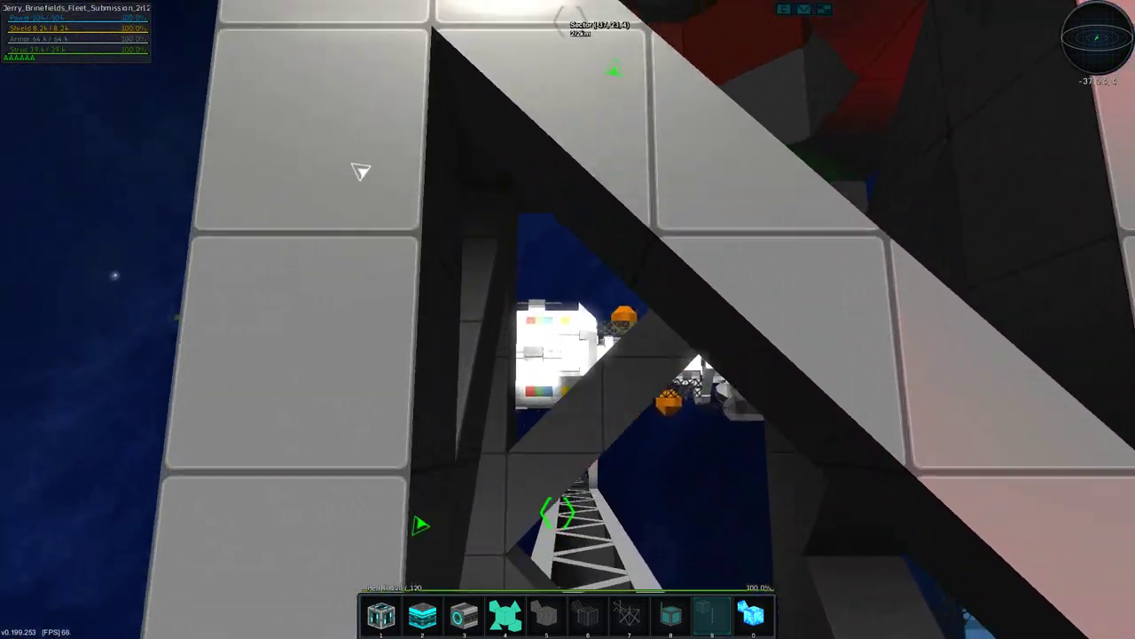
{"action": "key", "text": "w"}
Step: Open the blast door and walk the lit corridors into the ladder shaft and orange-walled rooms
{"action": "key", "text": "r"}
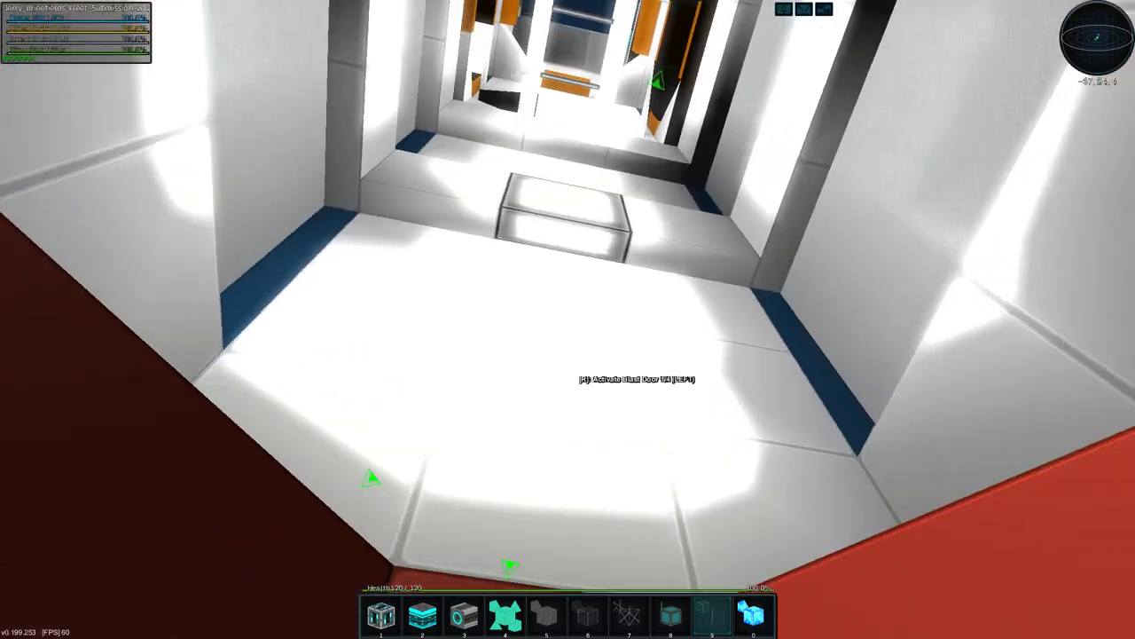
{"action": "key", "text": "w"}
{"action": "key", "text": "r"}
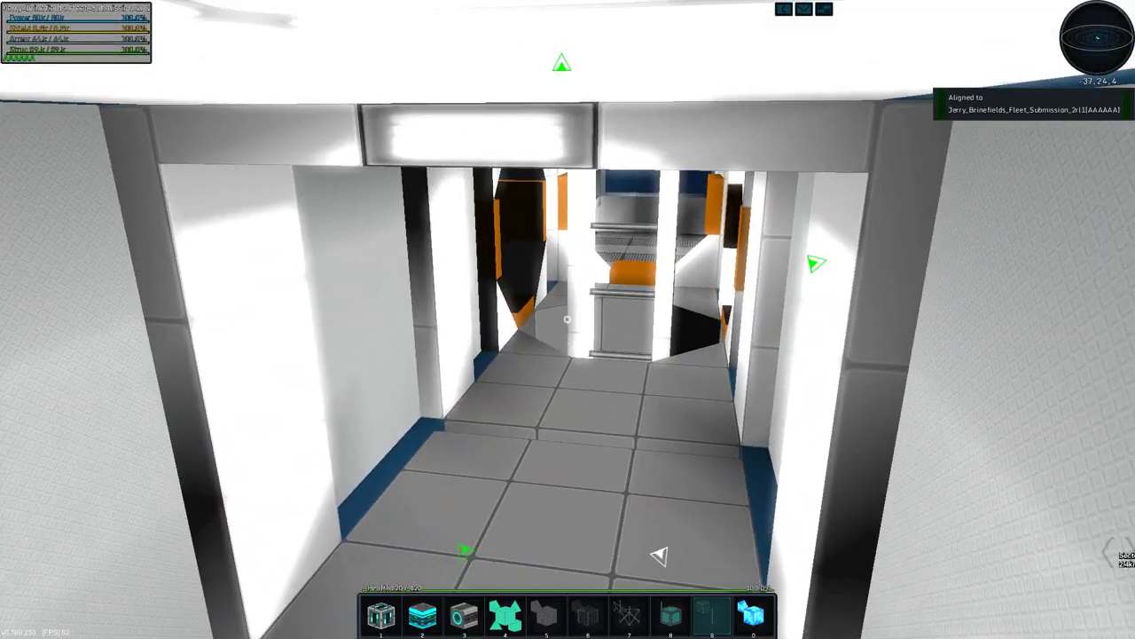
{"action": "key", "text": "w"}
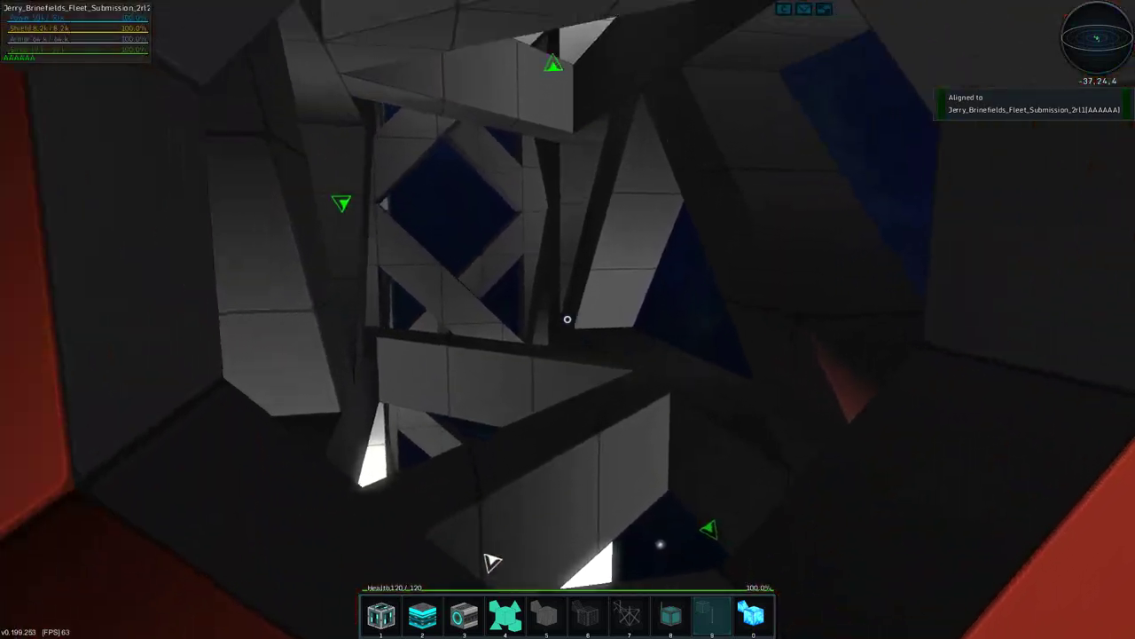
{"action": "key", "text": "s"}
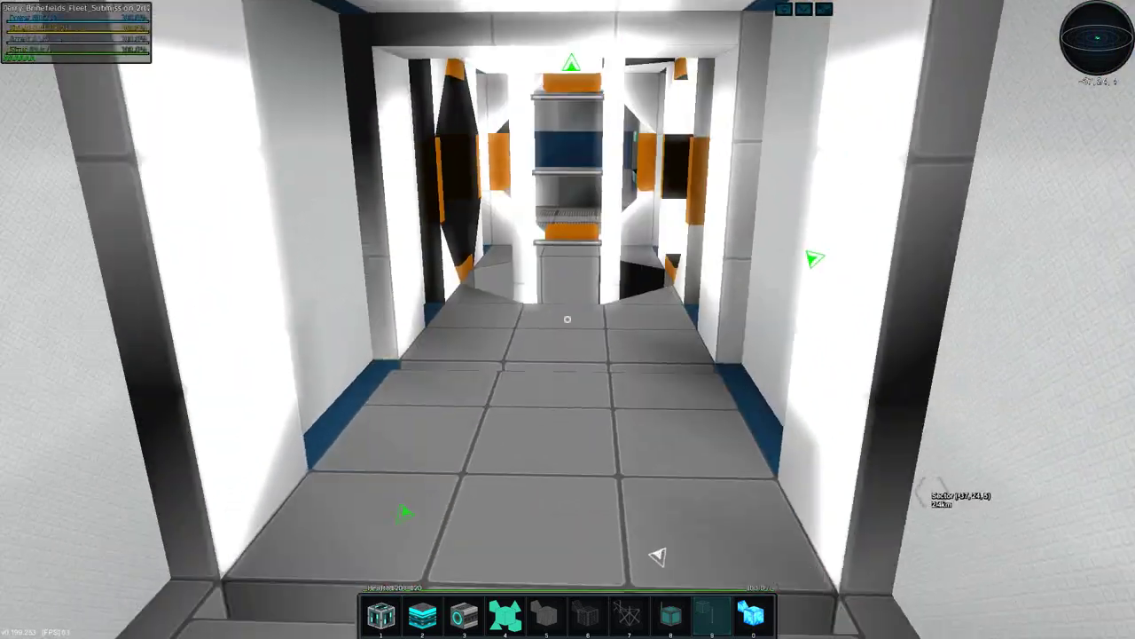
{"action": "key", "text": "w"}
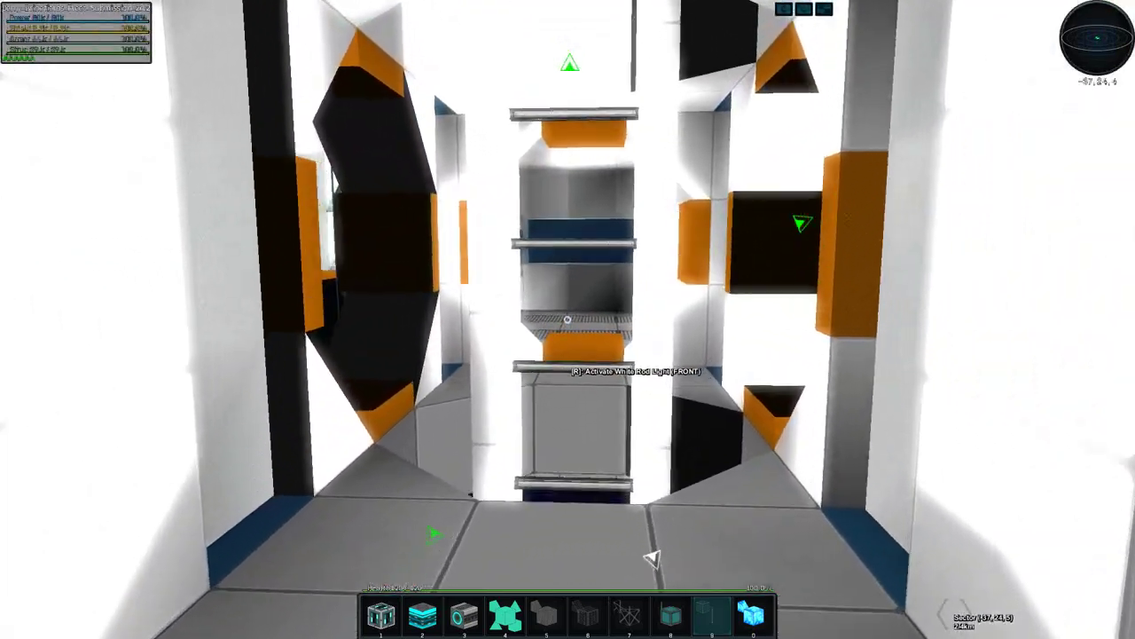
{"action": "key", "text": "w"}
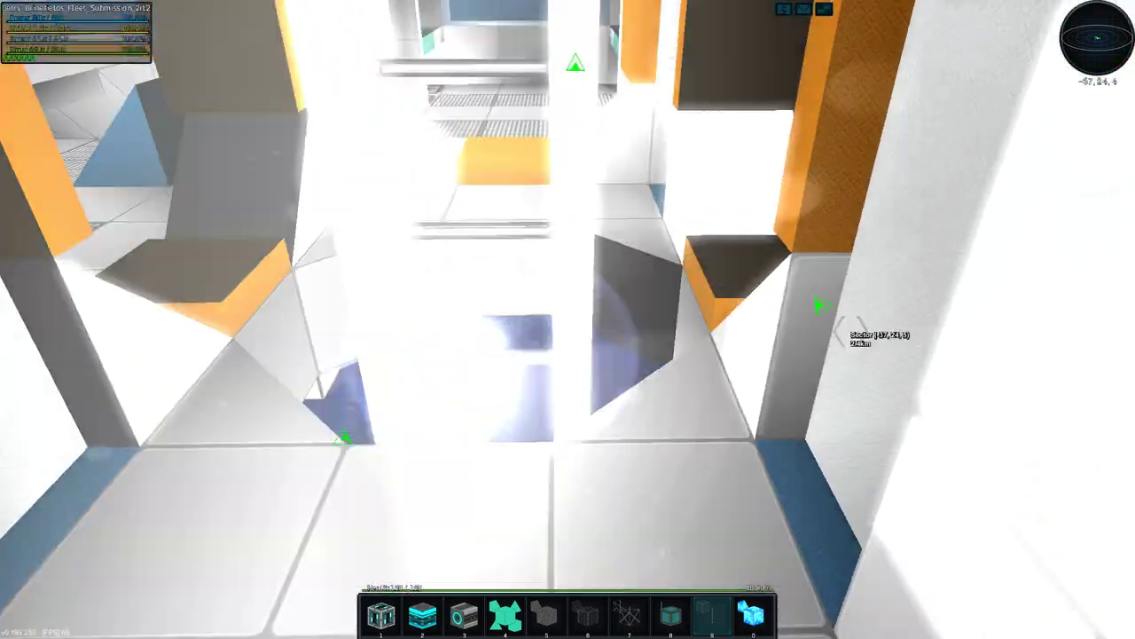
{"action": "key", "text": "w"}
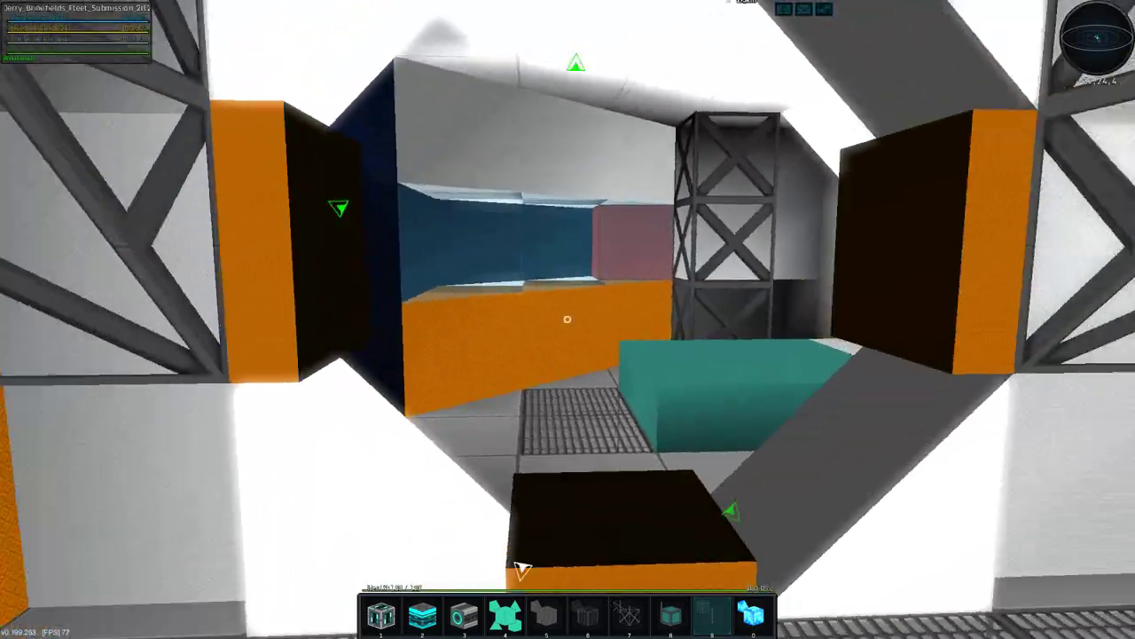
{"action": "key", "text": "d"}
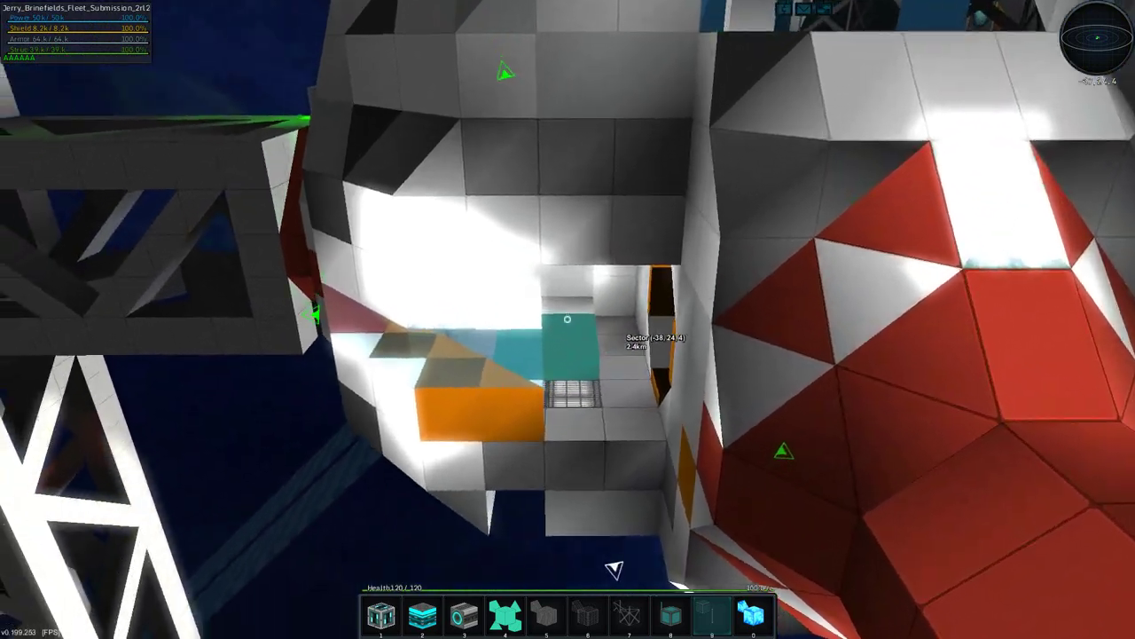
Step: Circle the spherical hull, viewing its front and the truss, then close in on the panels
{"action": "key", "text": "w"}
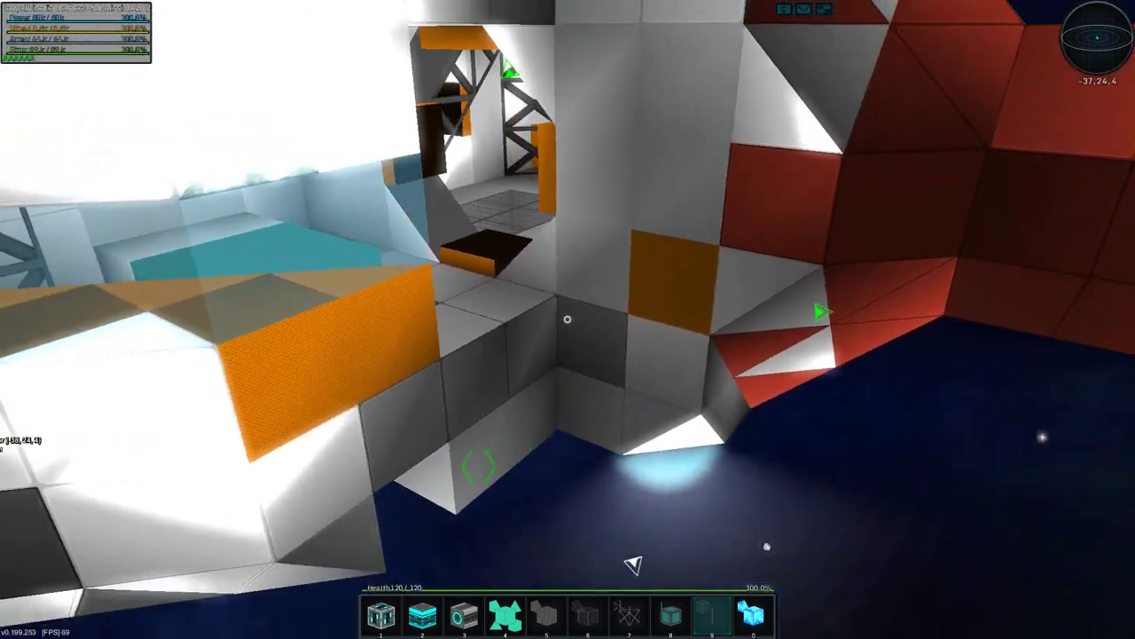
{"action": "key", "text": "s"}
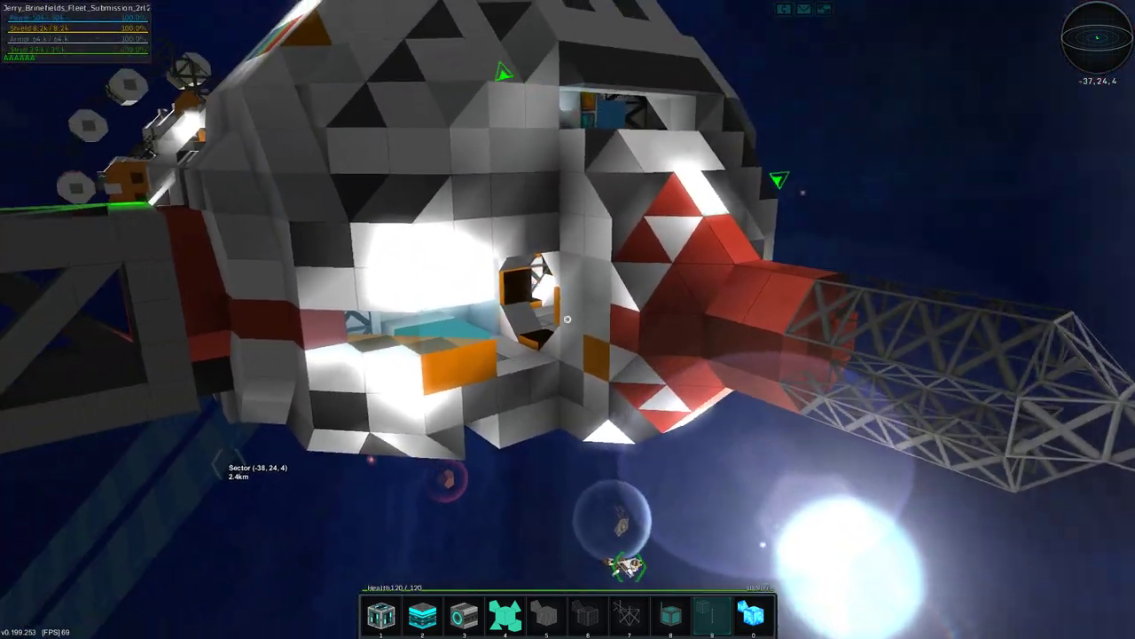
{"action": "key", "text": "d"}
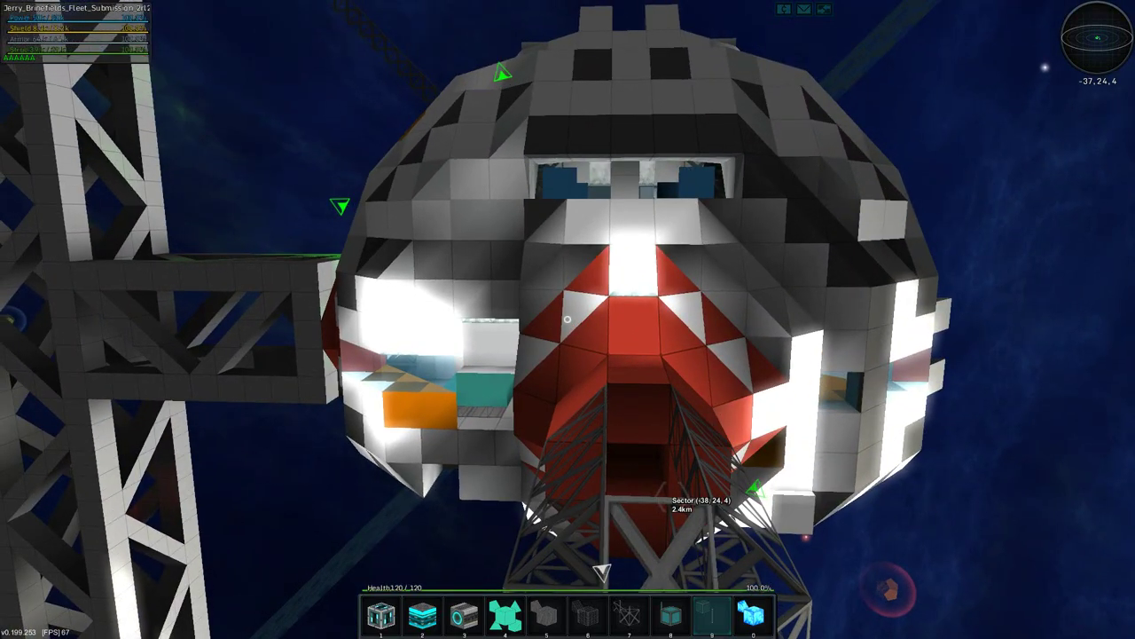
{"action": "key", "text": "a"}
{"action": "key", "text": "d"}
{"action": "key", "text": "w"}
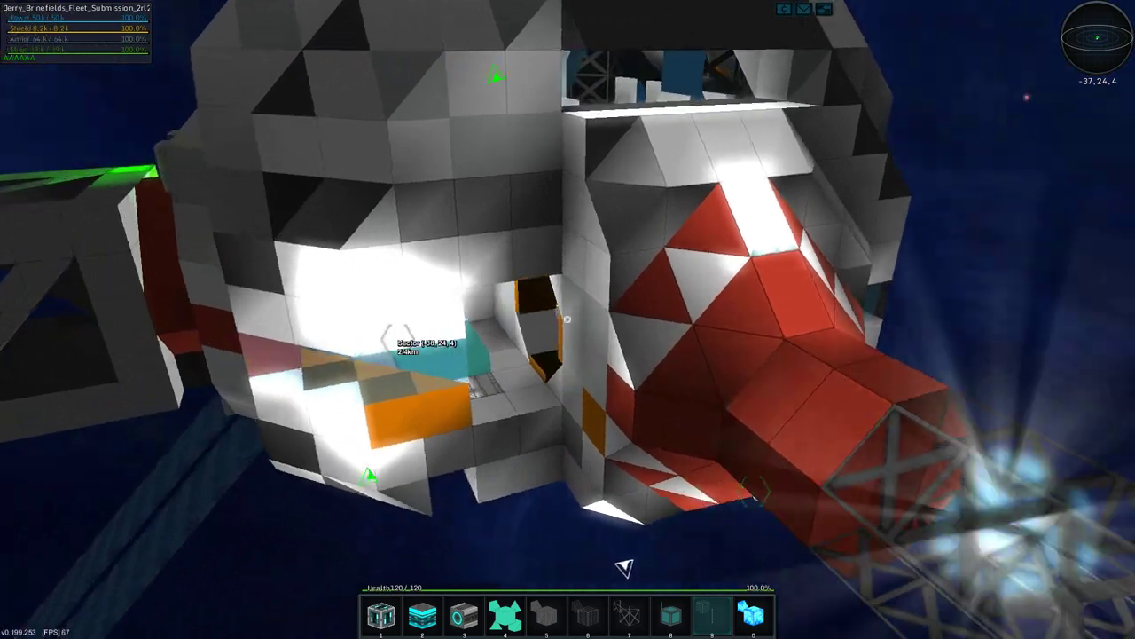
Step: Fly in through the hull opening, past the grey pillar, and out into open space
{"action": "key", "text": "w"}
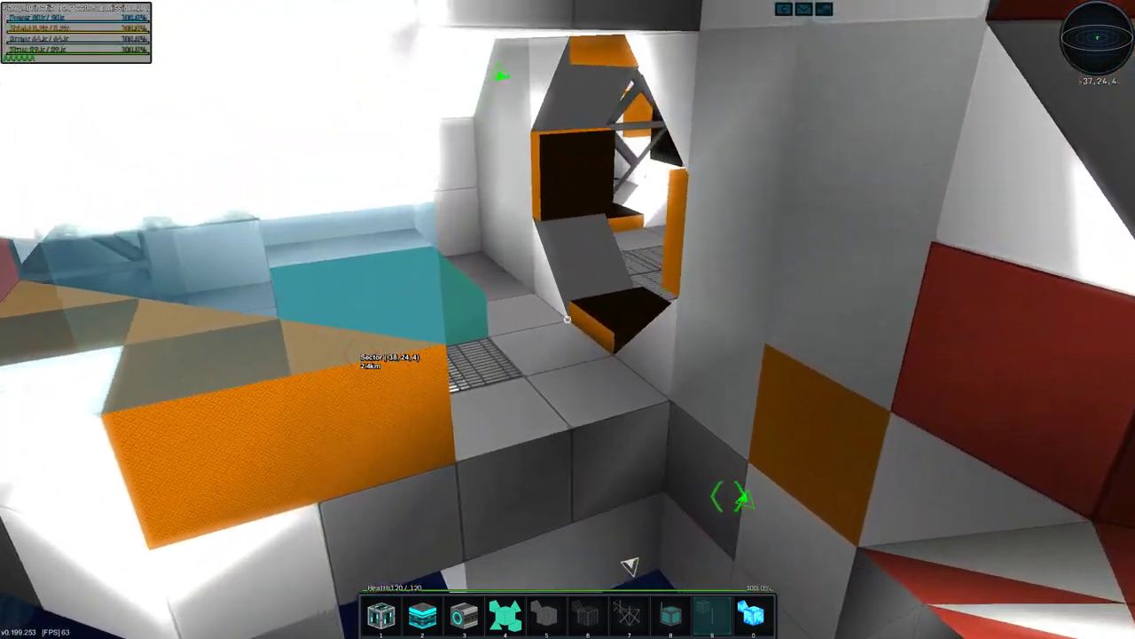
{"action": "key", "text": "w"}
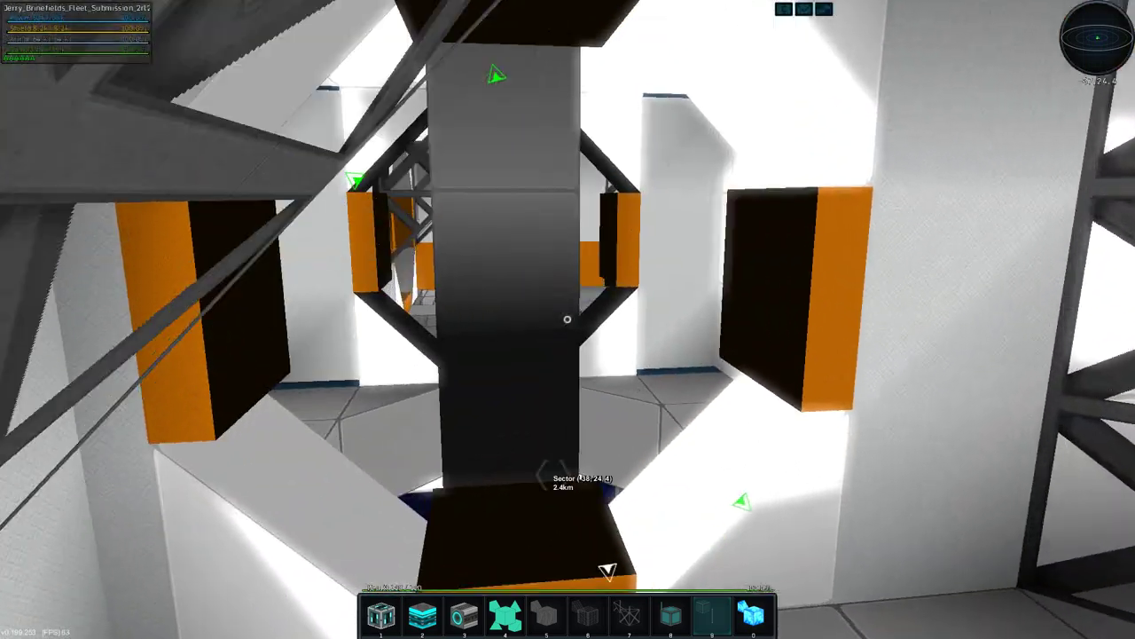
{"action": "key", "text": "w"}
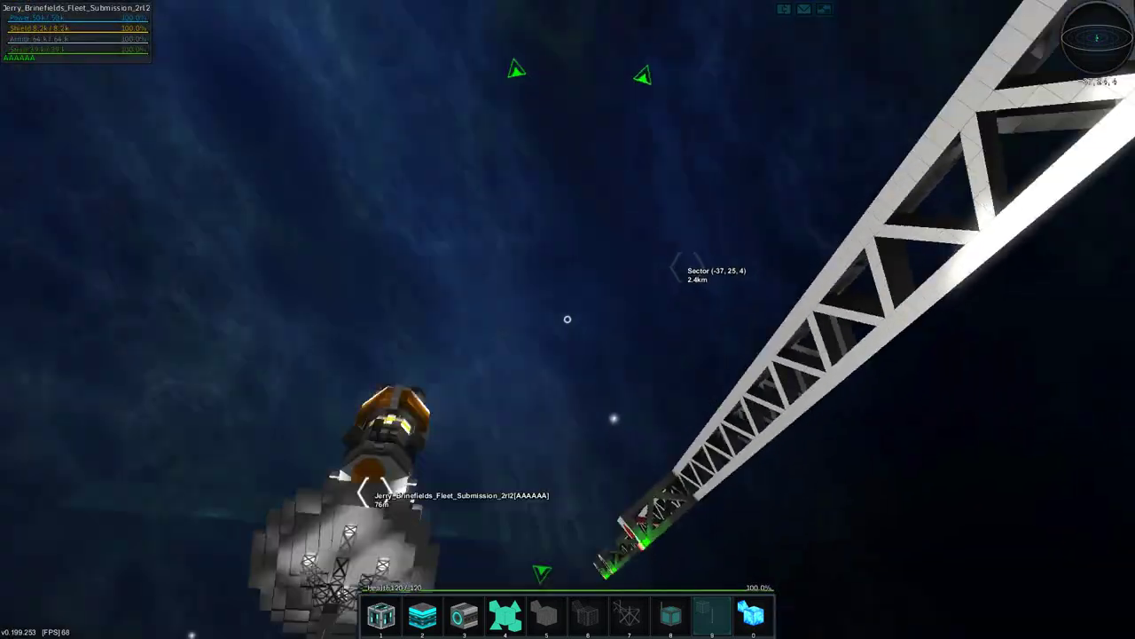
Step: Look over the blueprint catalog, then rerun the admin destroy command on the targeted ship
{"action": "key", "text": "t"}
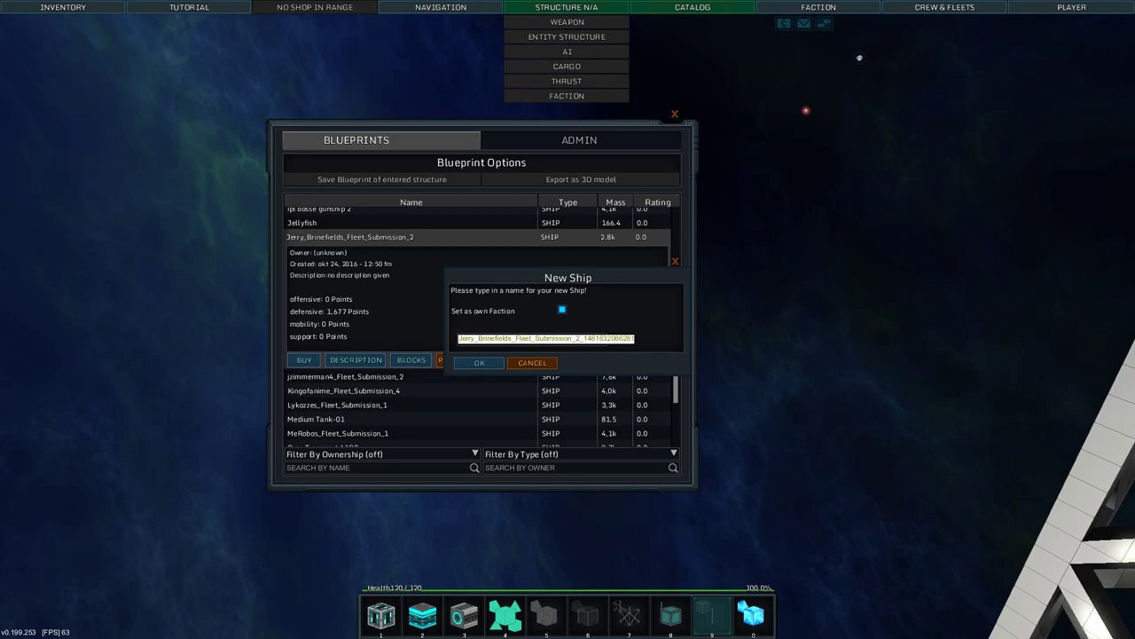
{"action": "key", "text": "Escape"}
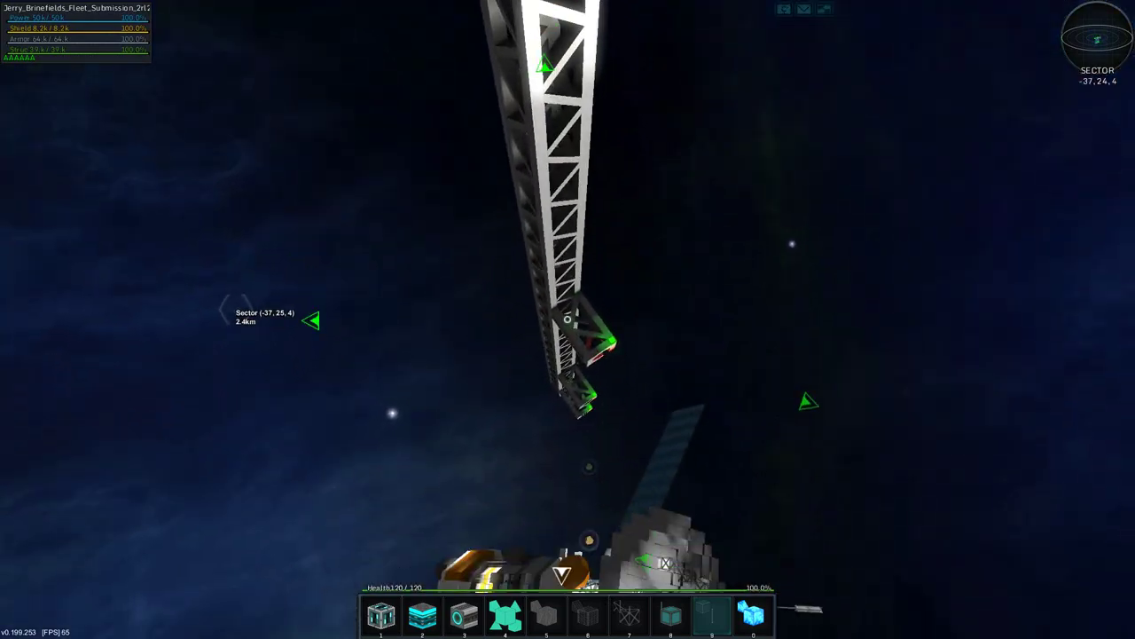
{"action": "key", "text": "Return"}
{"action": "key", "text": "Up"}
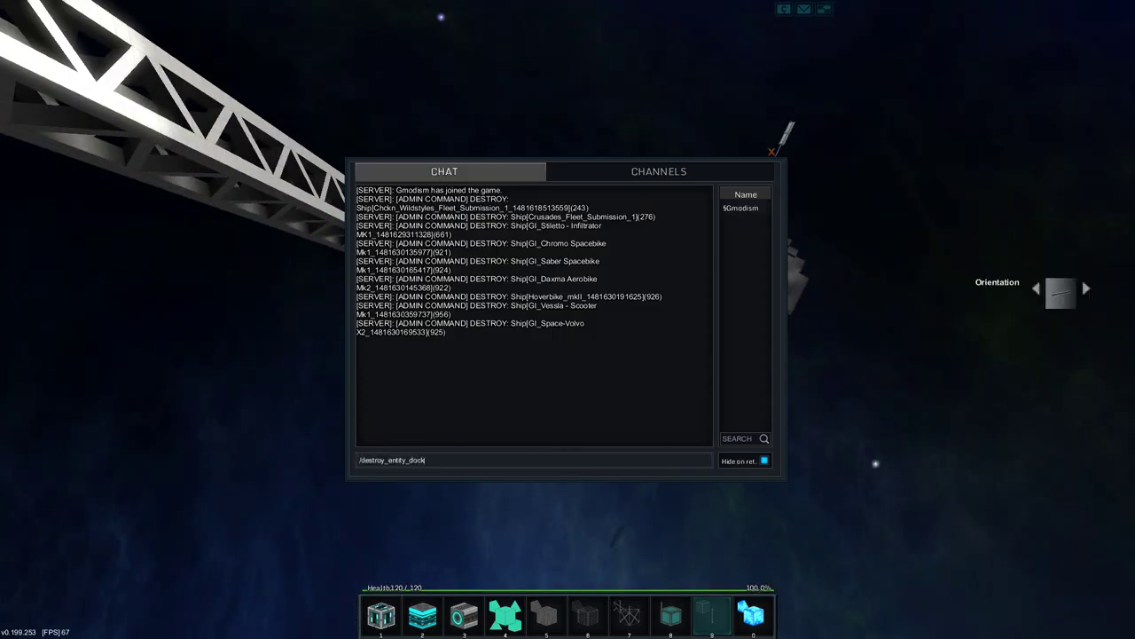
{"action": "key", "text": "Return"}
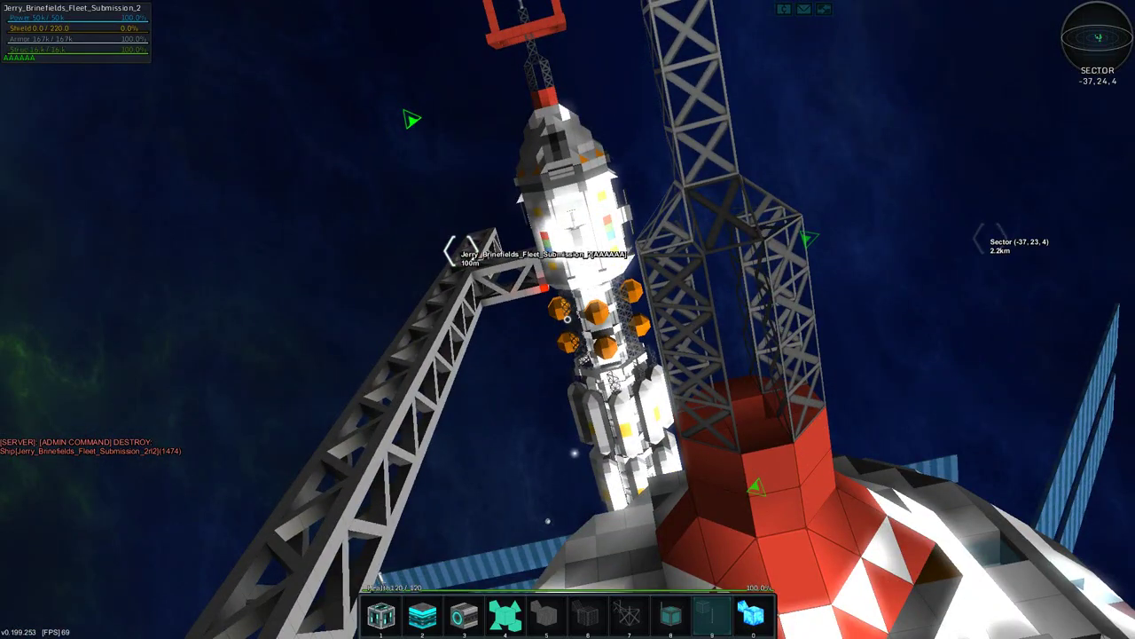
Step: Destroy the next fleet ship with the same admin command and bring up the nearby-ship list
{"action": "key", "text": "Return"}
{"action": "key", "text": "Up"}
{"action": "key", "text": "Return"}
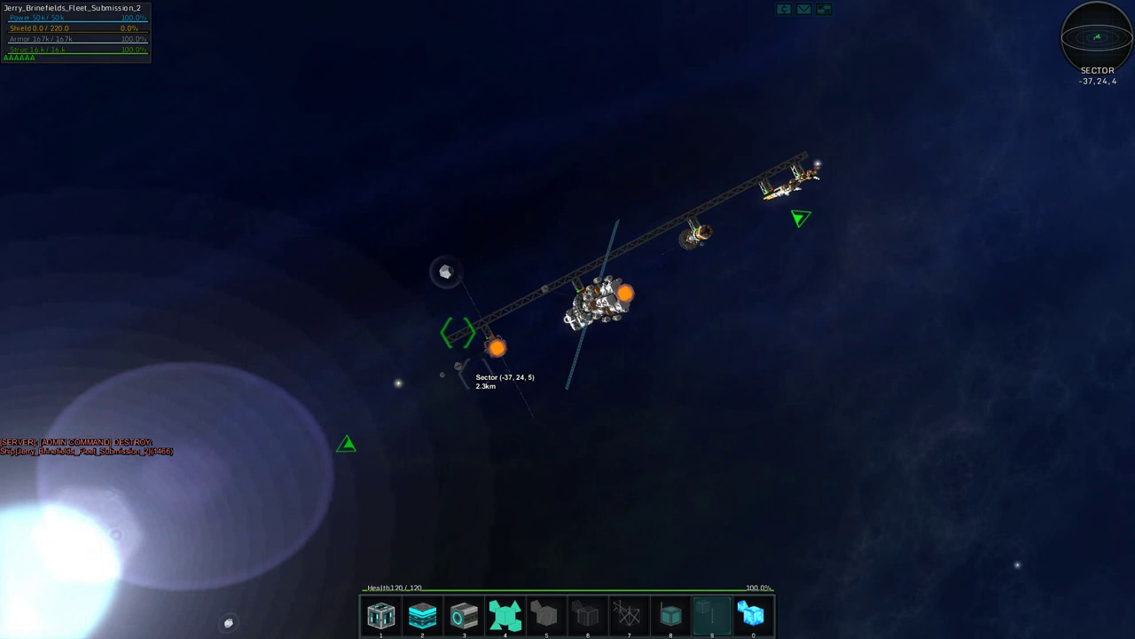
{"action": "key", "text": "n"}
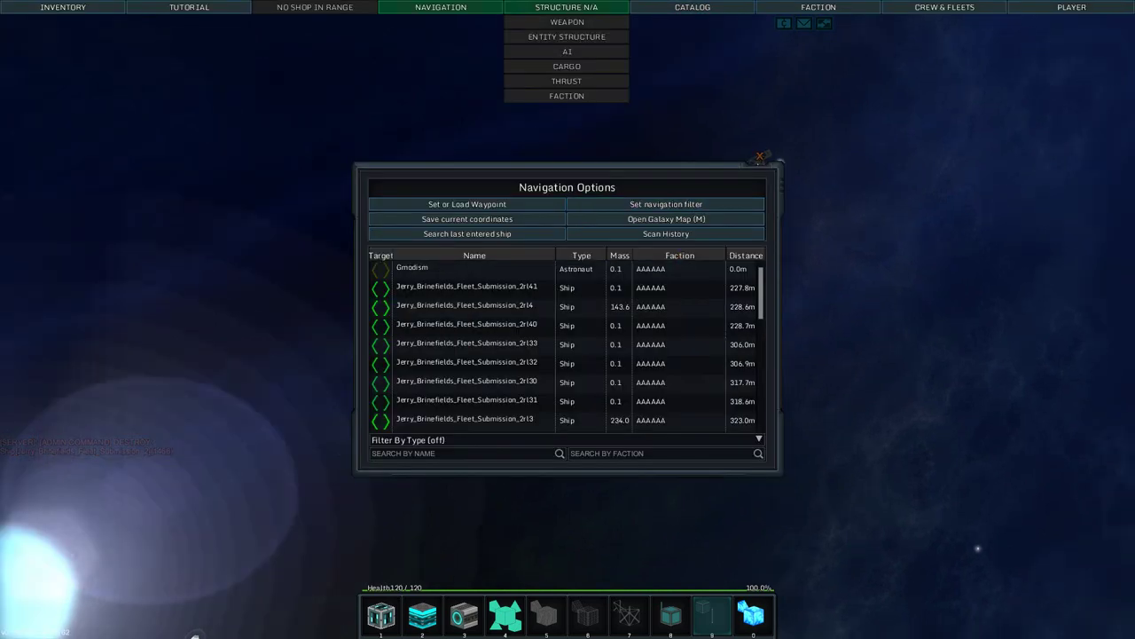
Step: Close the navigation list, then briefly board the ship and float back out
{"action": "key", "text": "n"}
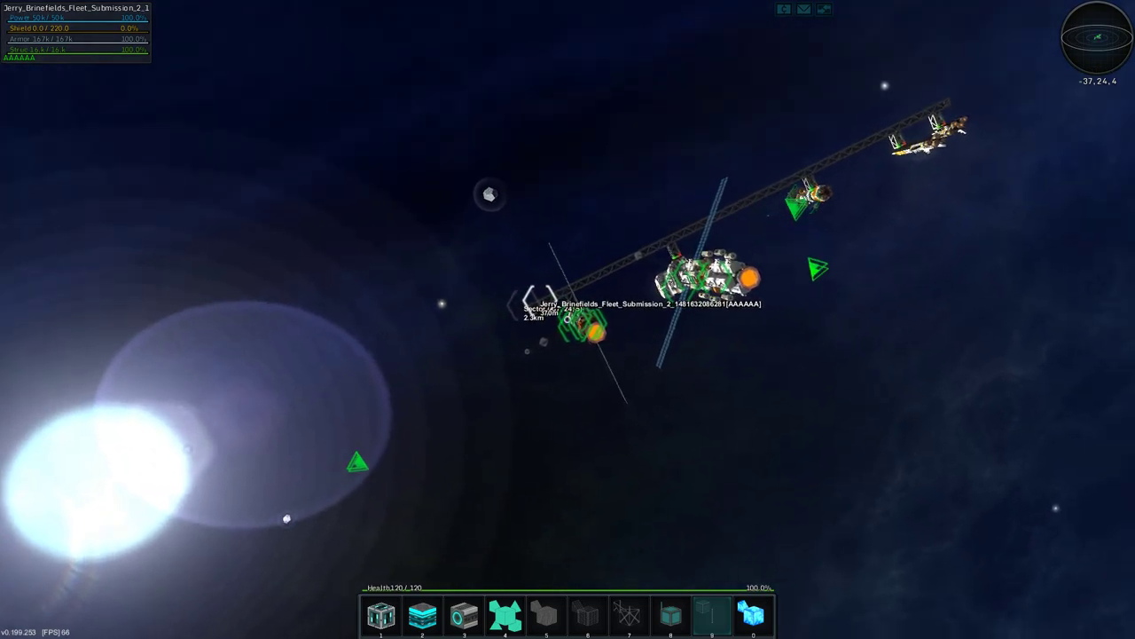
{"action": "key", "text": "r"}
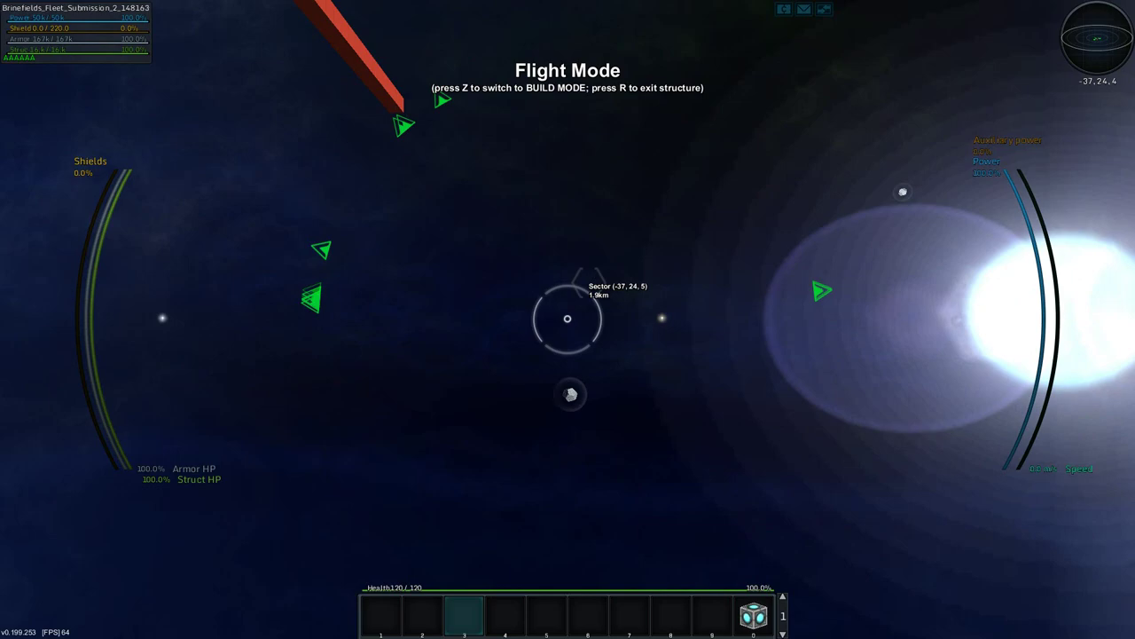
{"action": "key", "text": "r"}
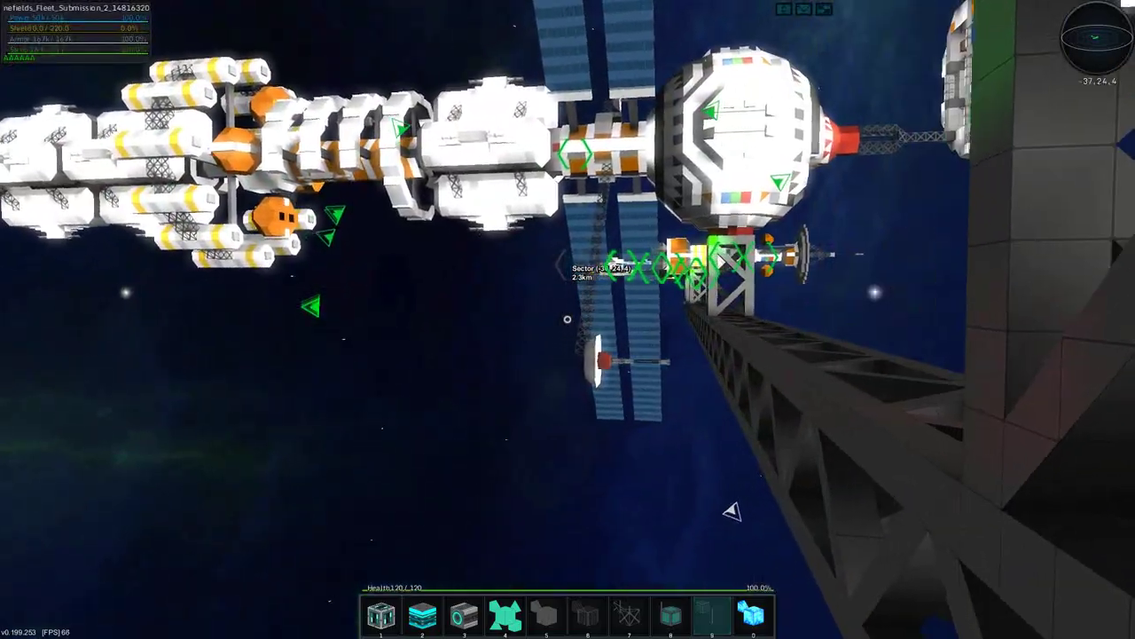
Step: Float in close to the green-lit truss and check the list of three fleet ships
{"action": "key", "text": "w"}
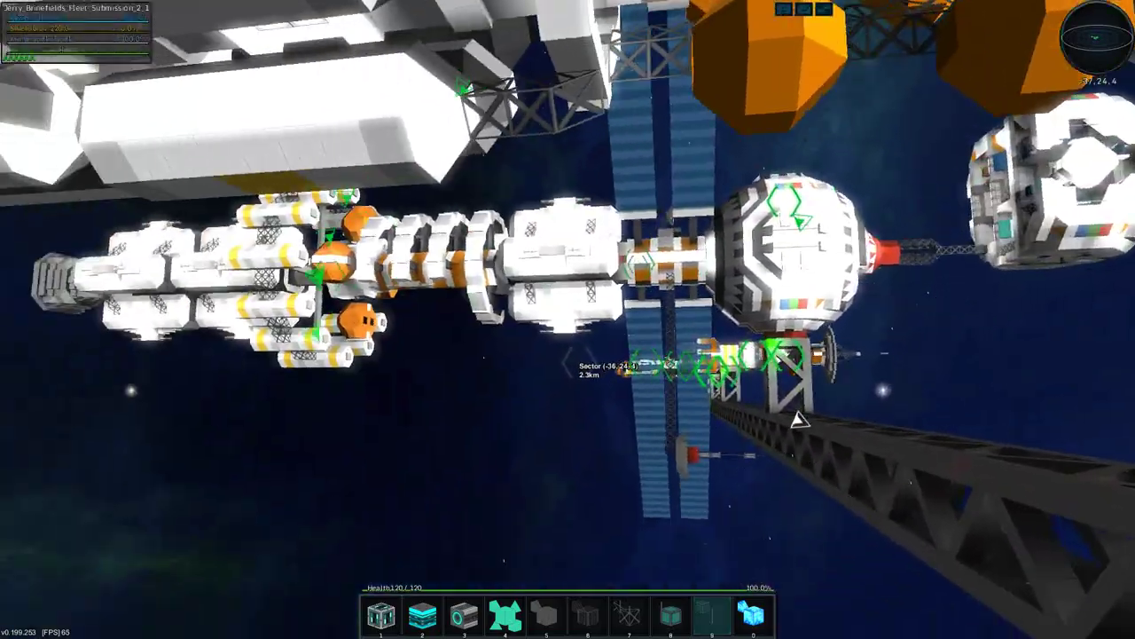
{"action": "key", "text": "w"}
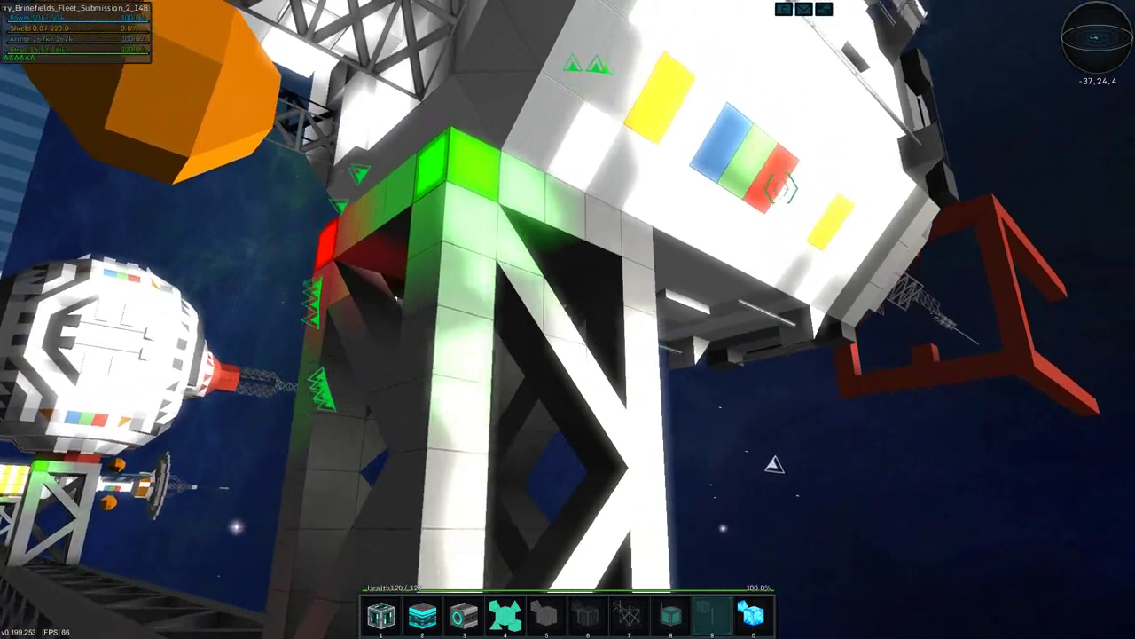
{"action": "key", "text": "w"}
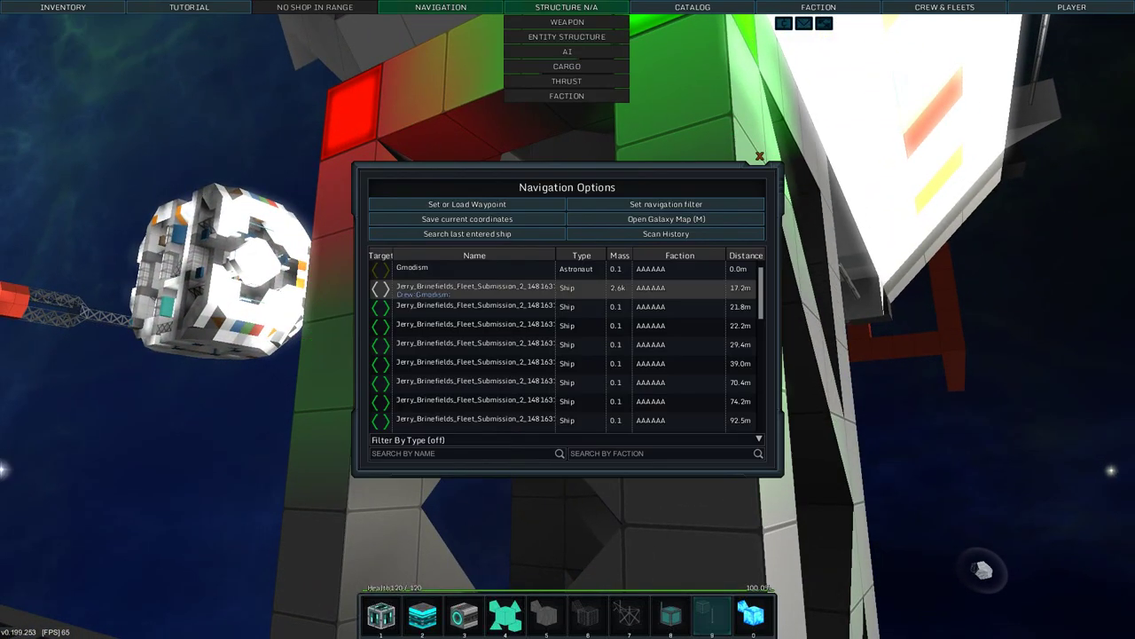
{"action": "key", "text": "m"}
{"action": "key", "text": "m"}
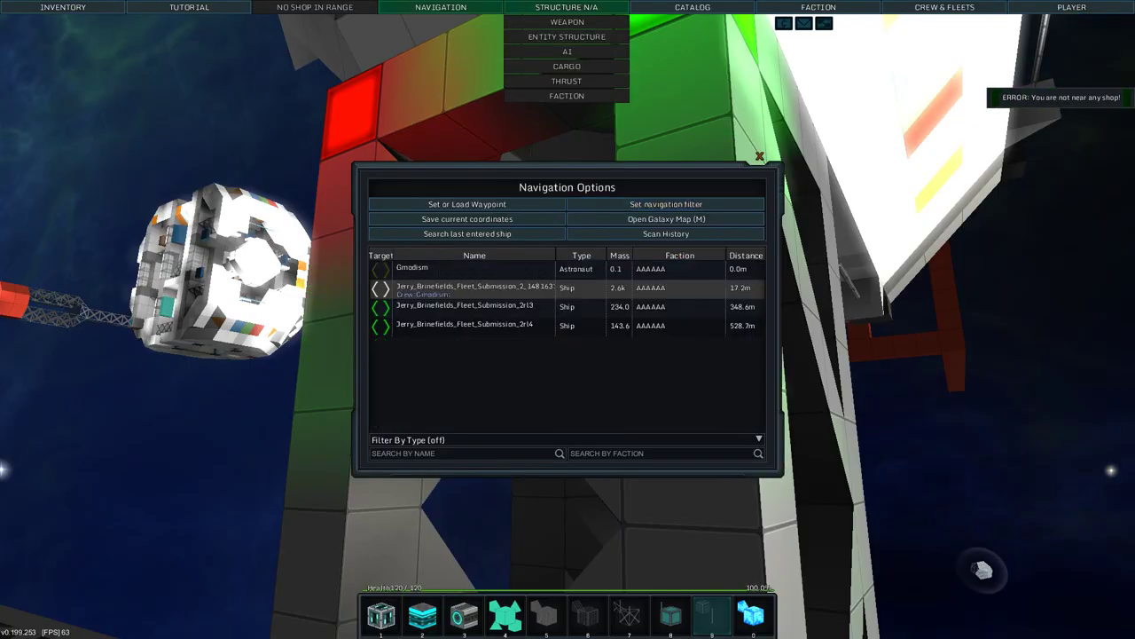
{"action": "key", "text": "n"}
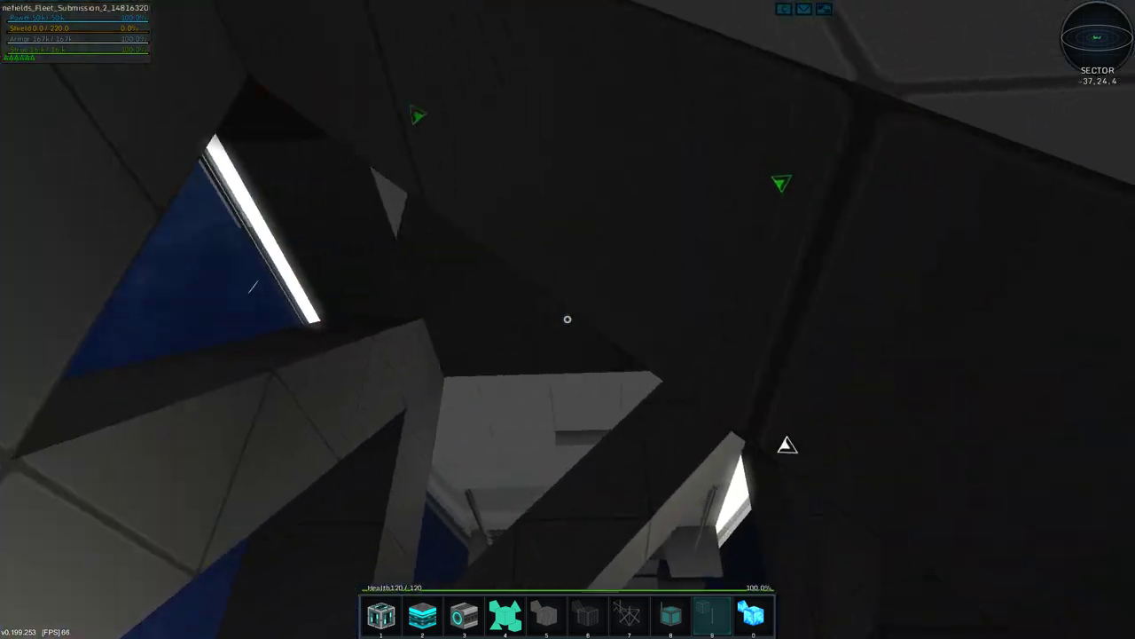
Step: Walk through the white hallway and grey room to the ledge and floor grating
{"action": "key", "text": "w"}
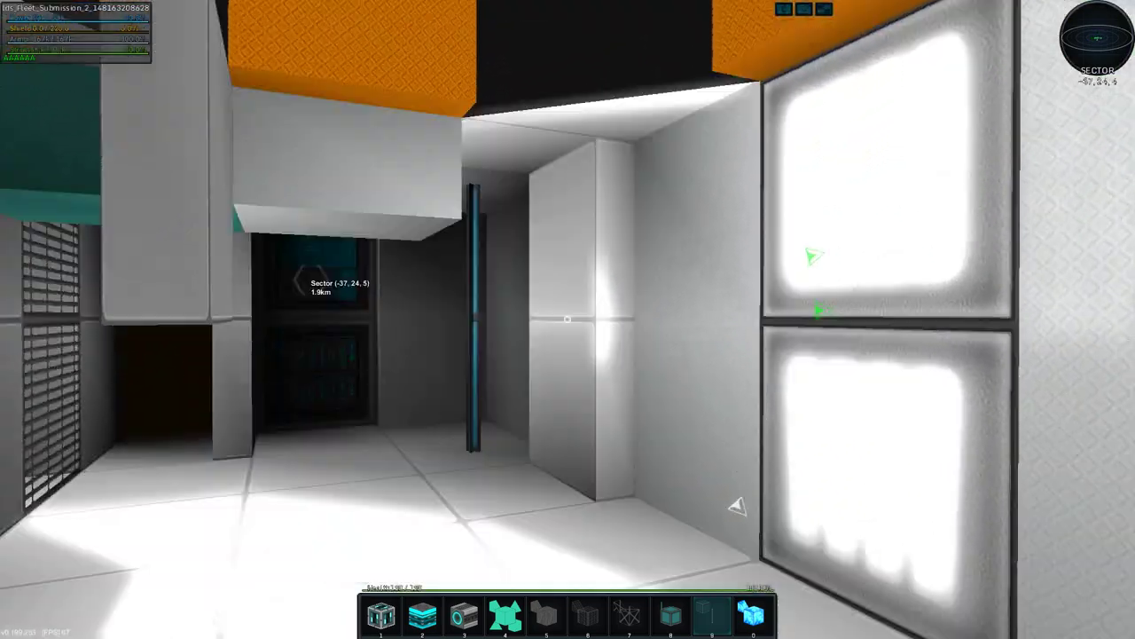
{"action": "key", "text": "w"}
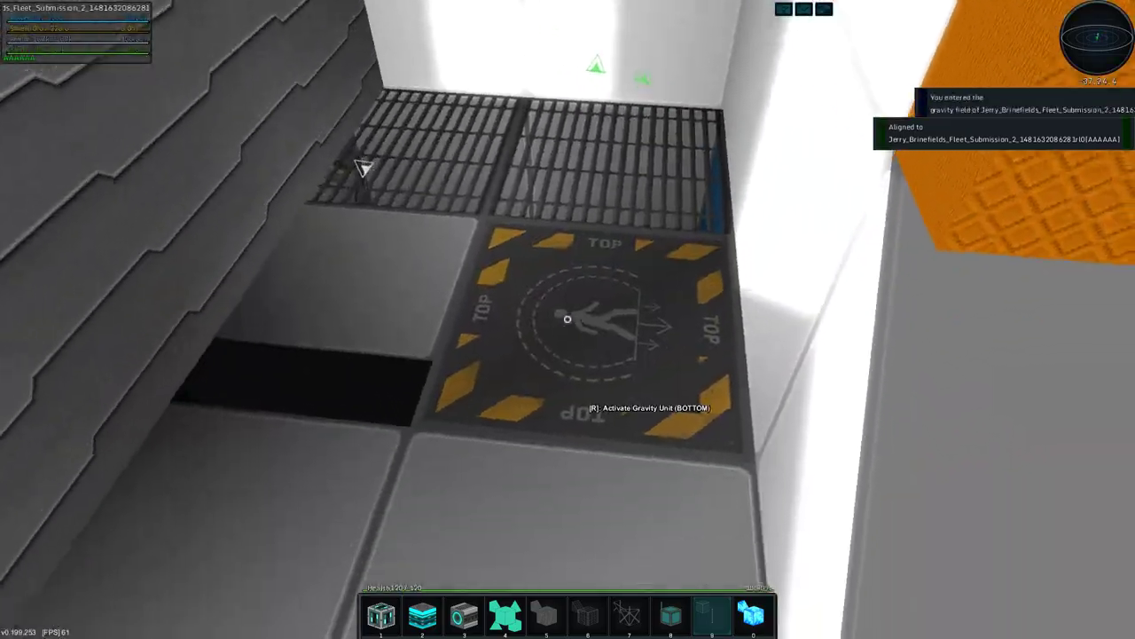
{"action": "key", "text": "w"}
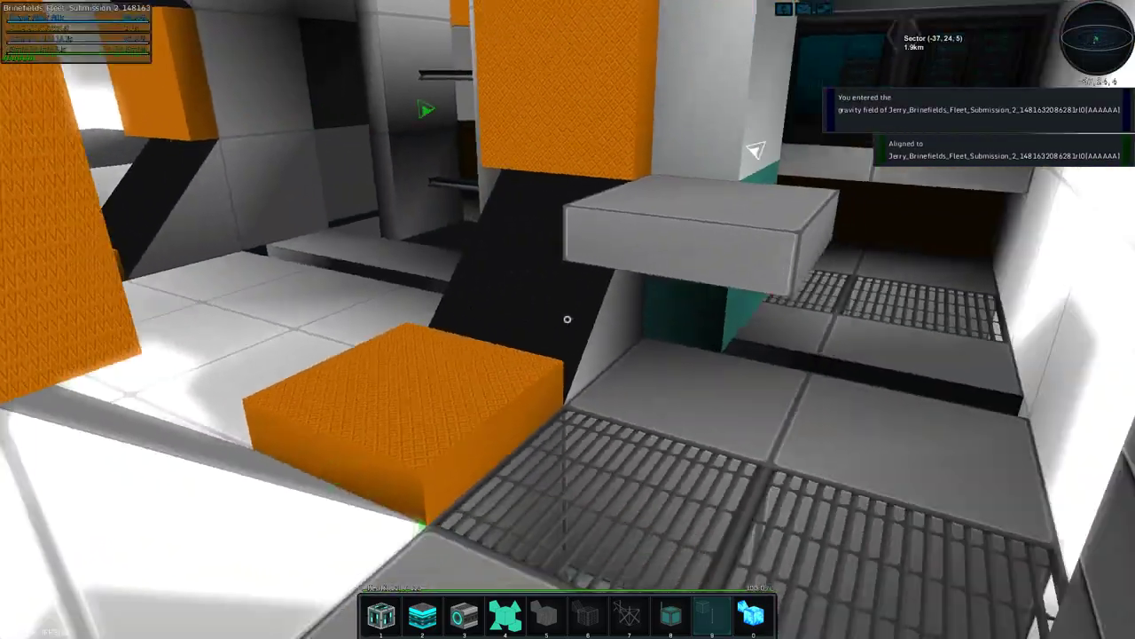
{"action": "key", "text": "w"}
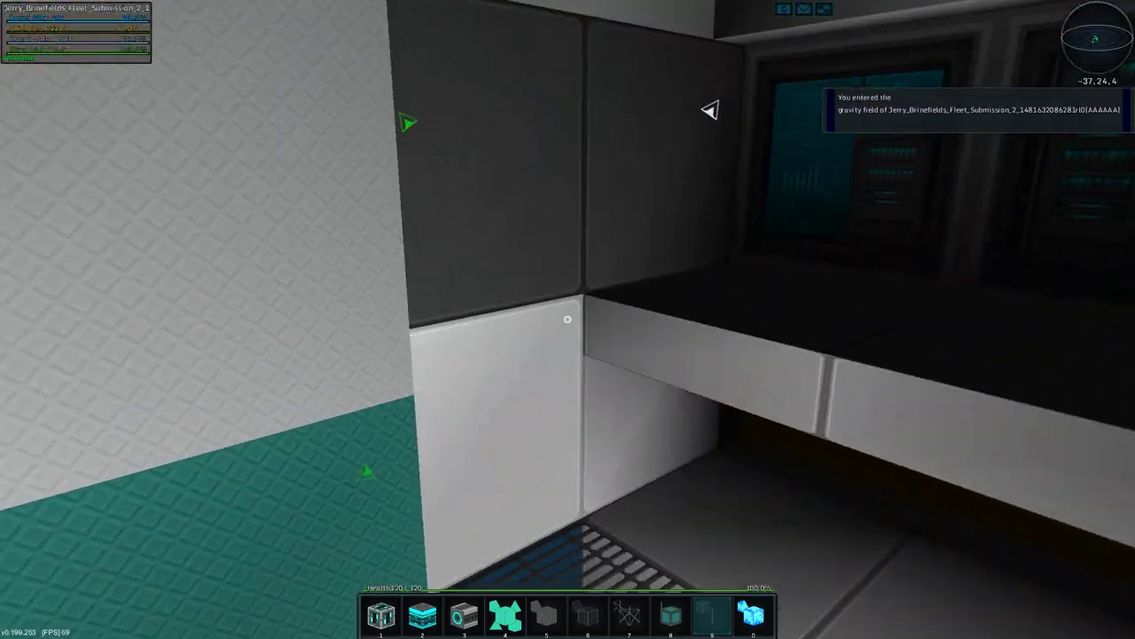
{"action": "key", "text": "w"}
{"action": "key", "text": "w"}
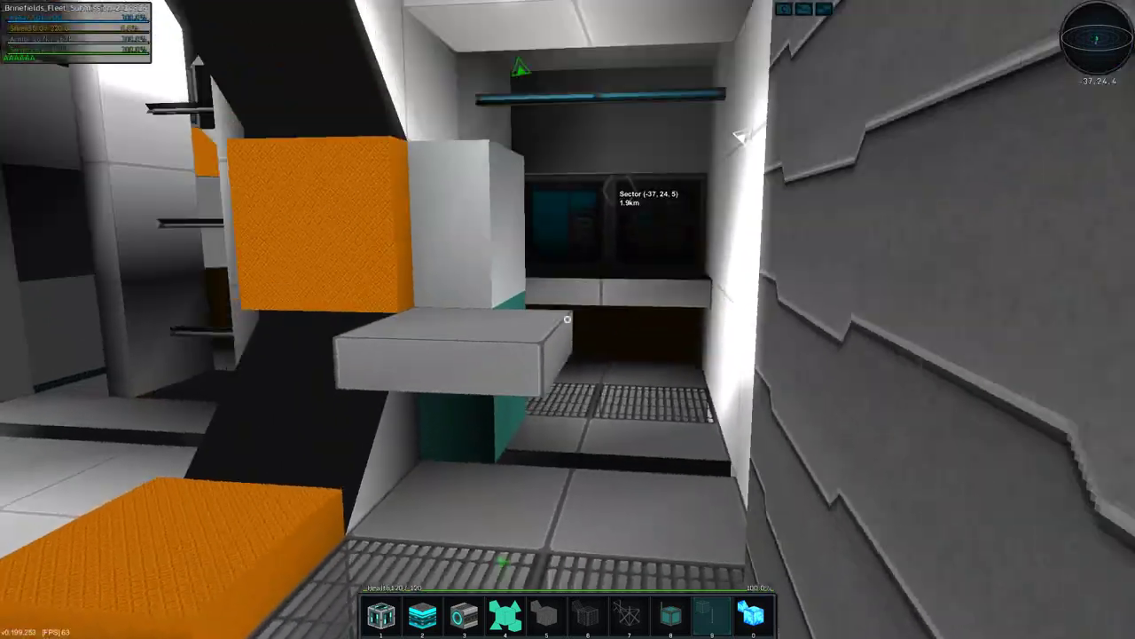
{"action": "key", "text": "w"}
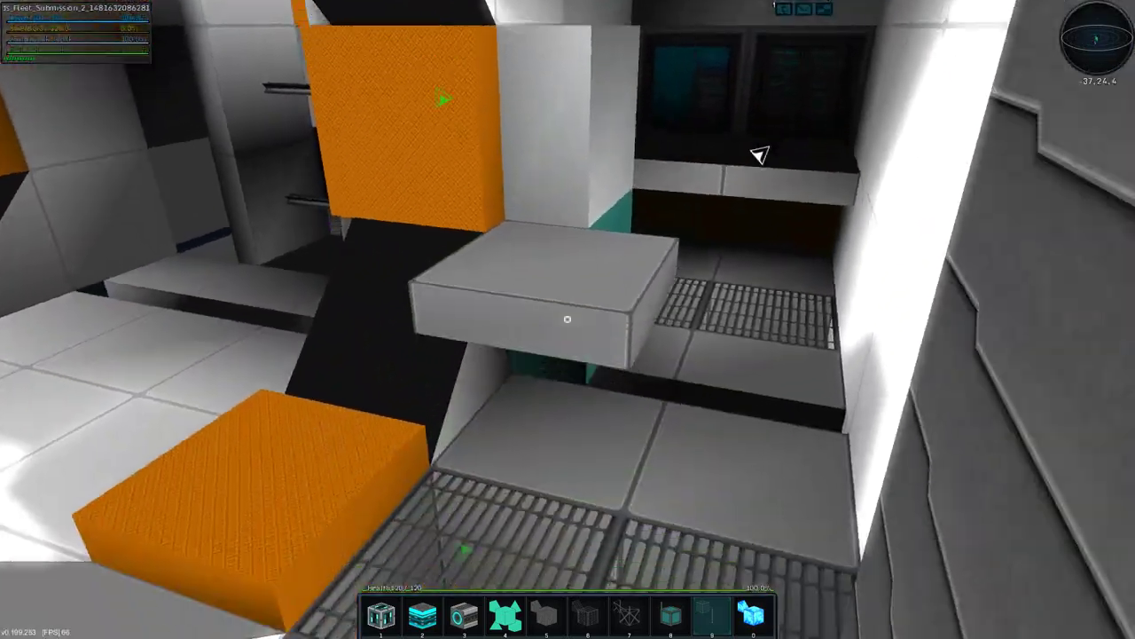
{"action": "key", "text": "w"}
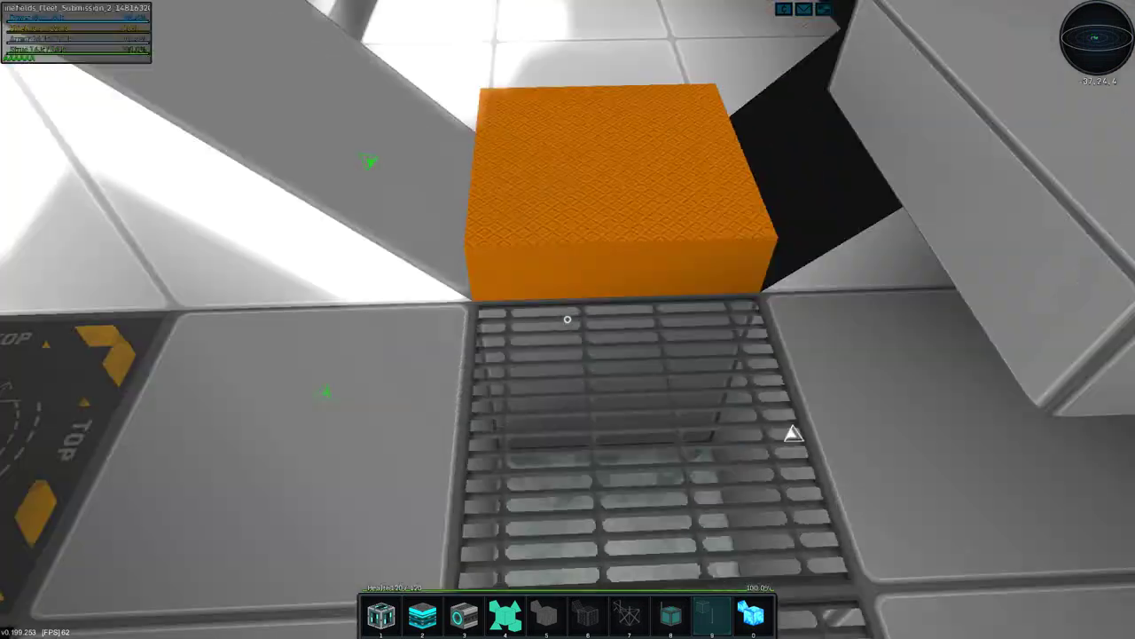
Step: Walk past the consoles, server racks and blast door to the core, then fly the ship out
{"action": "key", "text": "w"}
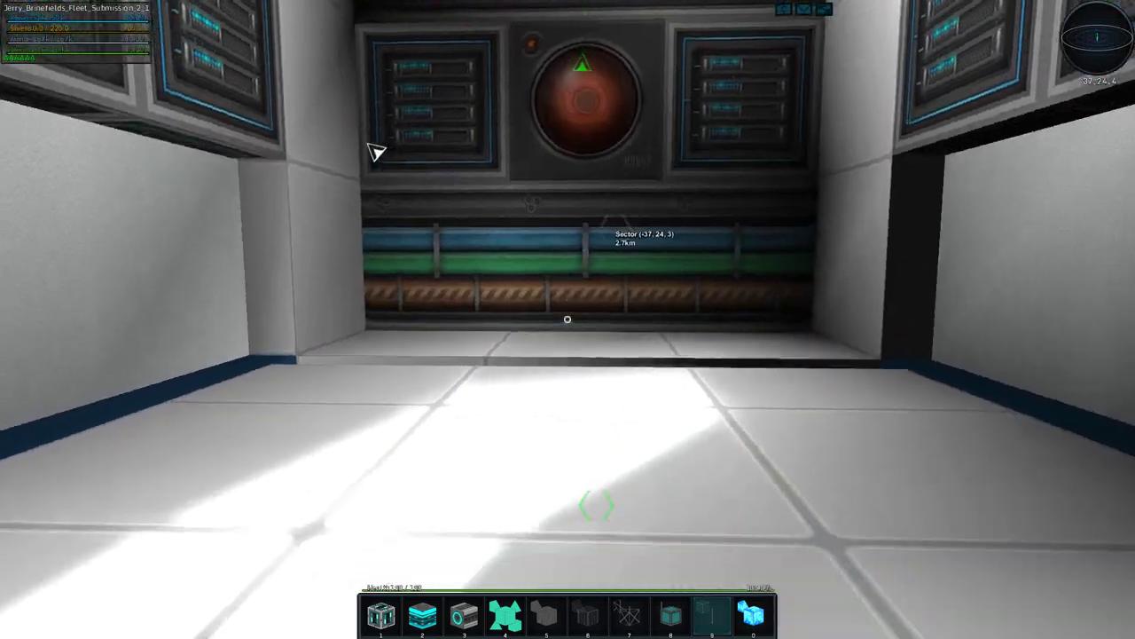
{"action": "key", "text": "w"}
{"action": "key", "text": "w"}
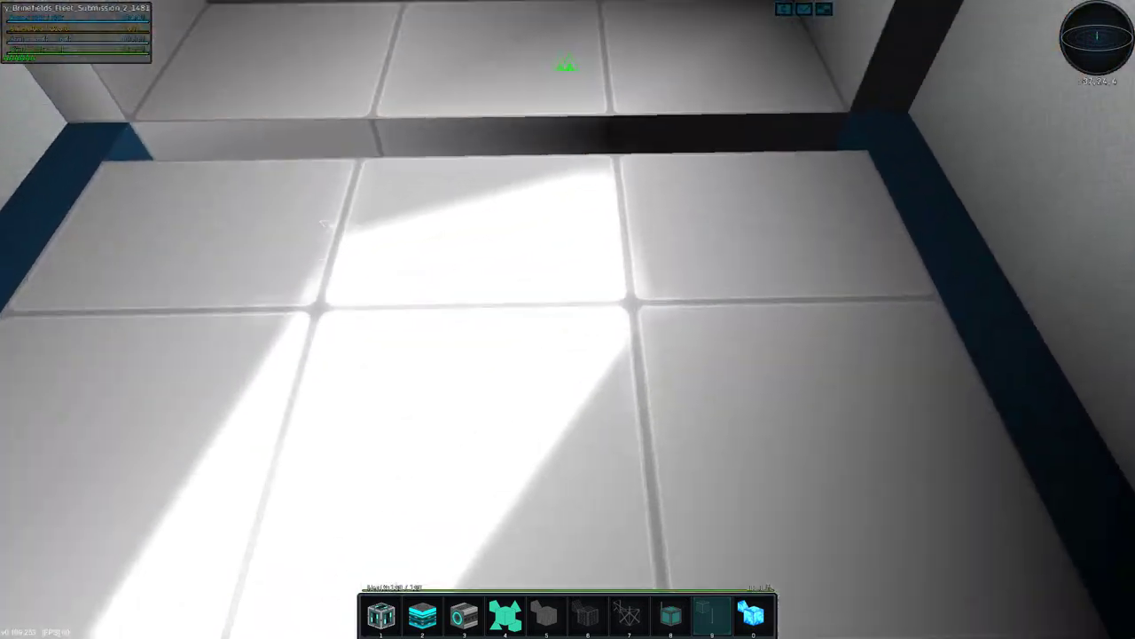
{"action": "key", "text": "w"}
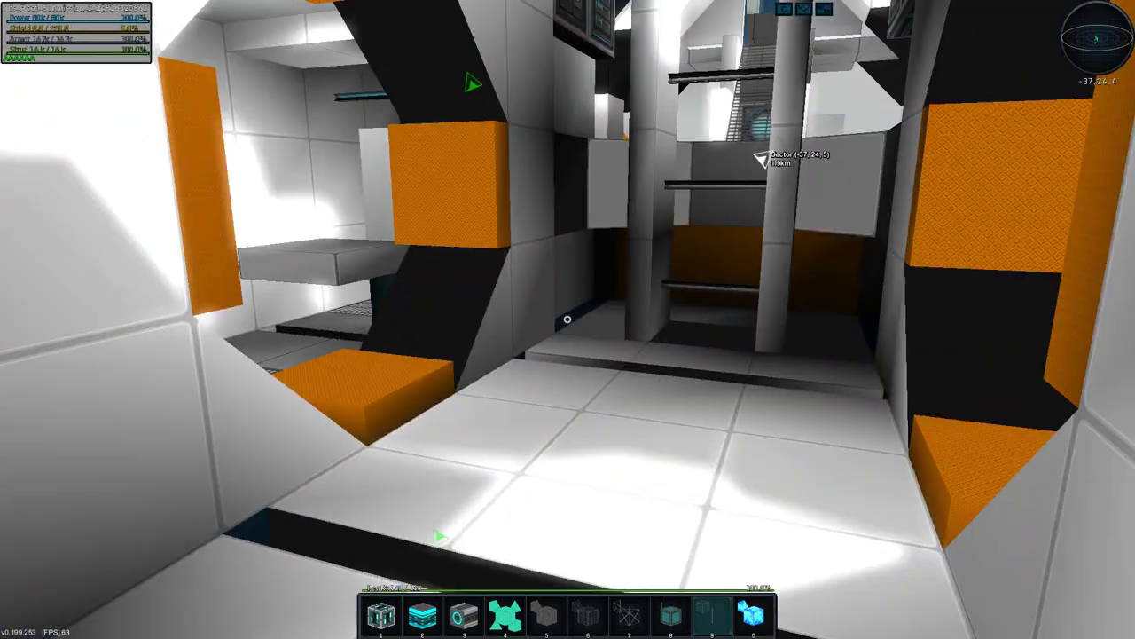
{"action": "key", "text": "w"}
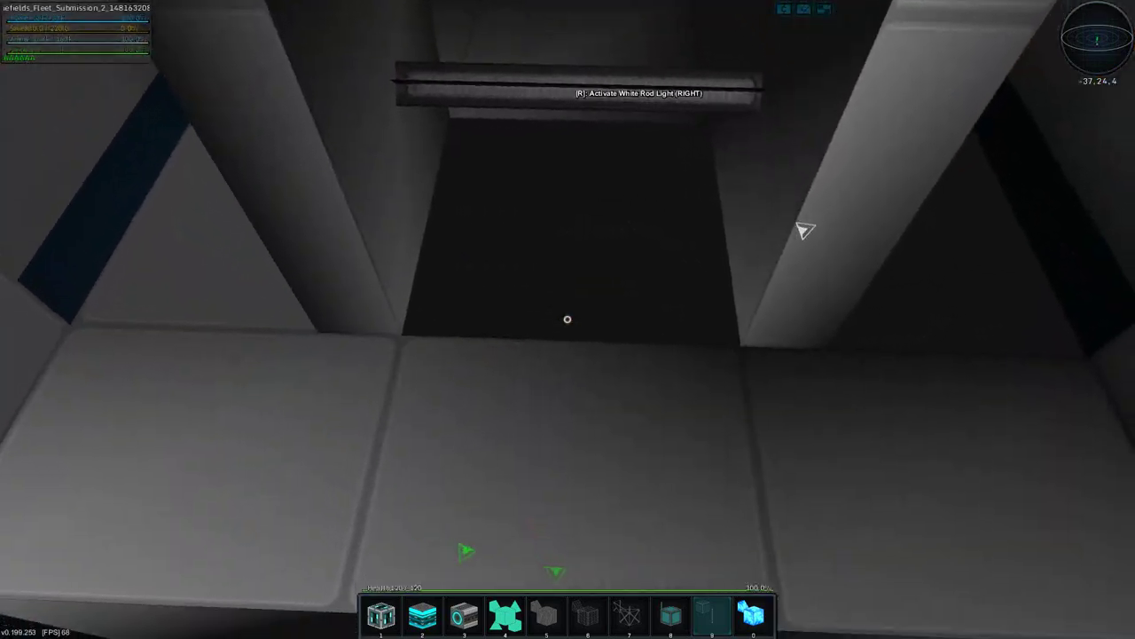
{"action": "key", "text": "w"}
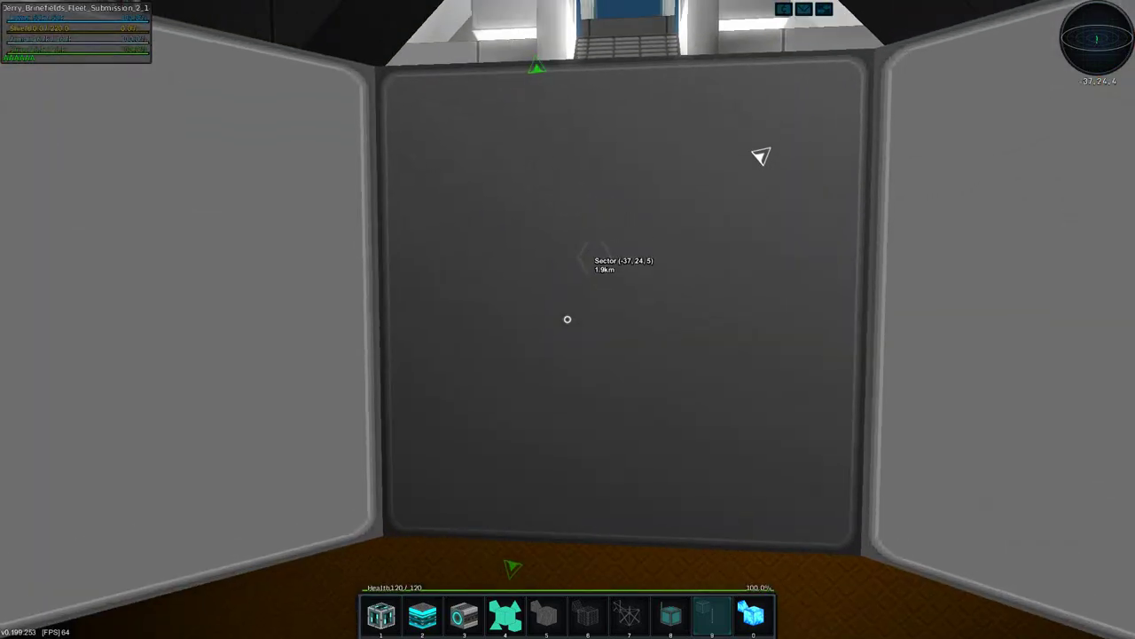
{"action": "key", "text": "w"}
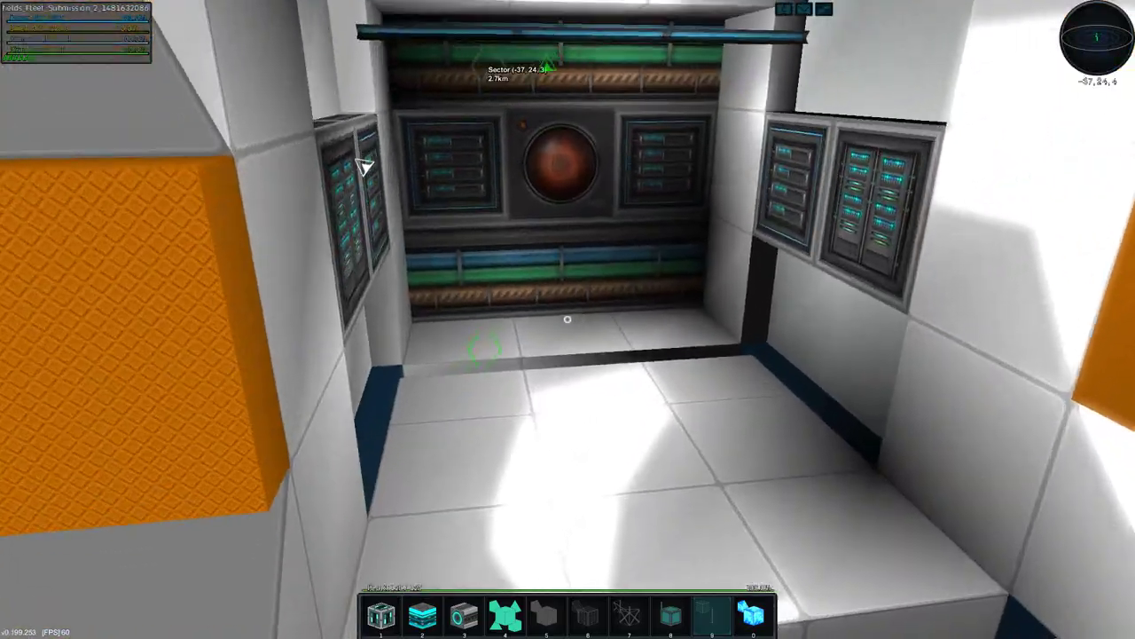
{"action": "key", "text": "w"}
{"action": "key", "text": "w"}
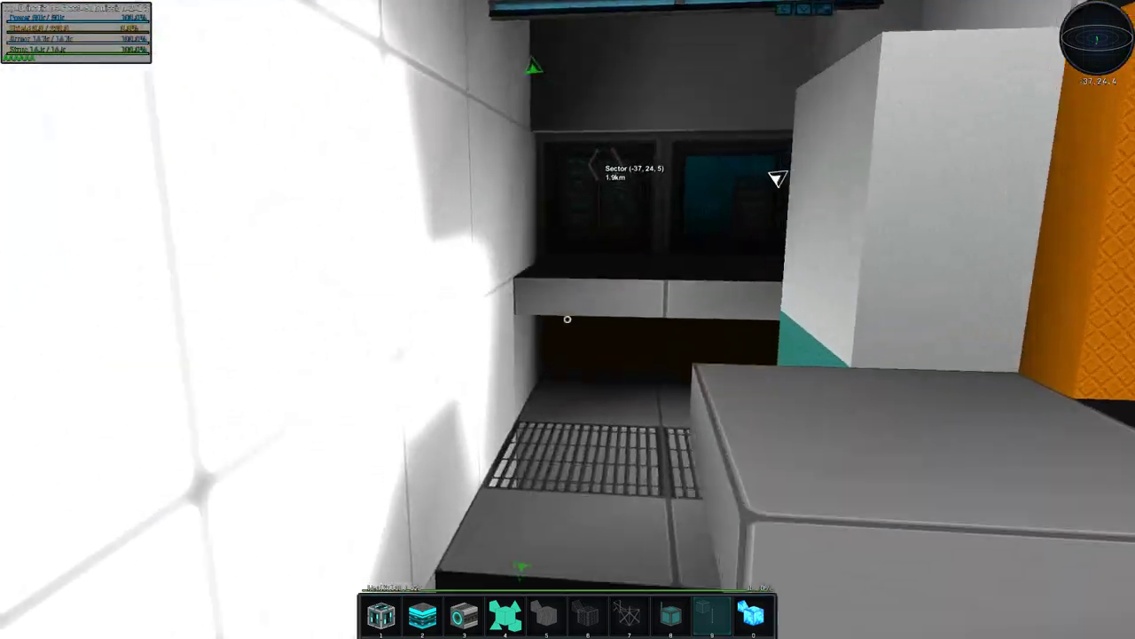
{"action": "key", "text": "w"}
{"action": "key", "text": "w"}
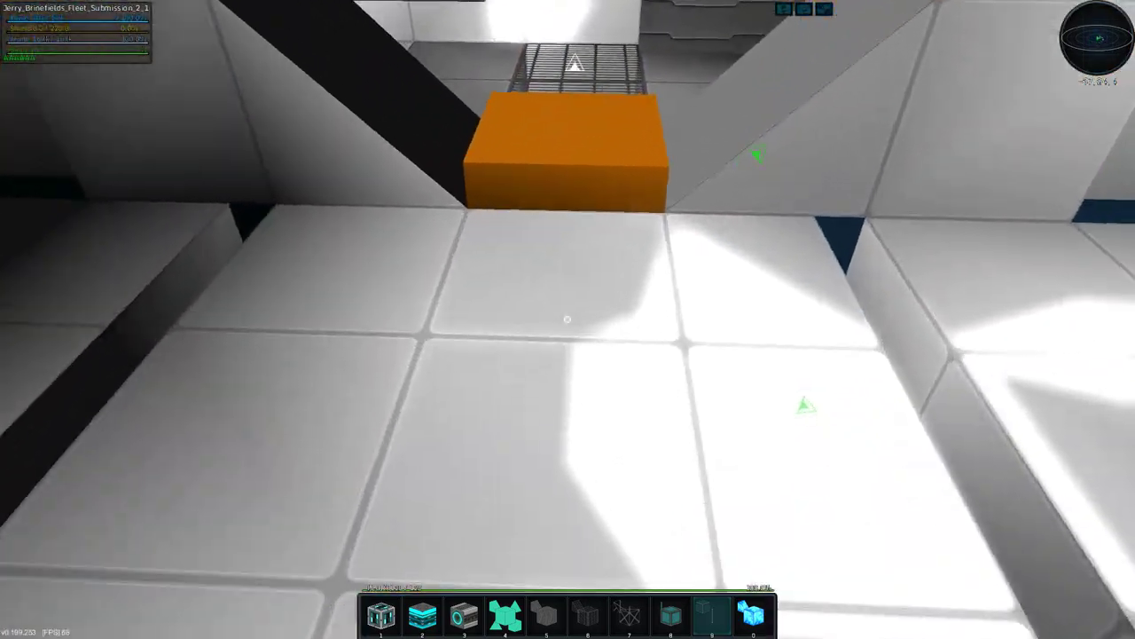
{"action": "key", "text": "w"}
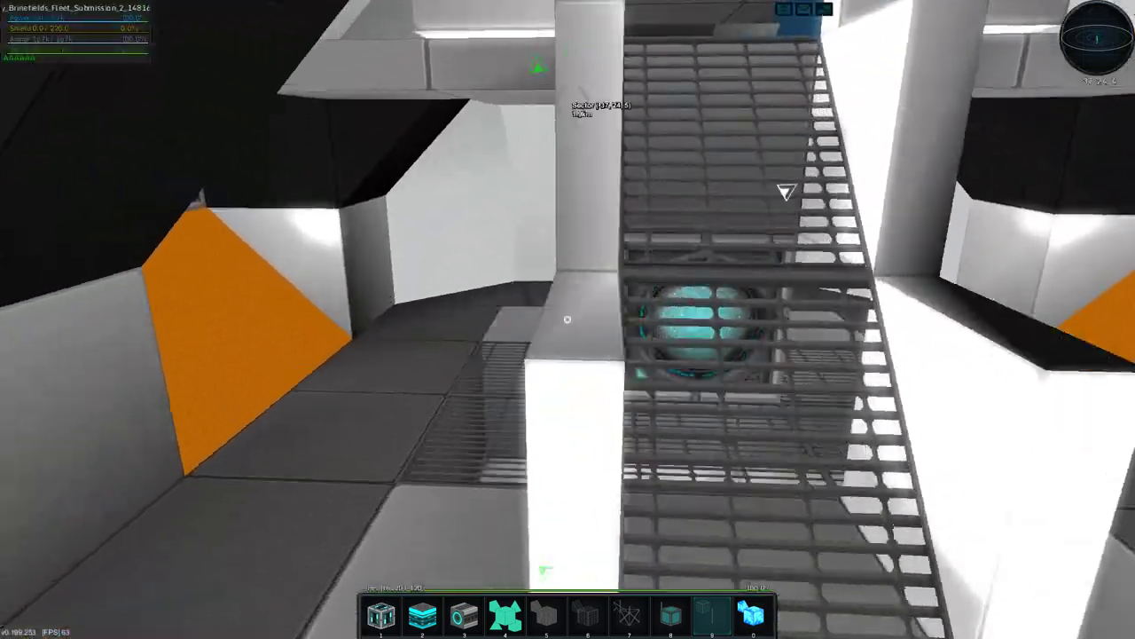
{"action": "key", "text": "r"}
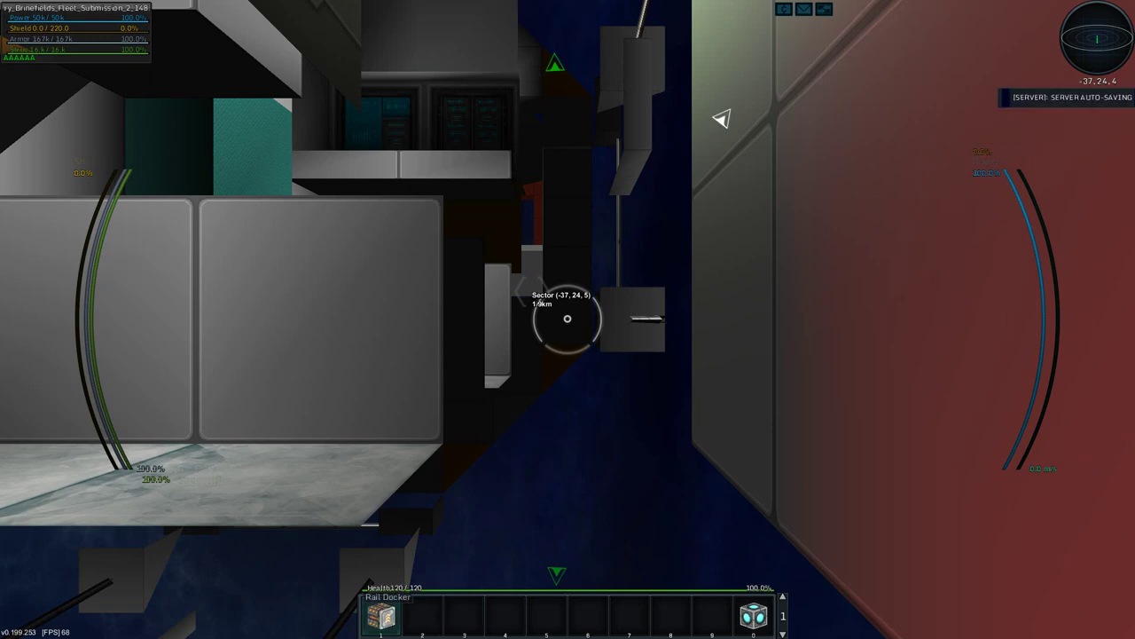
{"action": "key", "text": "w"}
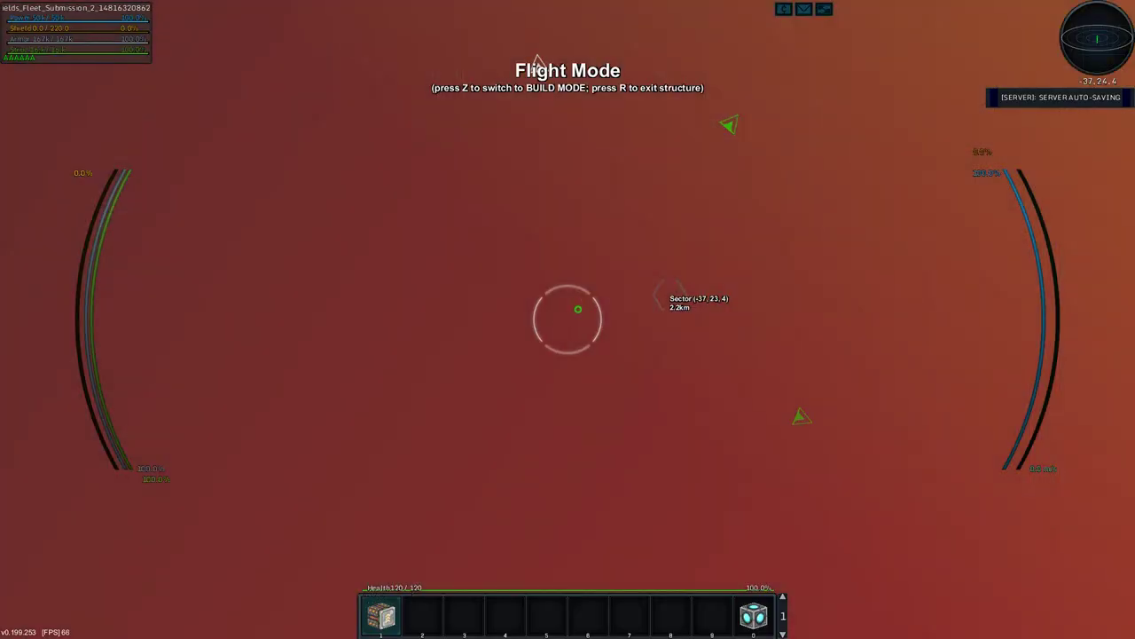
Step: Switch between build view and flight, flying briefly away from the station and re-boarding
{"action": "key", "text": "z"}
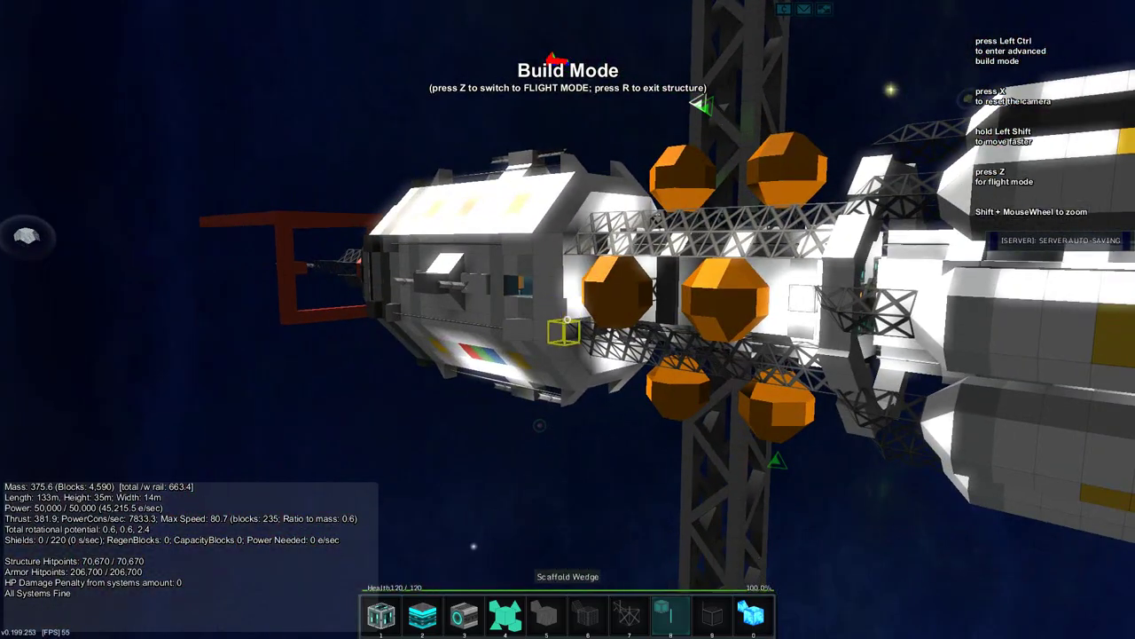
{"action": "key", "text": "z"}
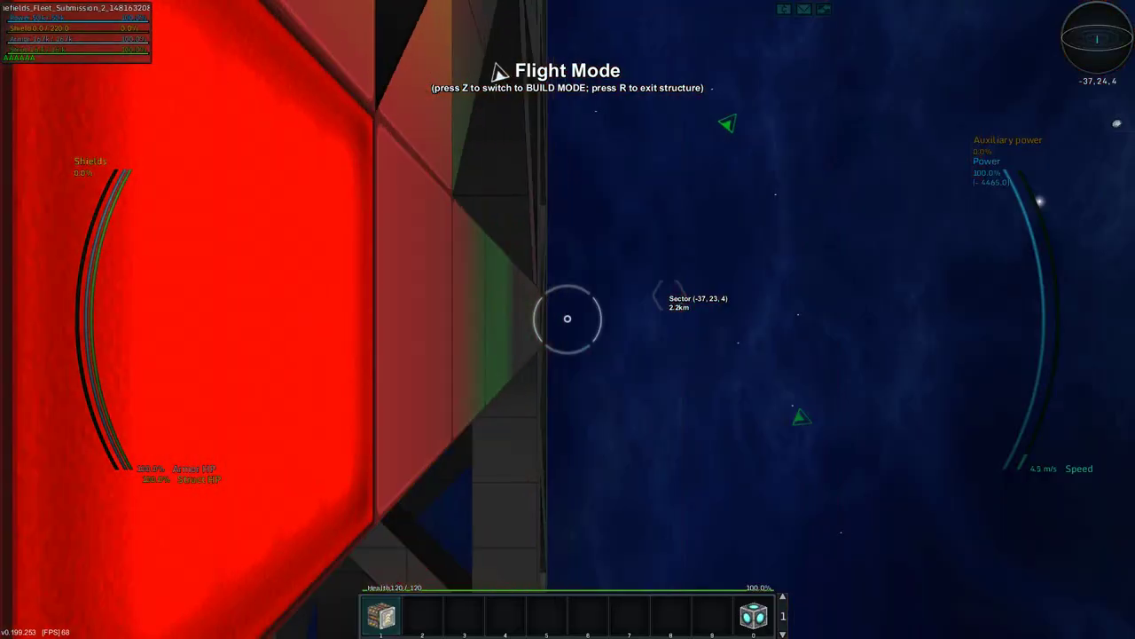
{"action": "key", "text": "w"}
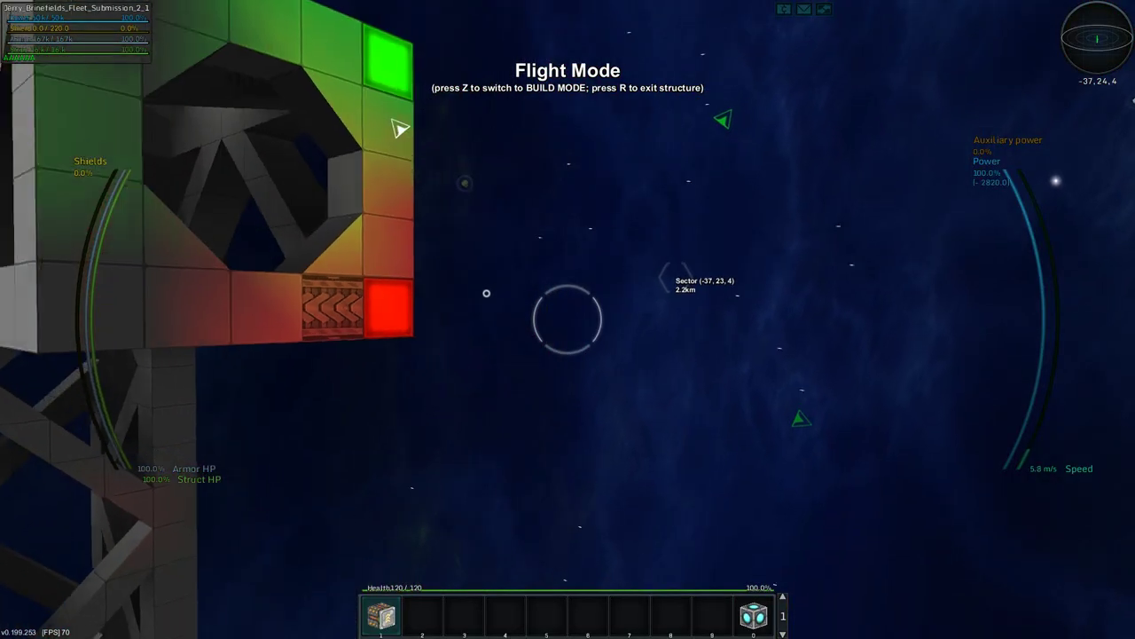
{"action": "key", "text": "z"}
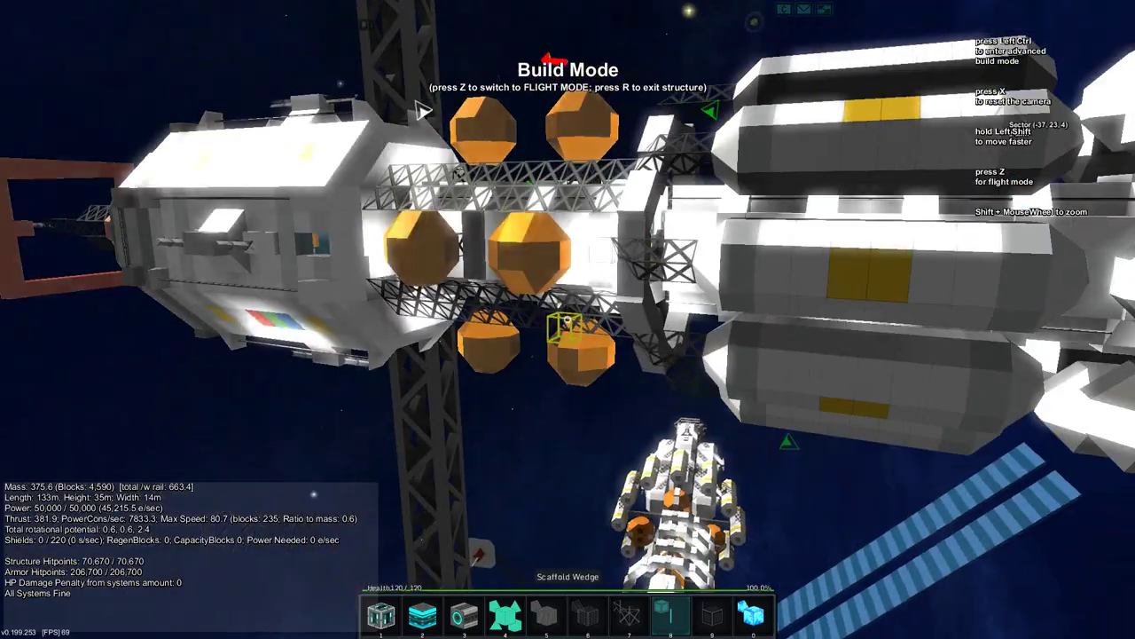
{"action": "key", "text": "a"}
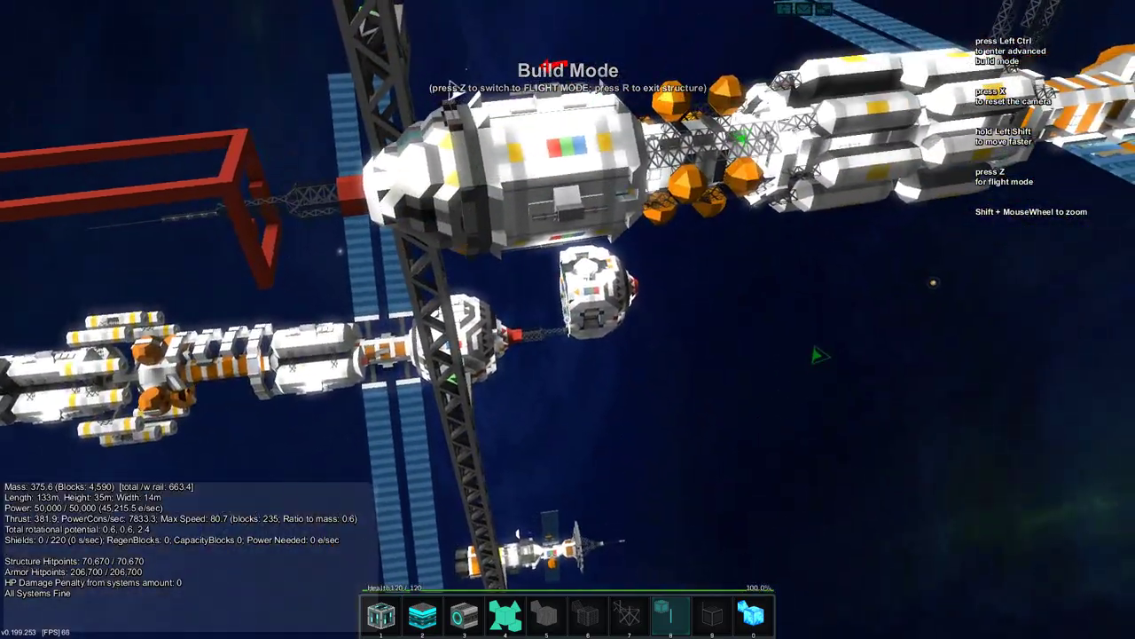
{"action": "key", "text": "z"}
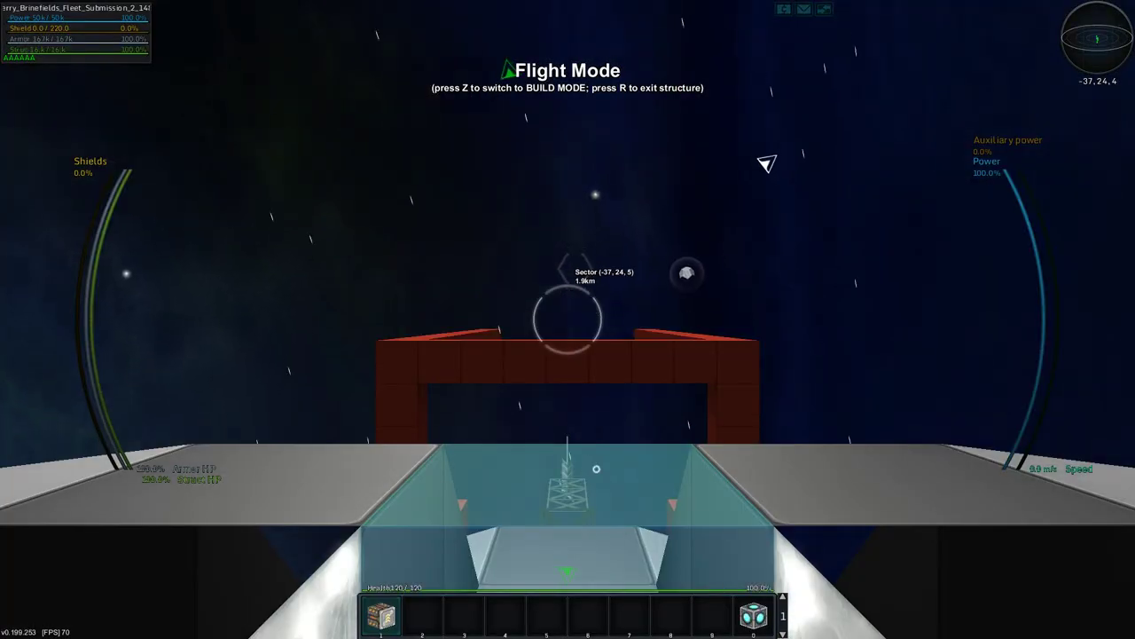
{"action": "key", "text": "r"}
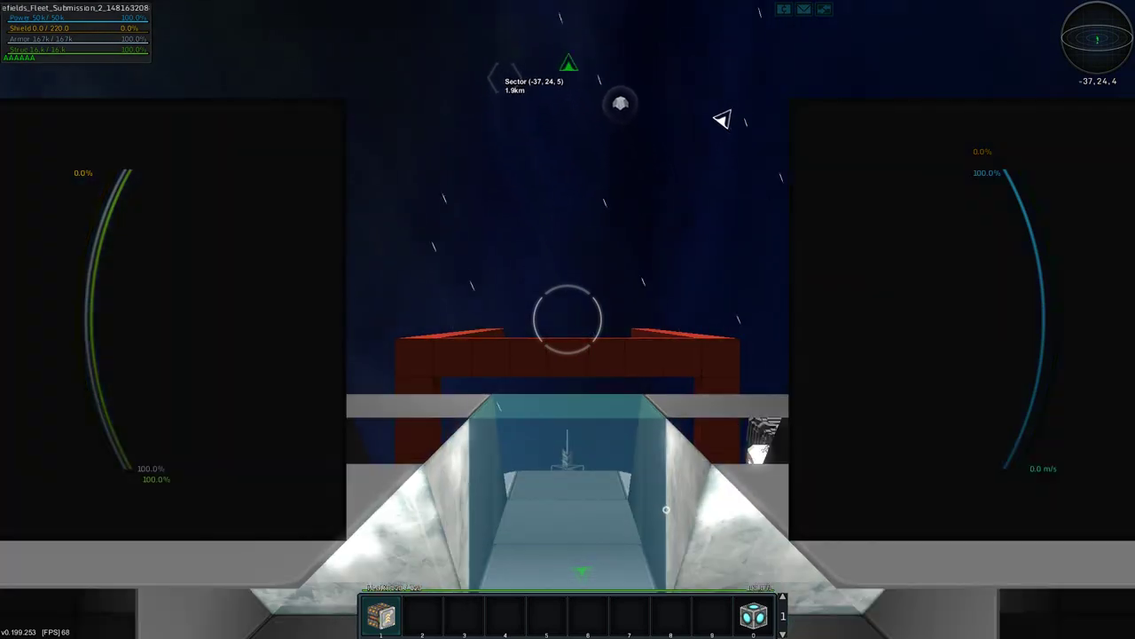
{"action": "key", "text": "r"}
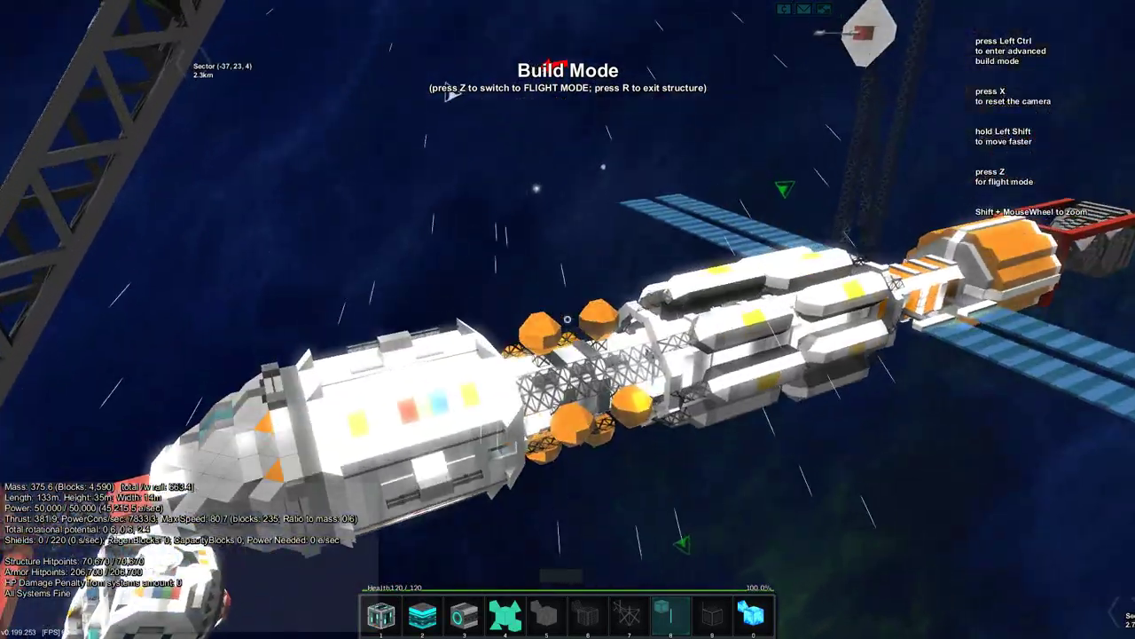
{"action": "key", "text": "z"}
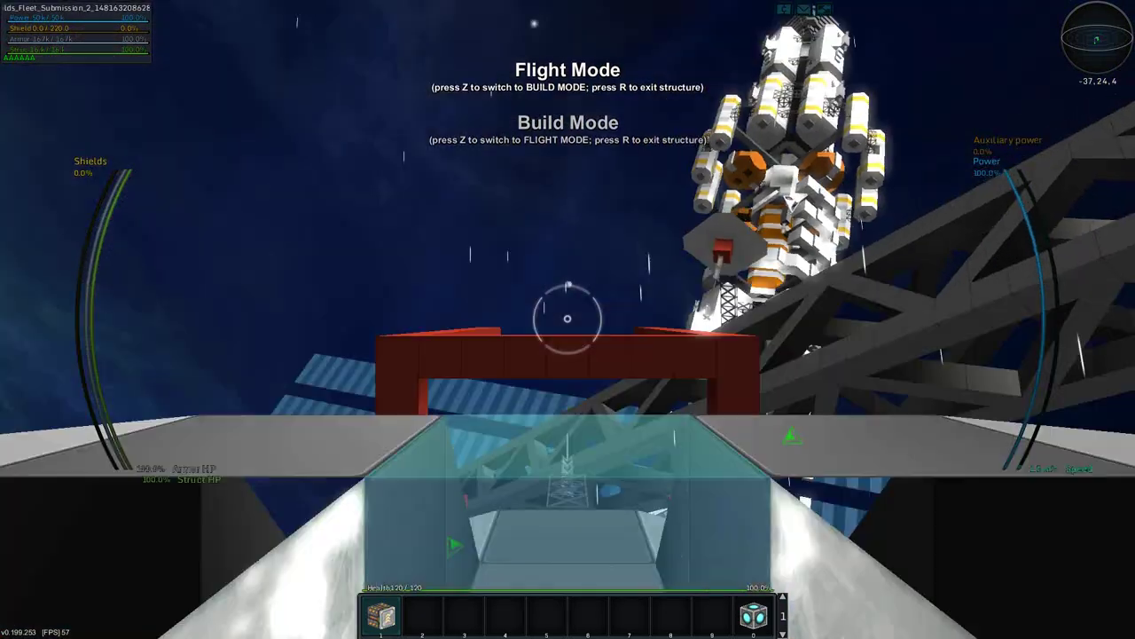
Step: Fly past the truss toward the tall station, rolling with Q, then return to exterior view
{"action": "key", "text": "w"}
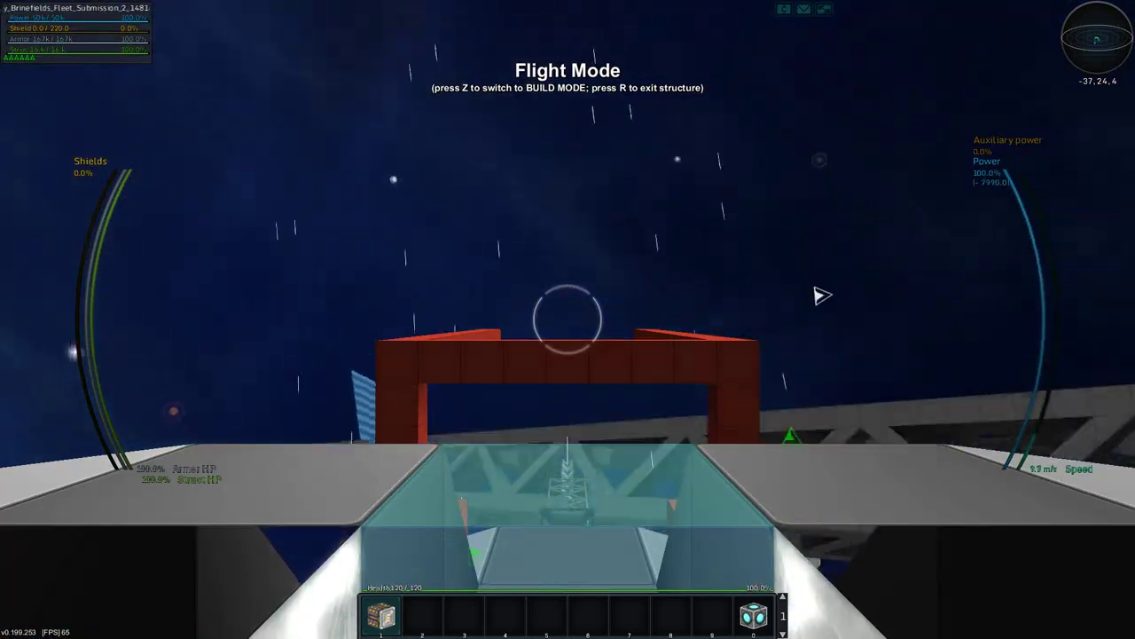
{"action": "key", "text": "w"}
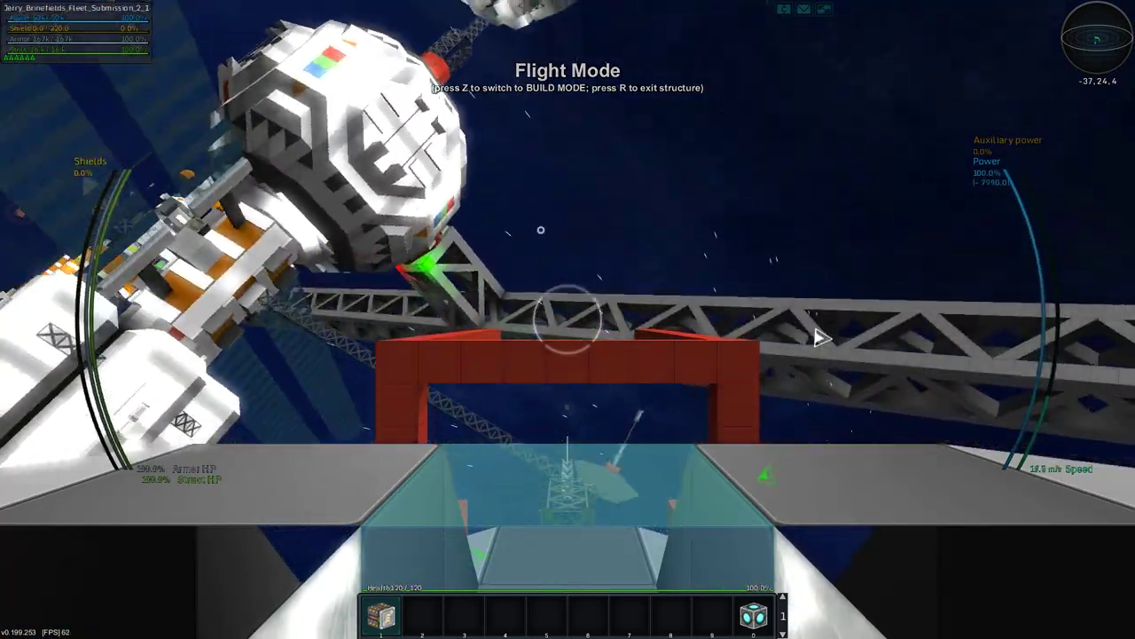
{"action": "key", "text": "w"}
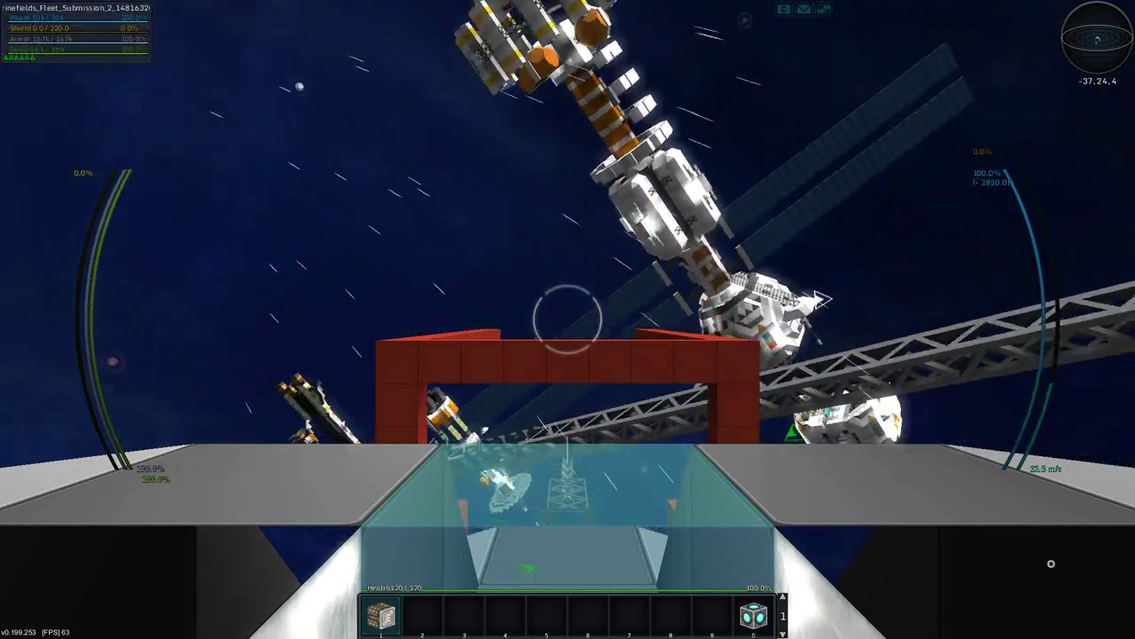
{"action": "key", "text": "q"}
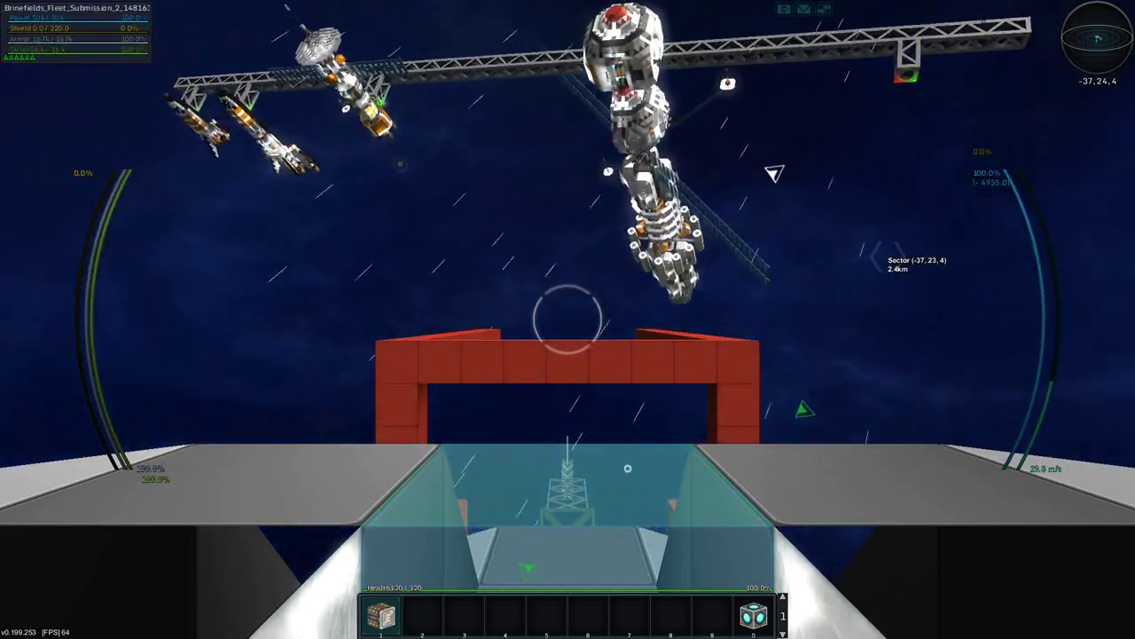
{"action": "key", "text": "q"}
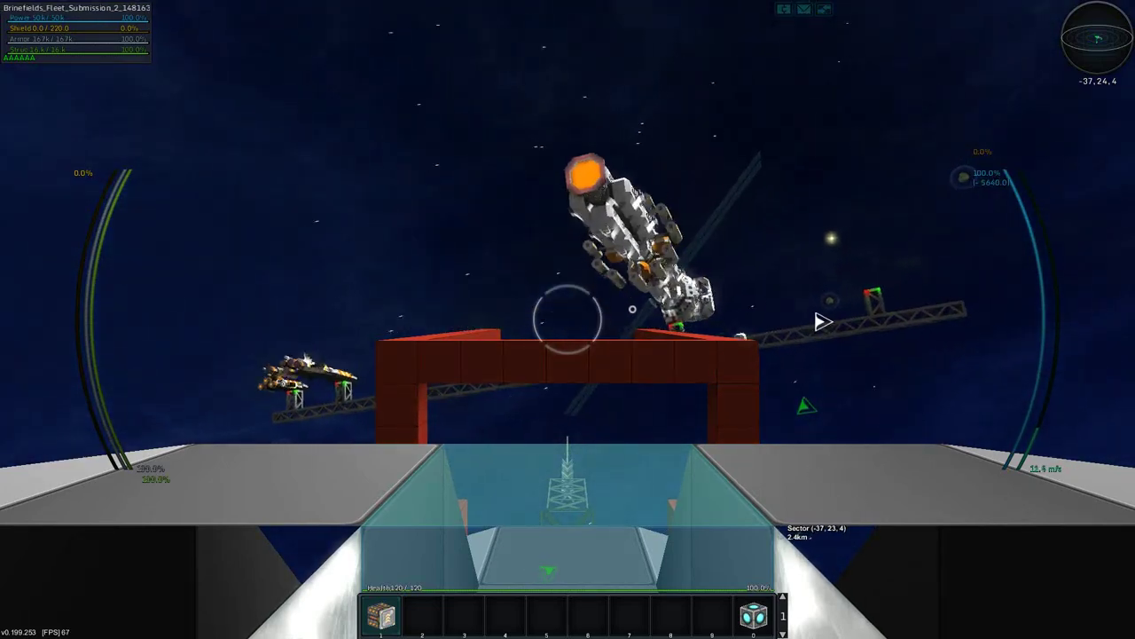
{"action": "scroll", "coordinate": [567, 319], "scroll_direction": "down", "scroll_amount": 3}
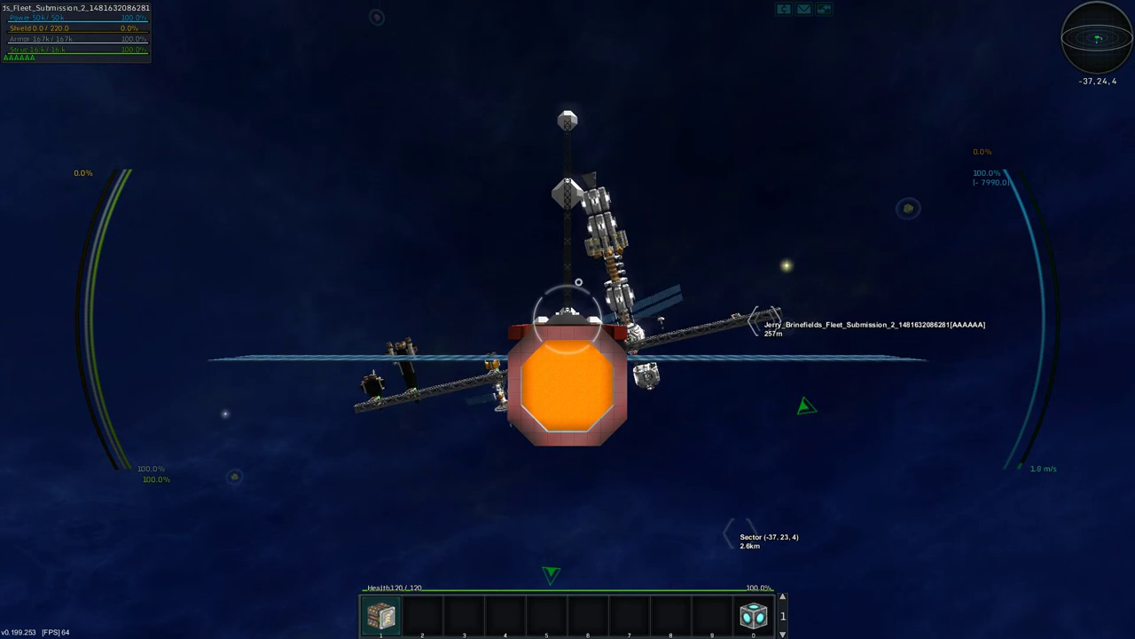
{"action": "key", "text": "z"}
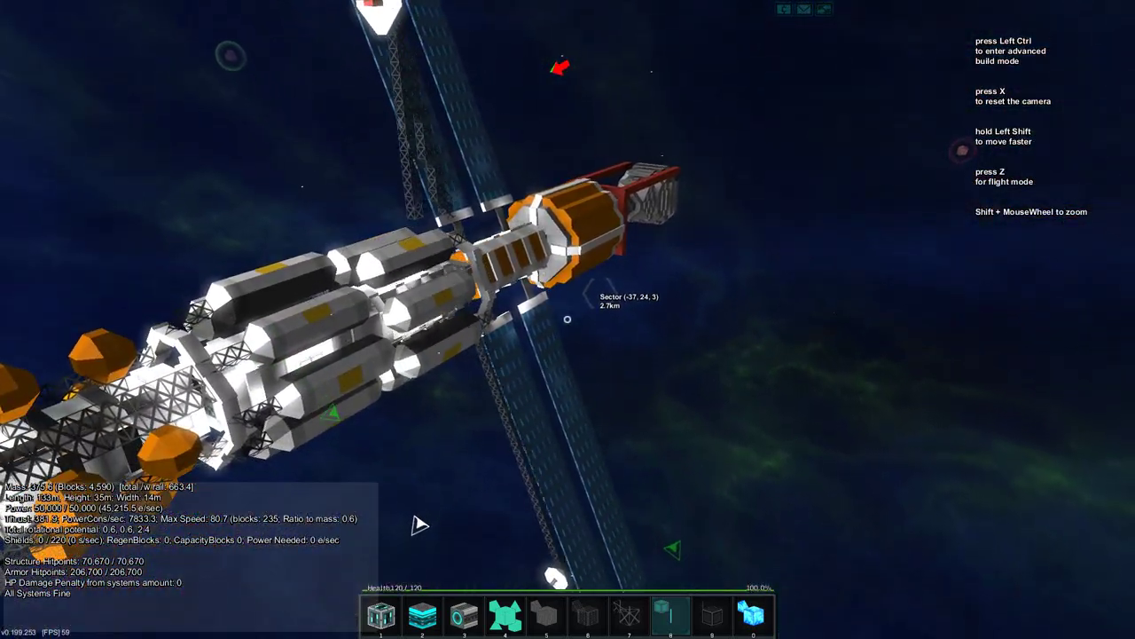
Step: Toggle into flight mode and back, then close the faction list and hide the HUD
{"action": "key", "text": "z"}
{"action": "key", "text": "z"}
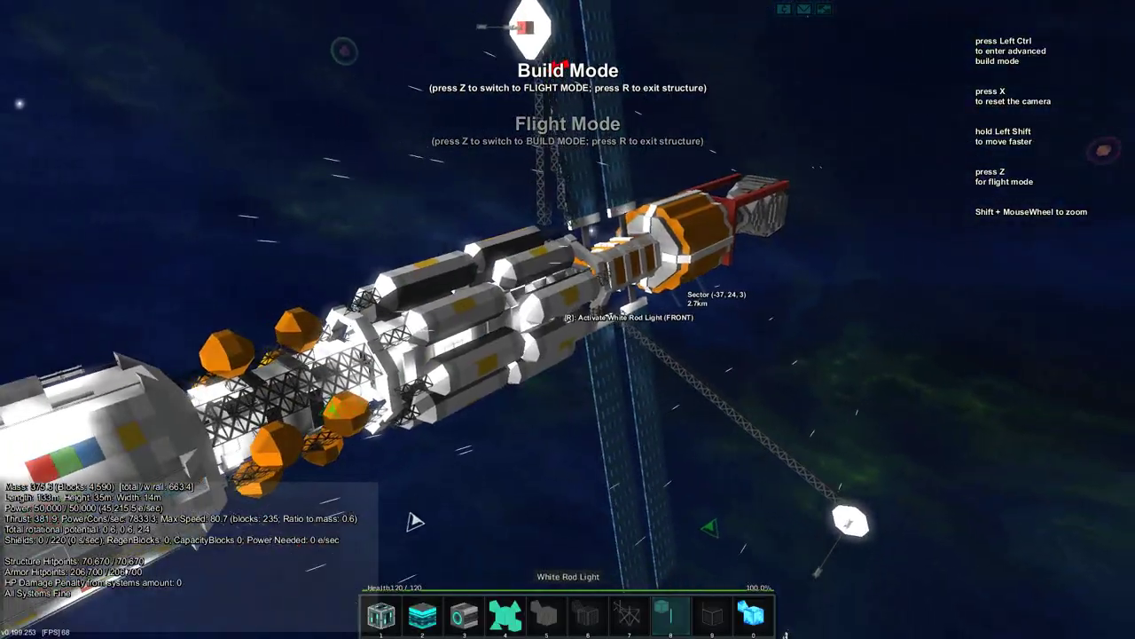
{"action": "key", "text": "F1"}
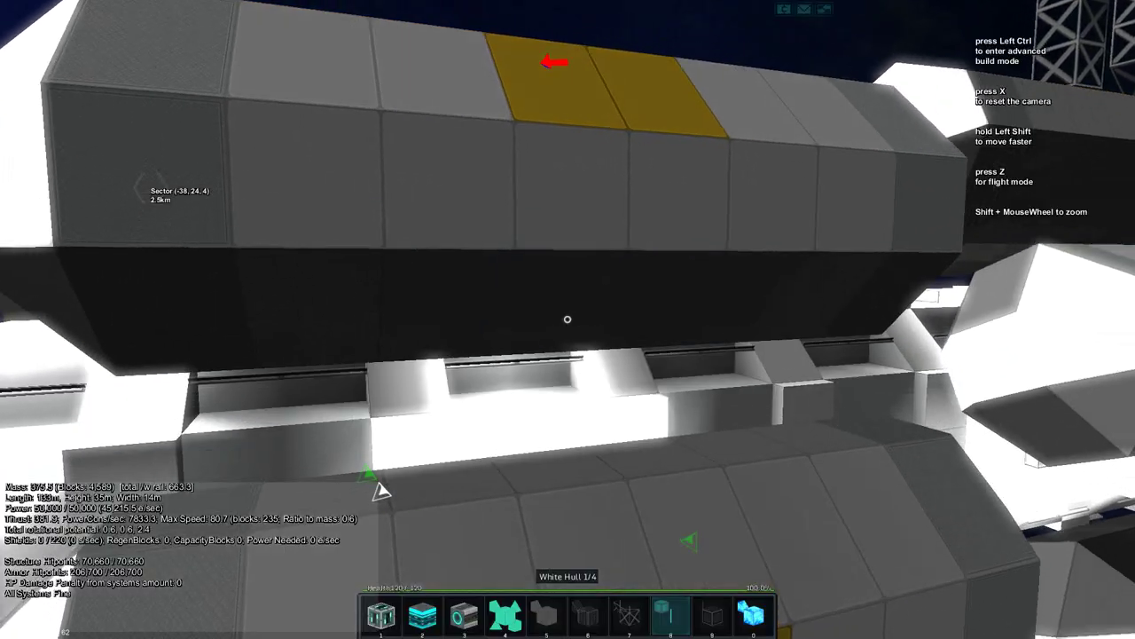
Step: Fly the build camera through the orange-and-grey structure and the ship's interior
{"action": "key", "text": "s"}
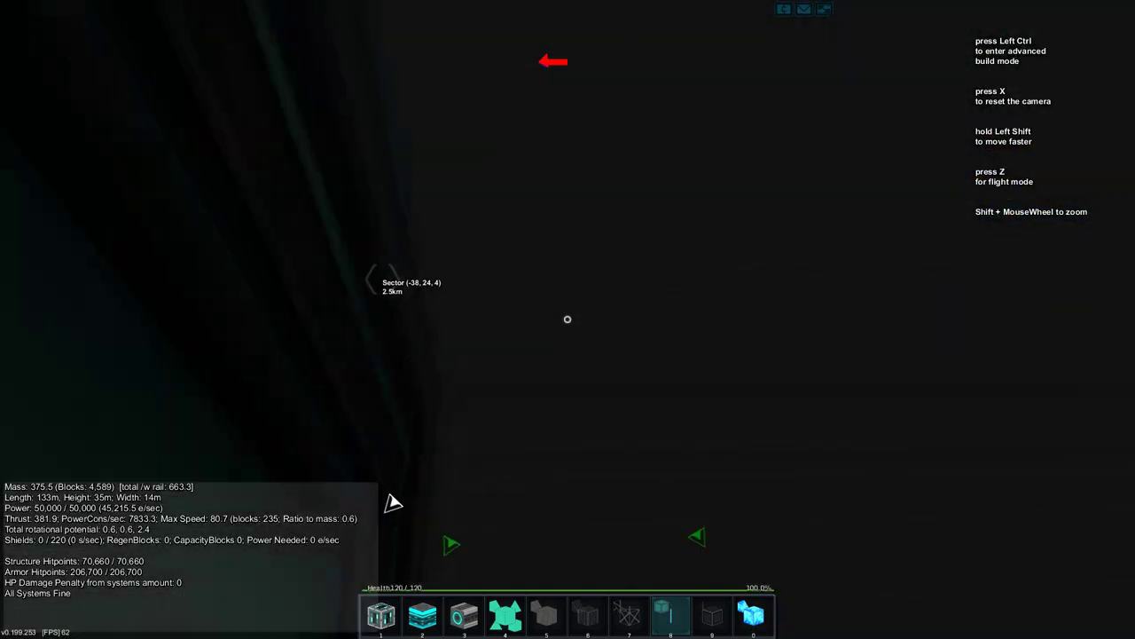
{"action": "key", "text": "w"}
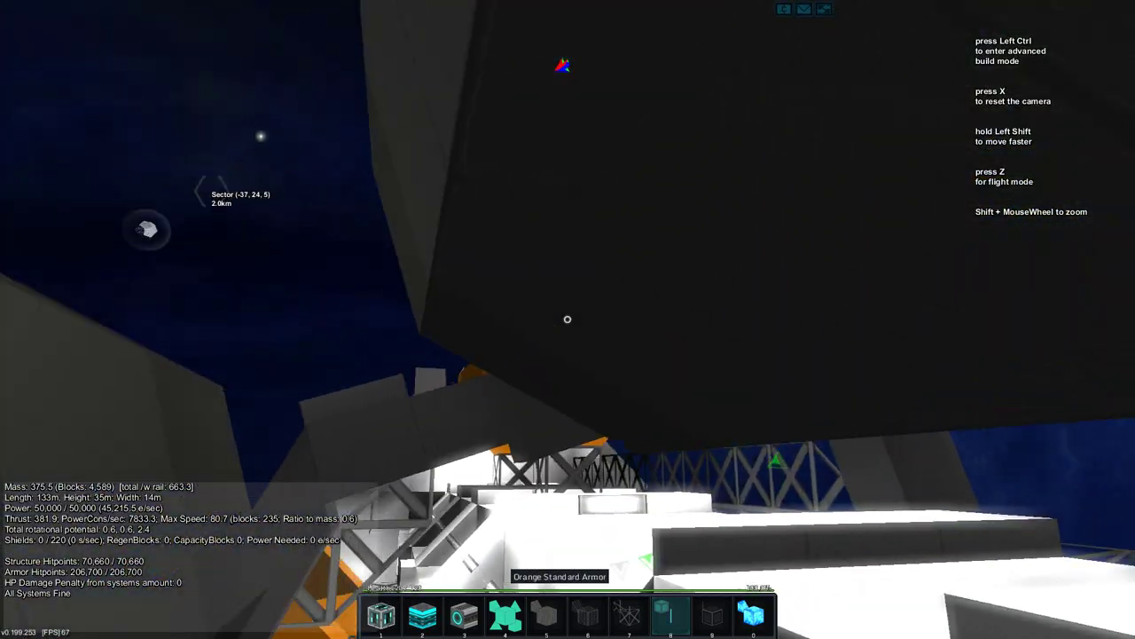
{"action": "key", "text": "w"}
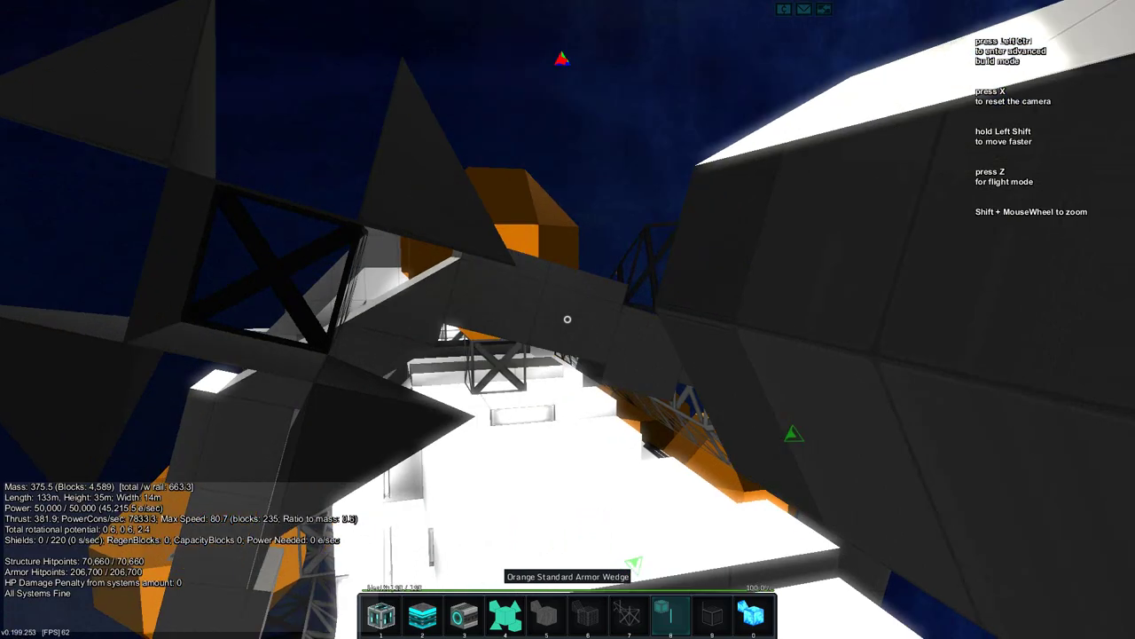
{"action": "key", "text": "s"}
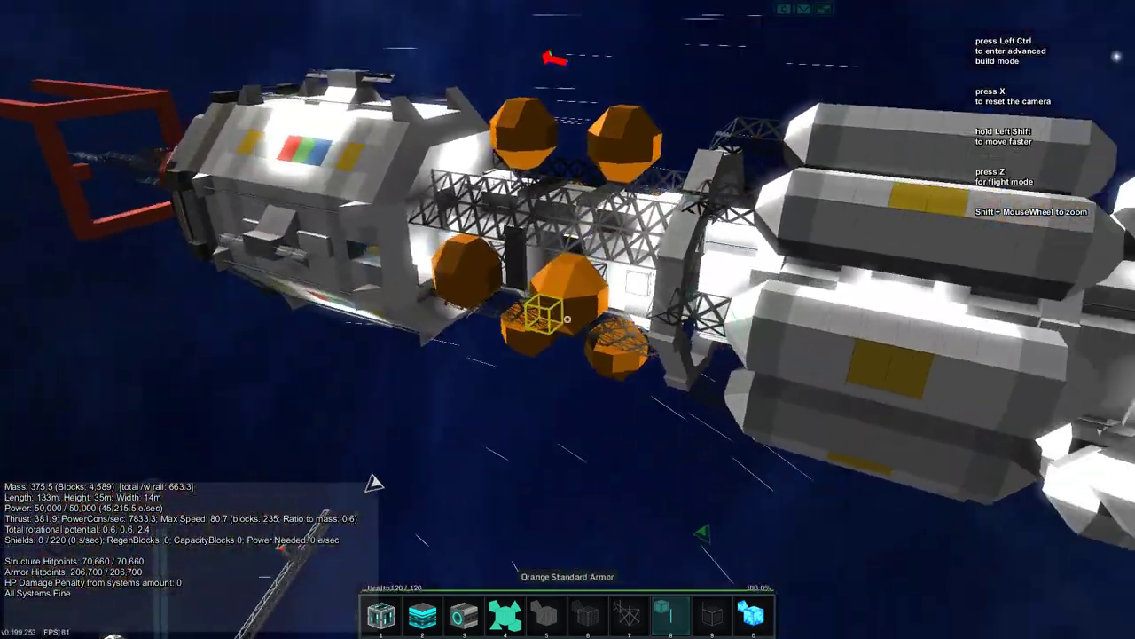
{"action": "key", "text": "a"}
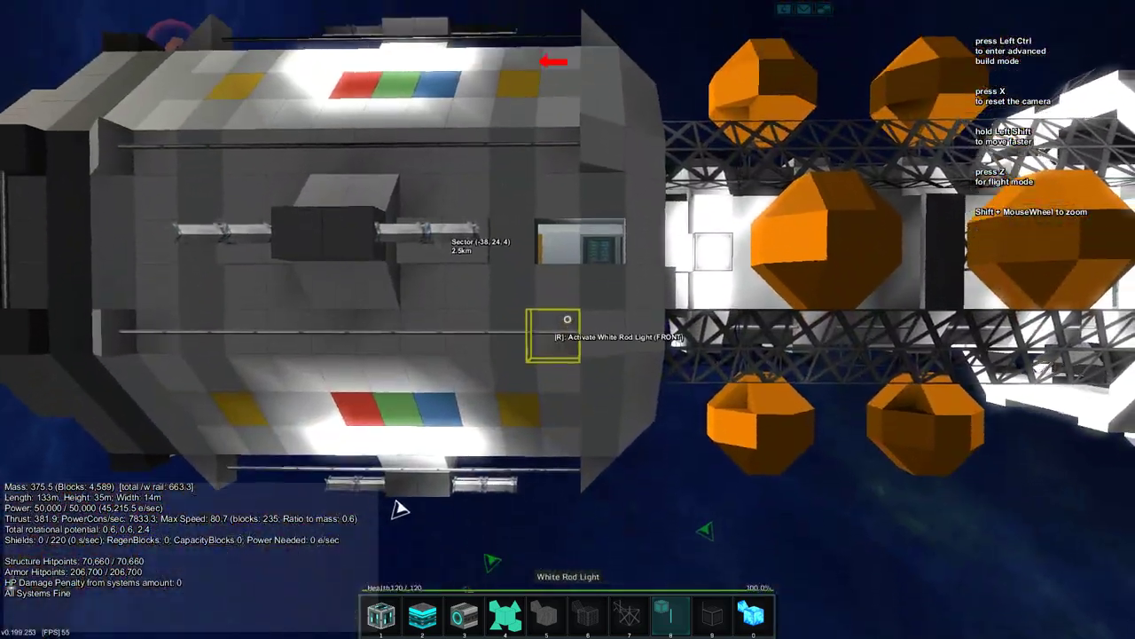
{"action": "key", "text": "w"}
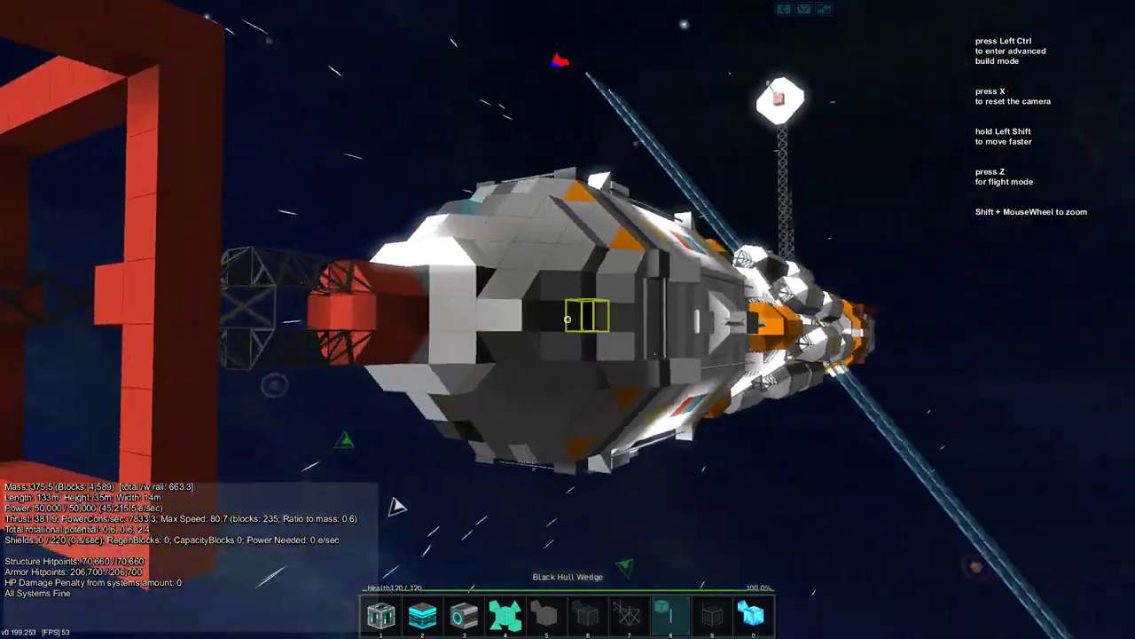
{"action": "key", "text": "w"}
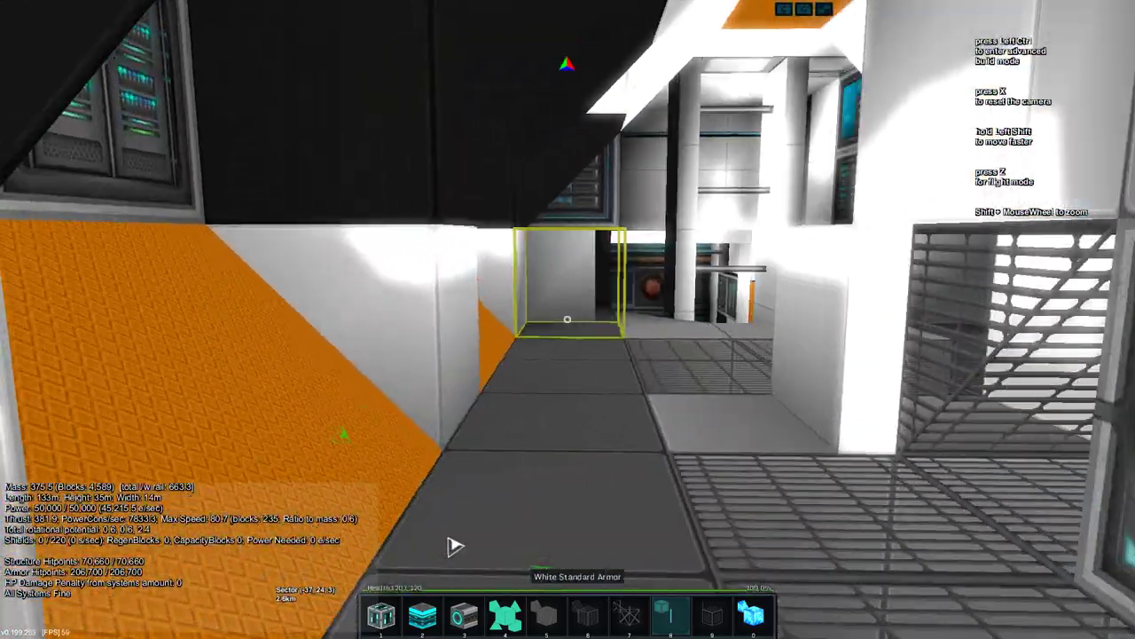
Step: Briefly check the ship's weapons setup, then pull back for a side view
{"action": "key", "text": "x"}
{"action": "key", "text": "k"}
{"action": "key", "text": "k"}
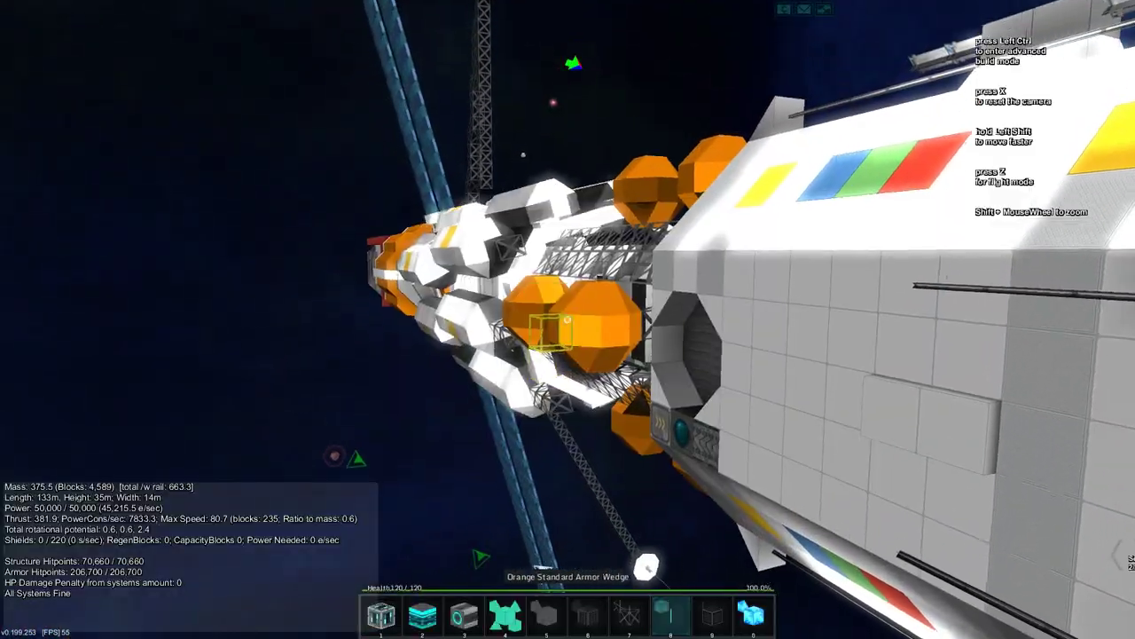
{"action": "key", "text": "s"}
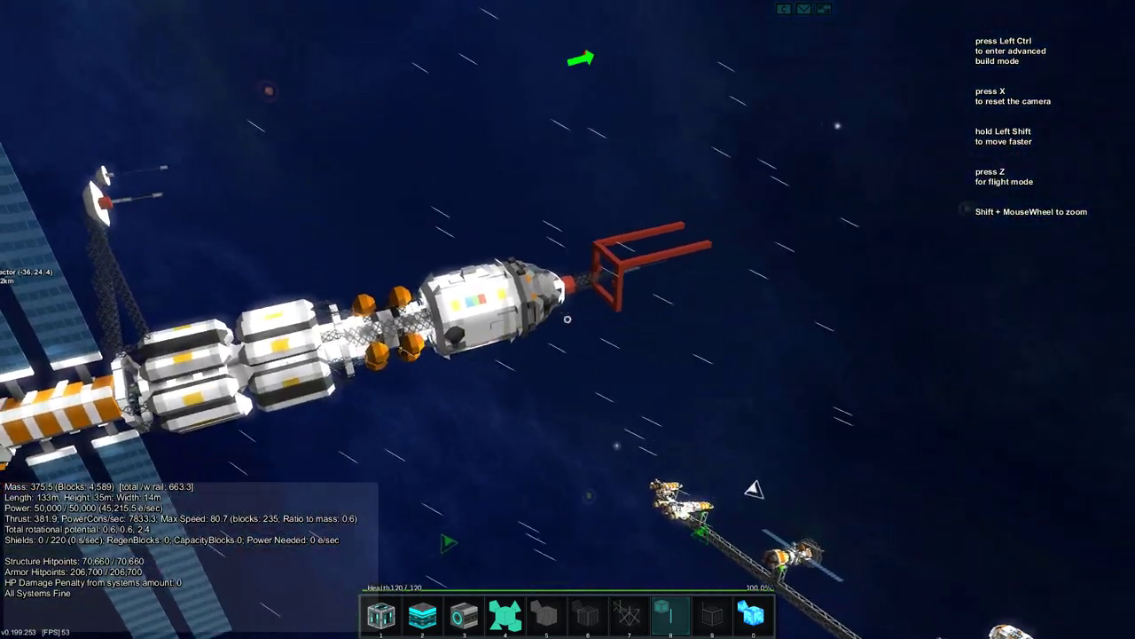
Step: Take the controls, exit as an astronaut, and bring up the navigation options
{"action": "key", "text": "z"}
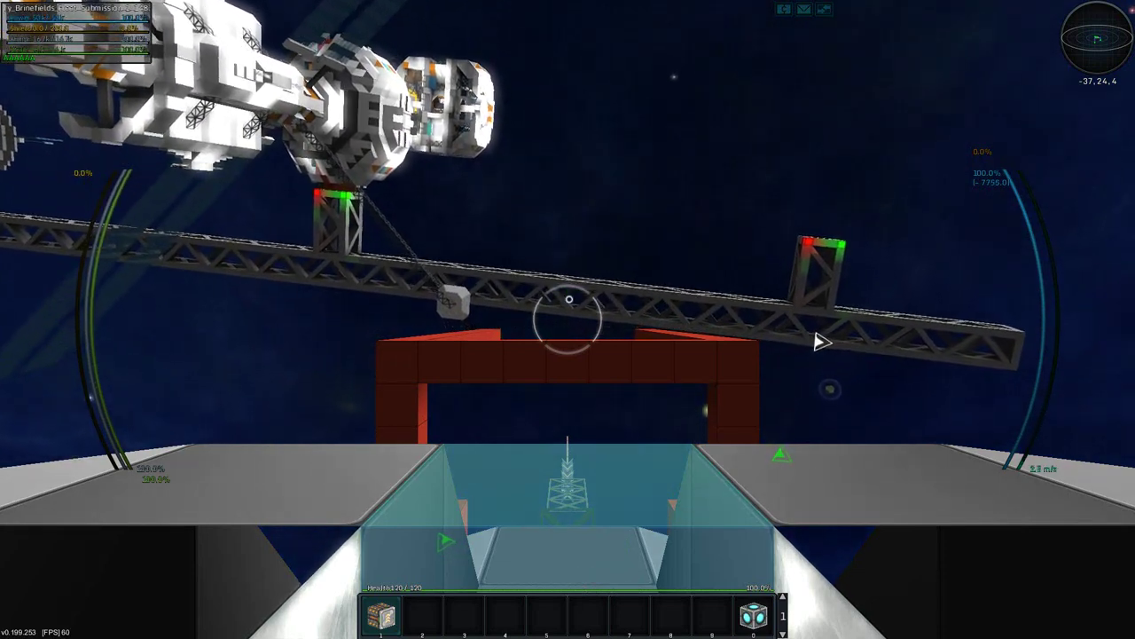
{"action": "key", "text": "r"}
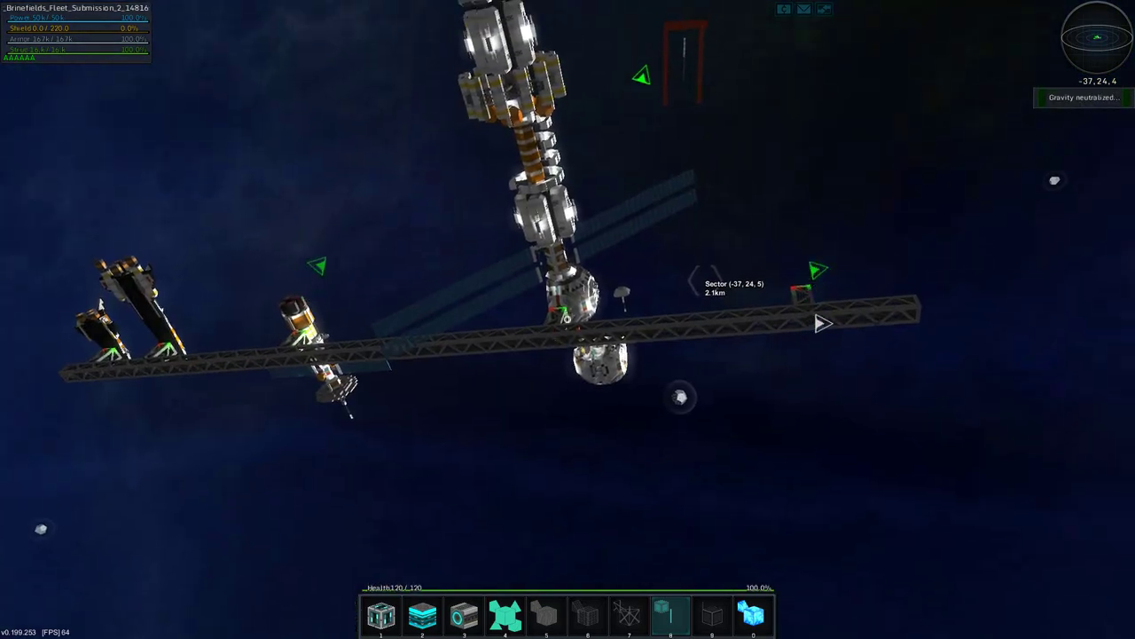
{"action": "key", "text": "t"}
{"action": "key", "text": "n"}
{"action": "key", "text": "b"}
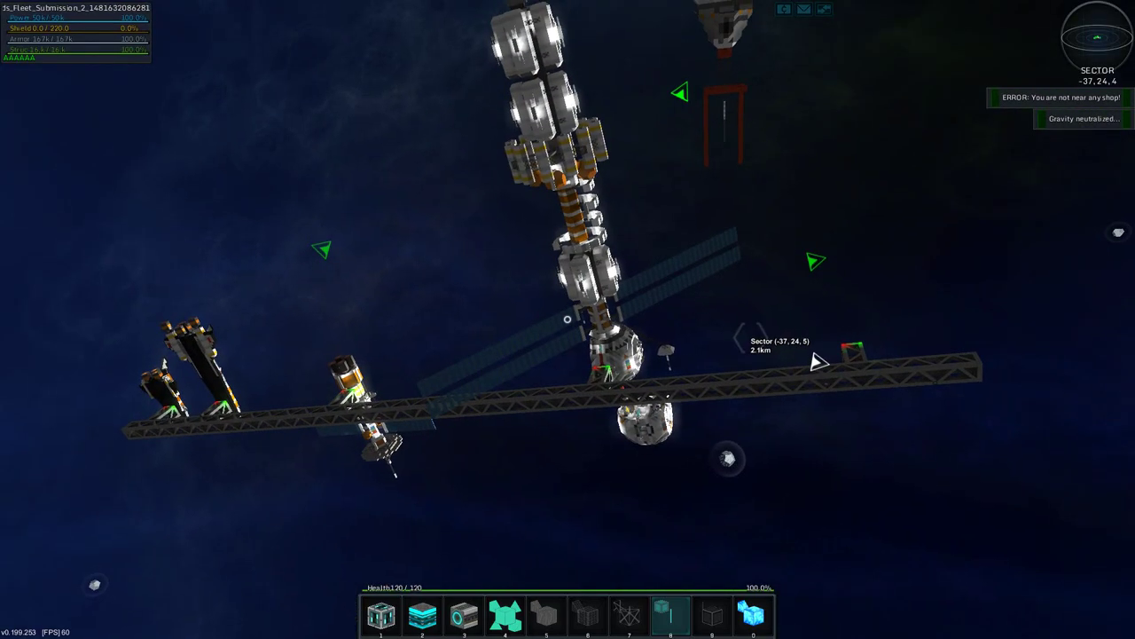
{"action": "key", "text": "m"}
{"action": "key", "text": "n"}
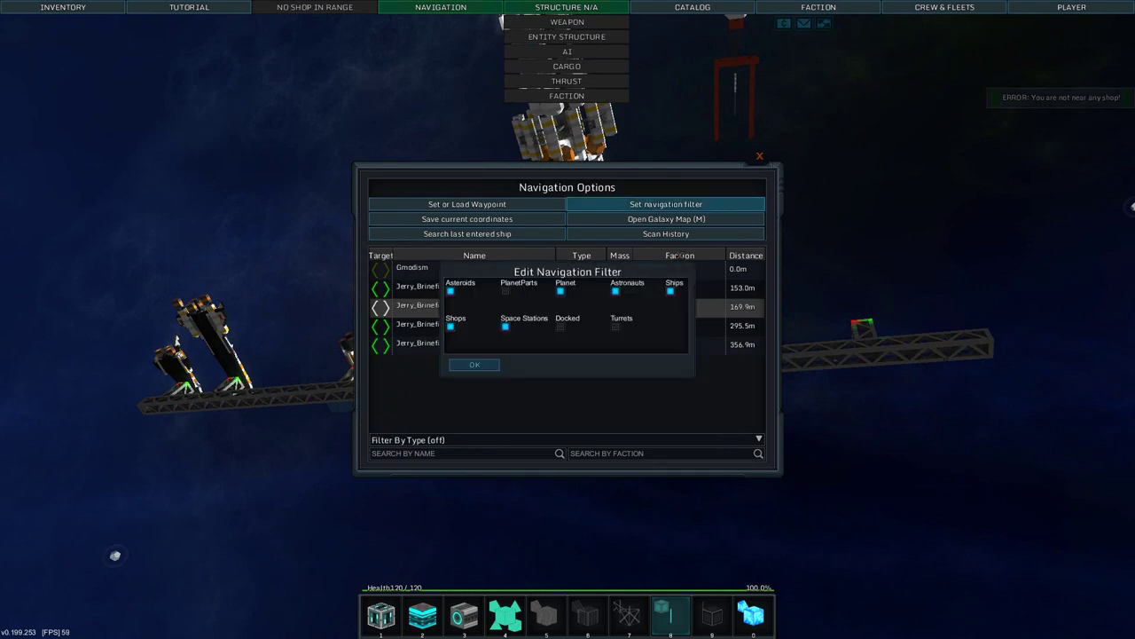
Step: Close the navigation filter, target the central fleet ship with F, and board it
{"action": "key", "text": "Escape"}
{"action": "key", "text": "Escape"}
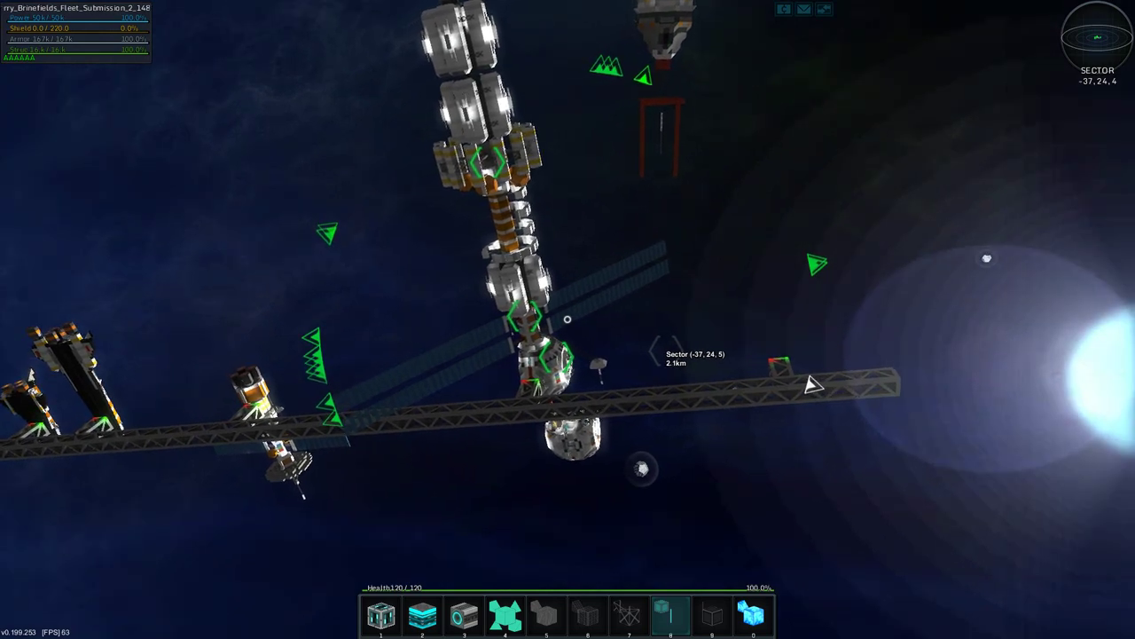
{"action": "key", "text": "f"}
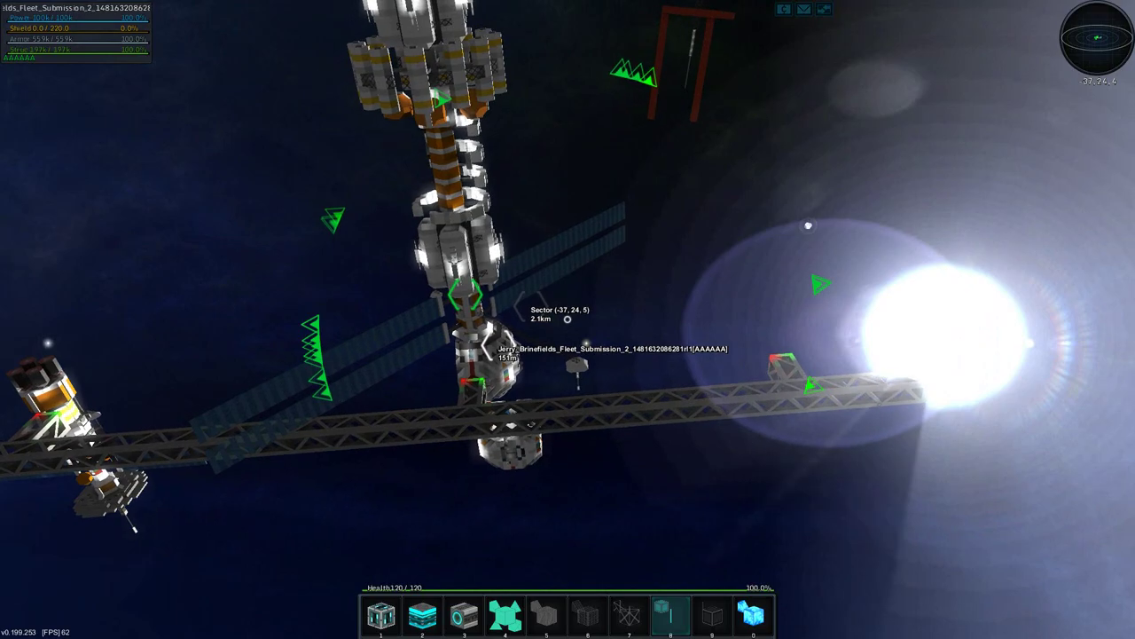
{"action": "key", "text": "r"}
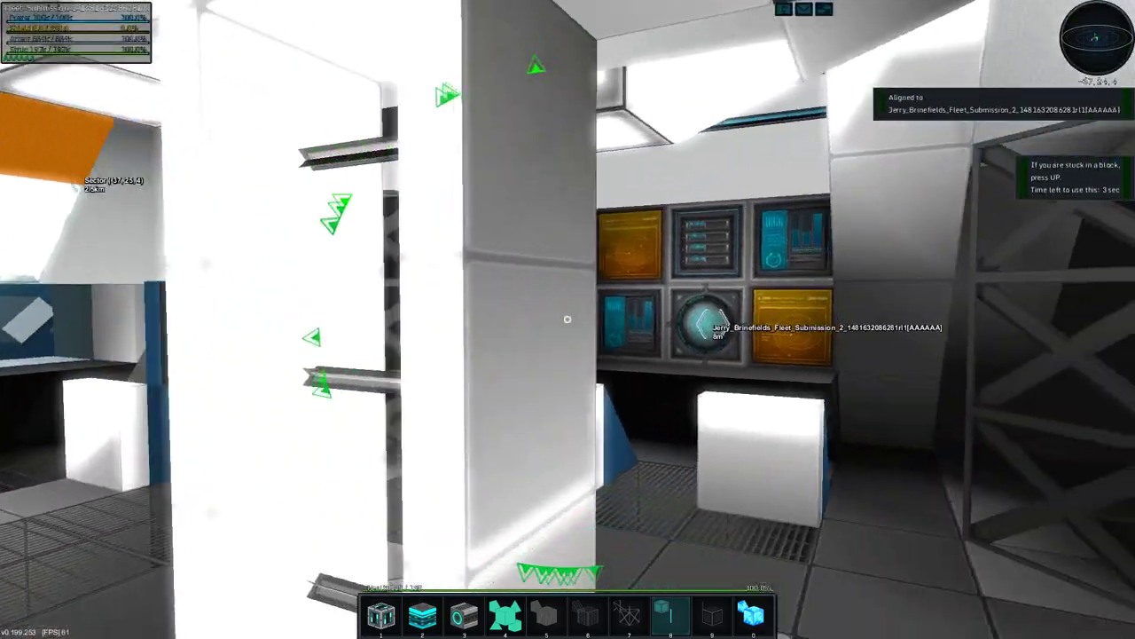
Step: Take control at the ship core, then toggle flight and build mode, ending in build view
{"action": "key", "text": "w"}
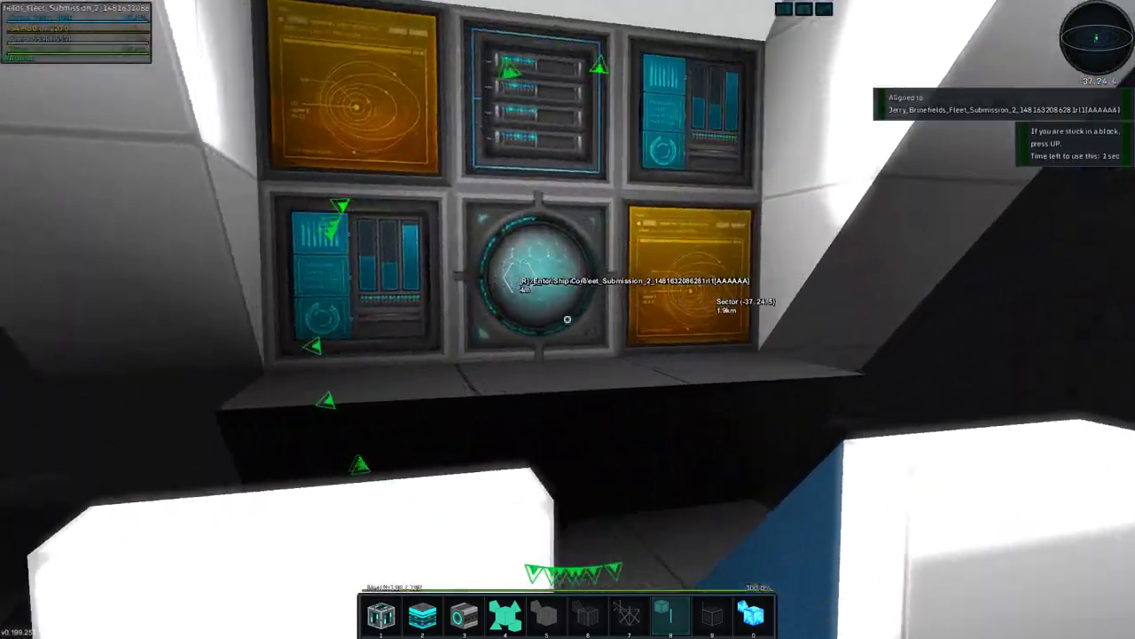
{"action": "key", "text": "r"}
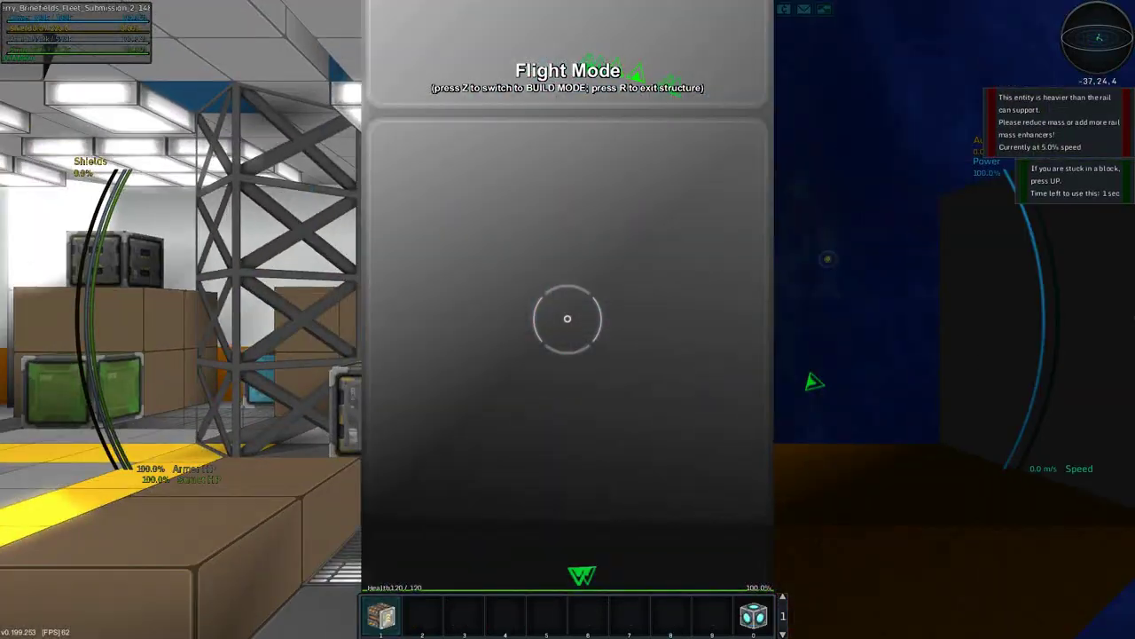
{"action": "key", "text": "z"}
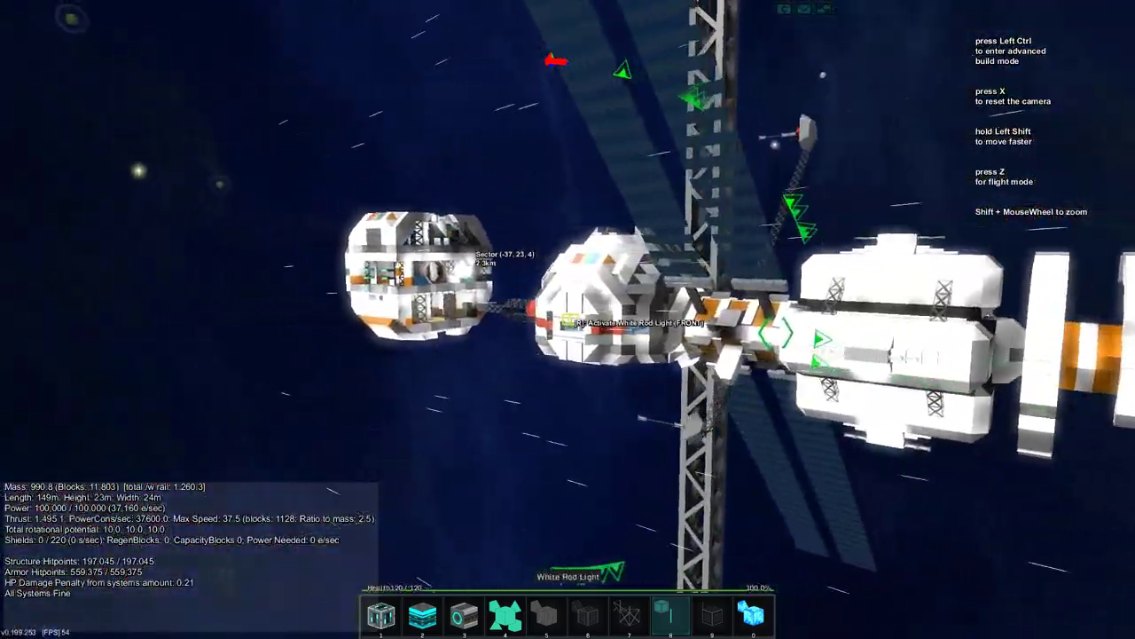
{"action": "key", "text": "z"}
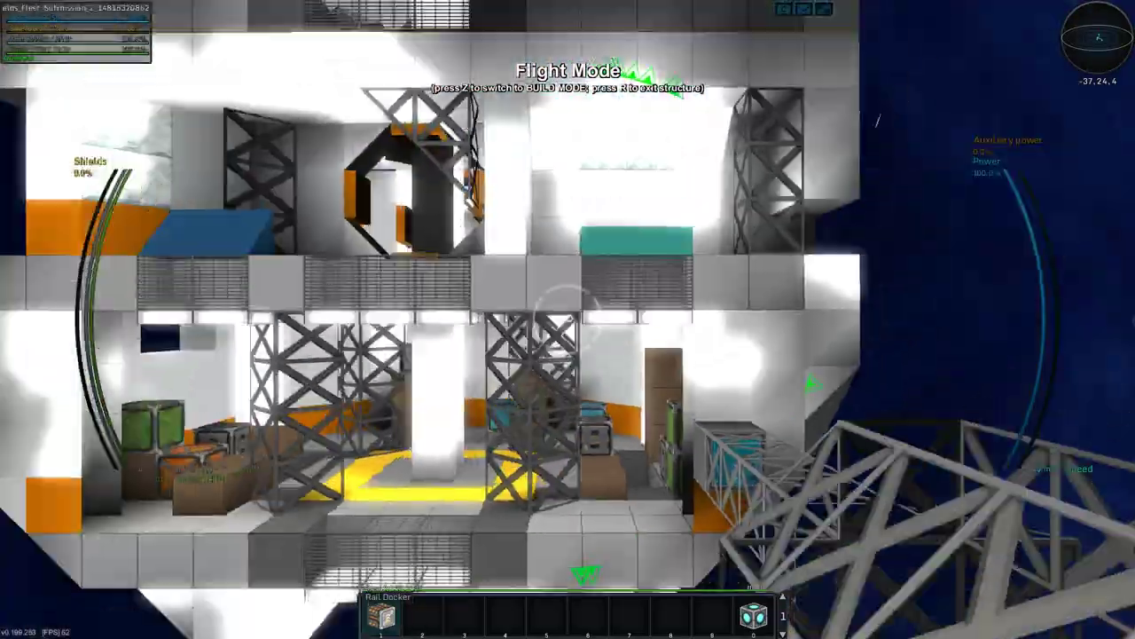
{"action": "key", "text": "z"}
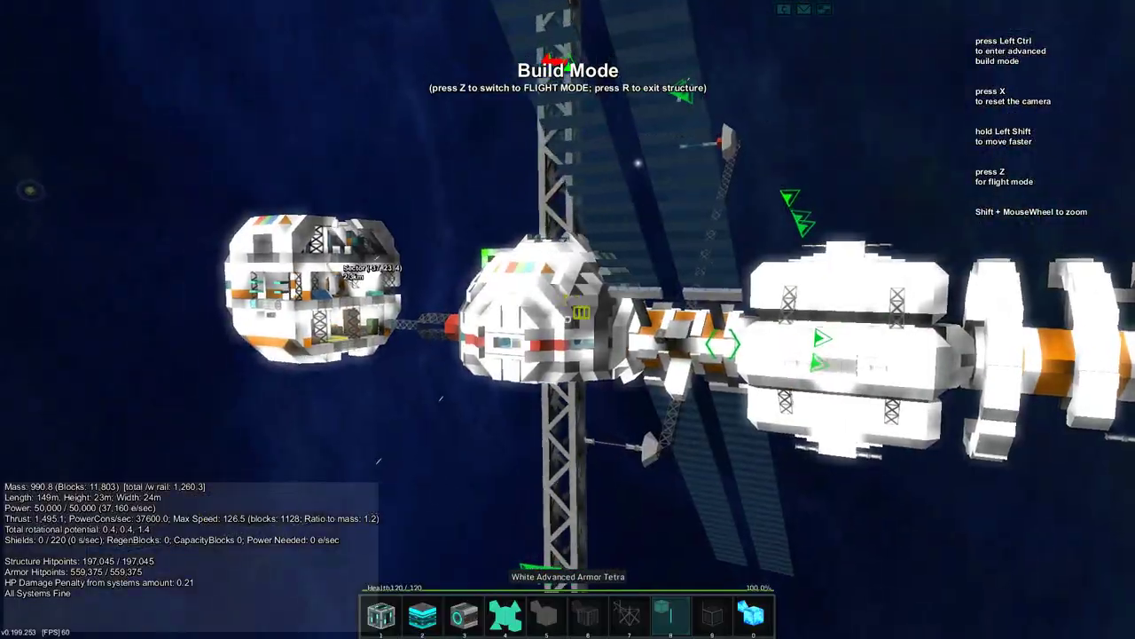
{"action": "key", "text": "z"}
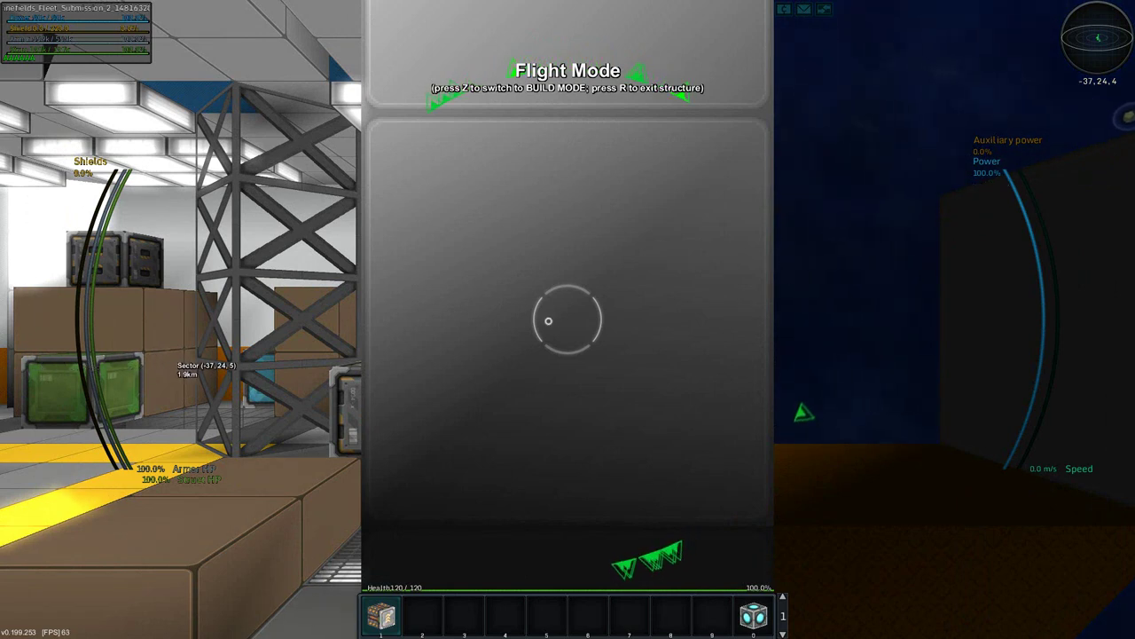
{"action": "key", "text": "z"}
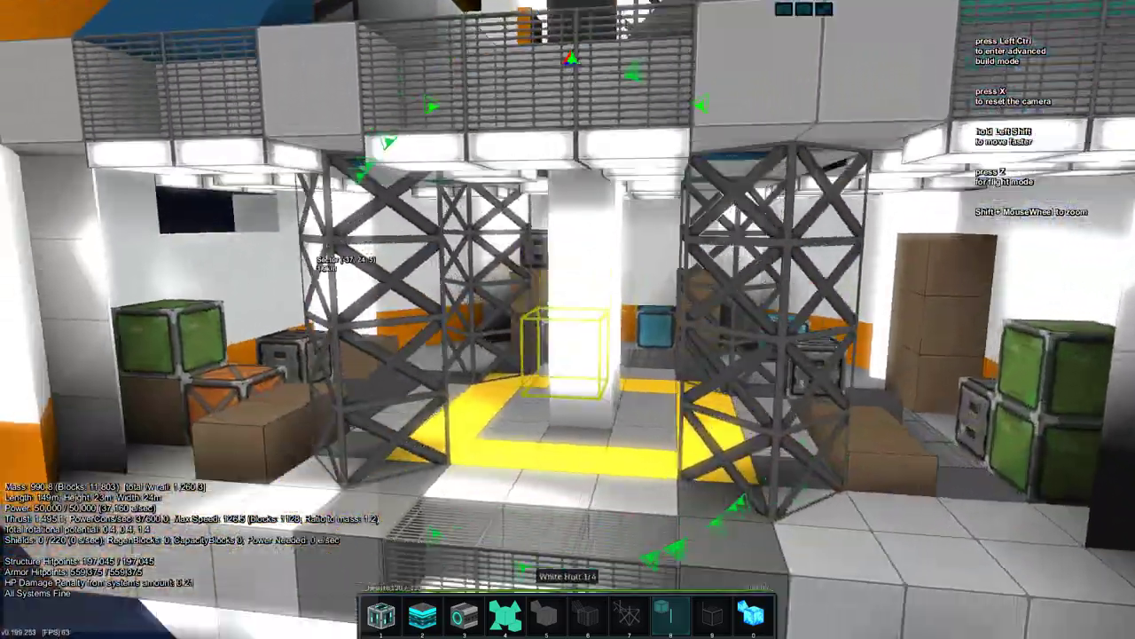
{"action": "scroll", "coordinate": [568, 318], "scroll_direction": "down", "scroll_amount": 5}
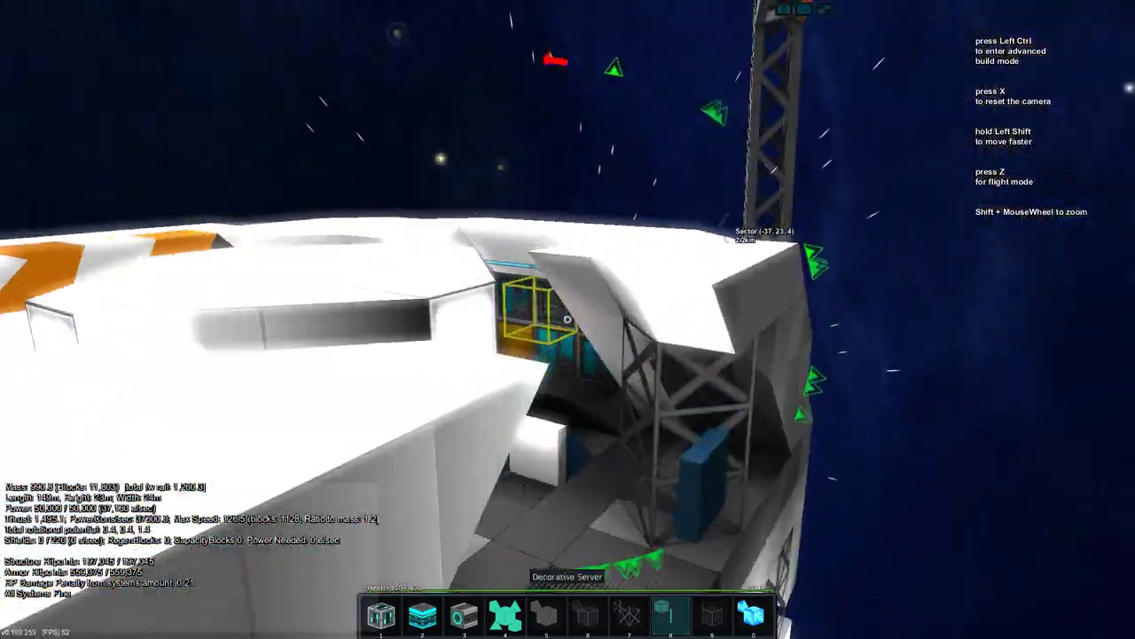
{"action": "scroll", "coordinate": [568, 319], "scroll_direction": "up", "scroll_amount": 3}
{"action": "scroll", "coordinate": [566, 318], "scroll_direction": "down", "scroll_amount": 5}
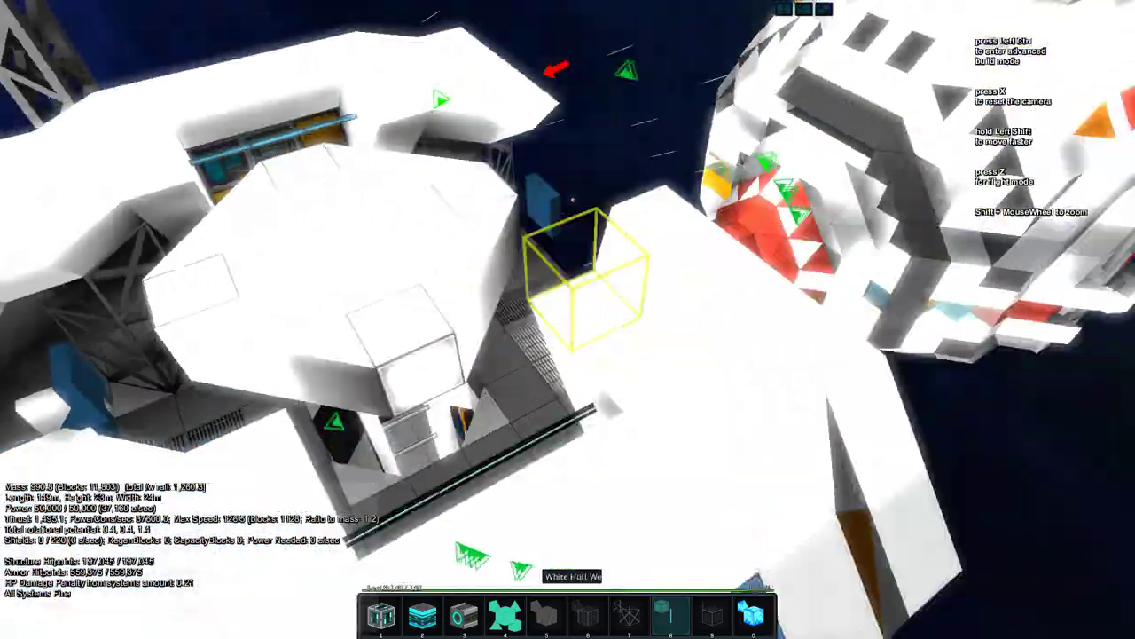
{"action": "scroll", "coordinate": [567, 320], "scroll_direction": "down", "scroll_amount": 3}
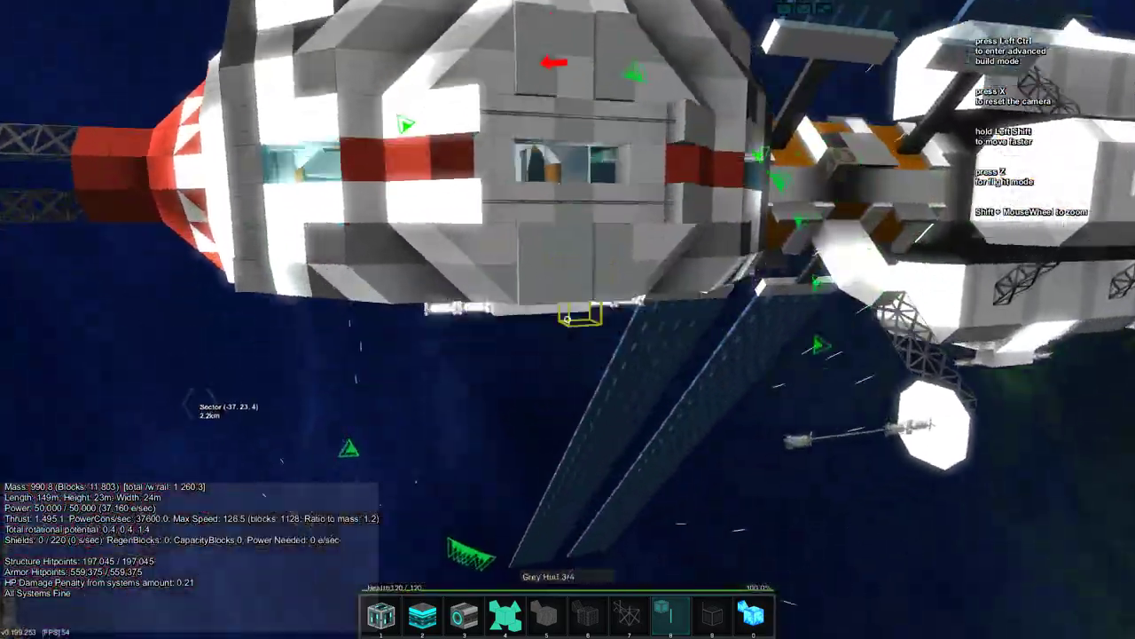
{"action": "key", "text": "w"}
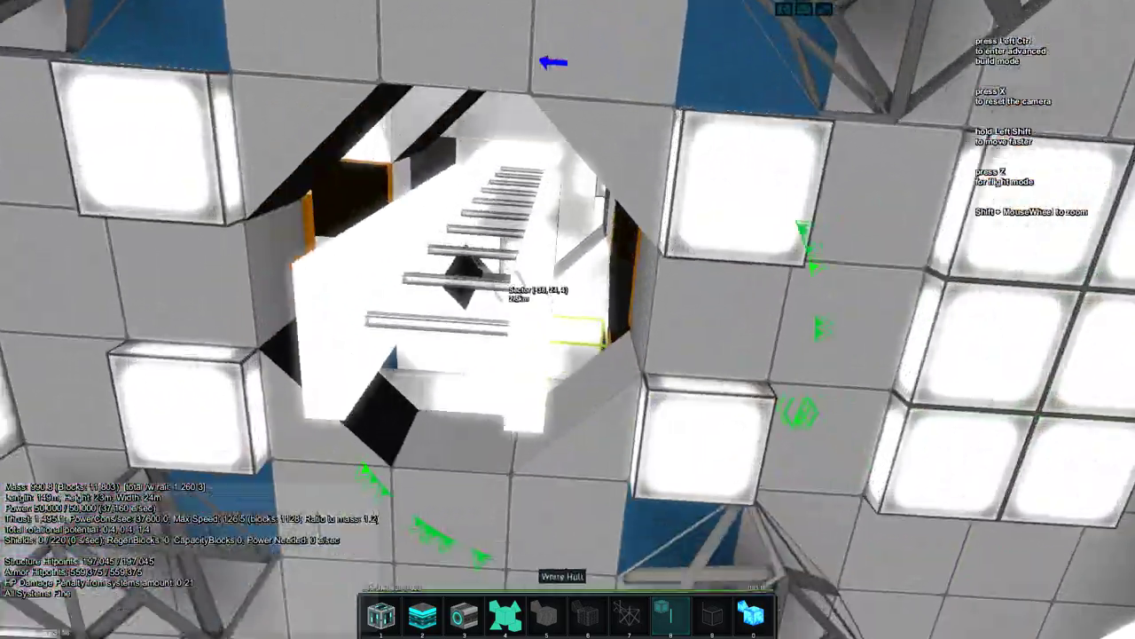
{"action": "key", "text": "s"}
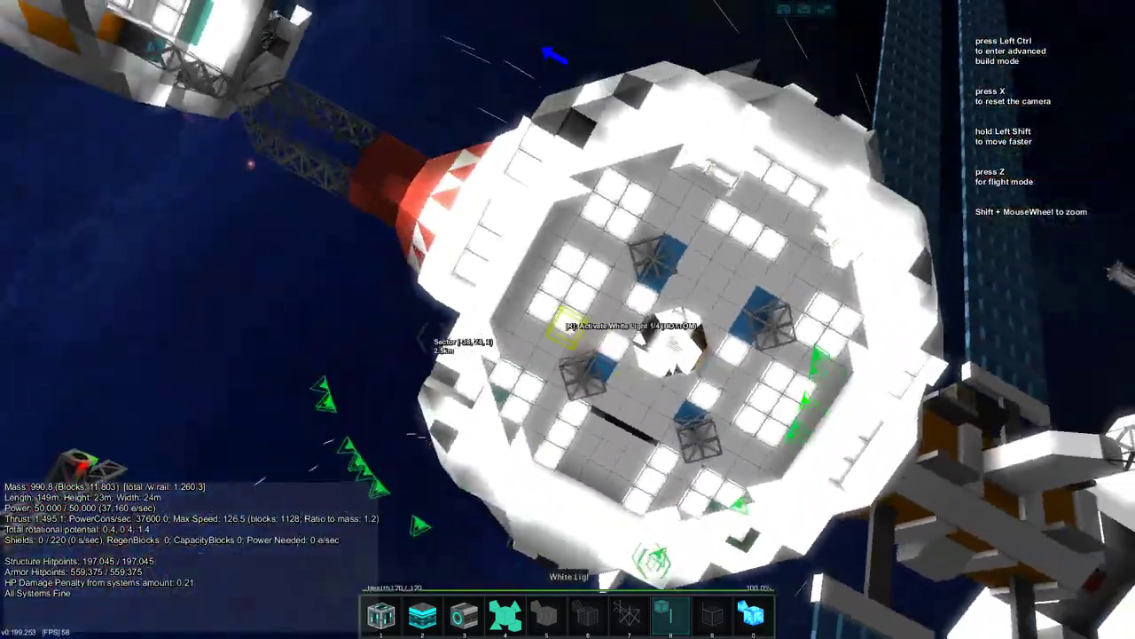
{"action": "key", "text": "w"}
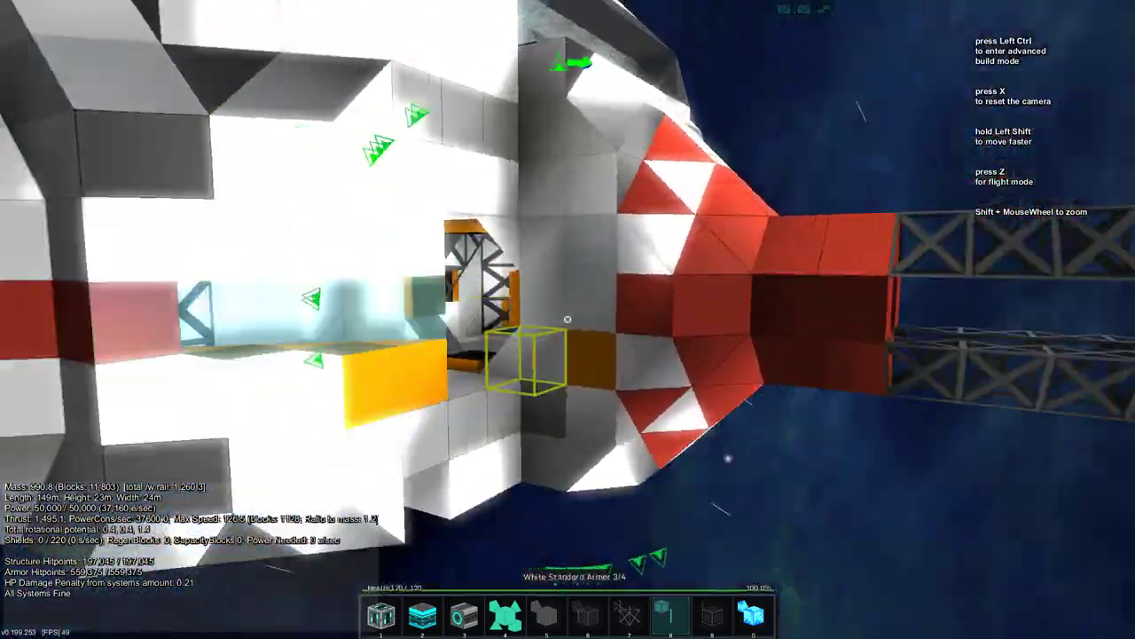
{"action": "key", "text": "s"}
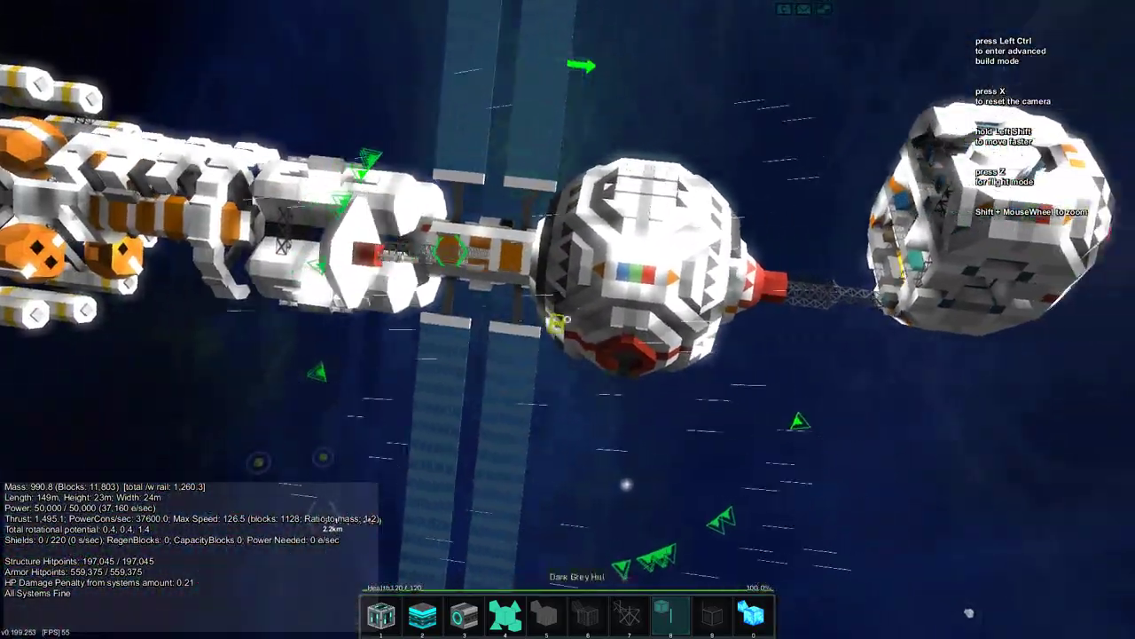
{"action": "key", "text": "w"}
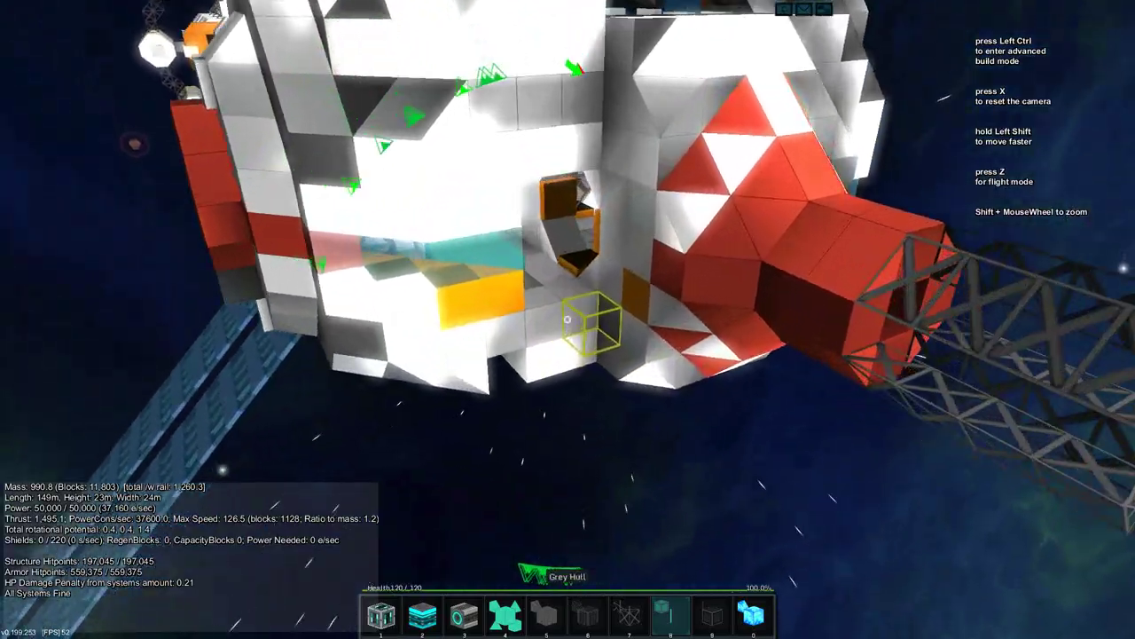
{"action": "key", "text": "s"}
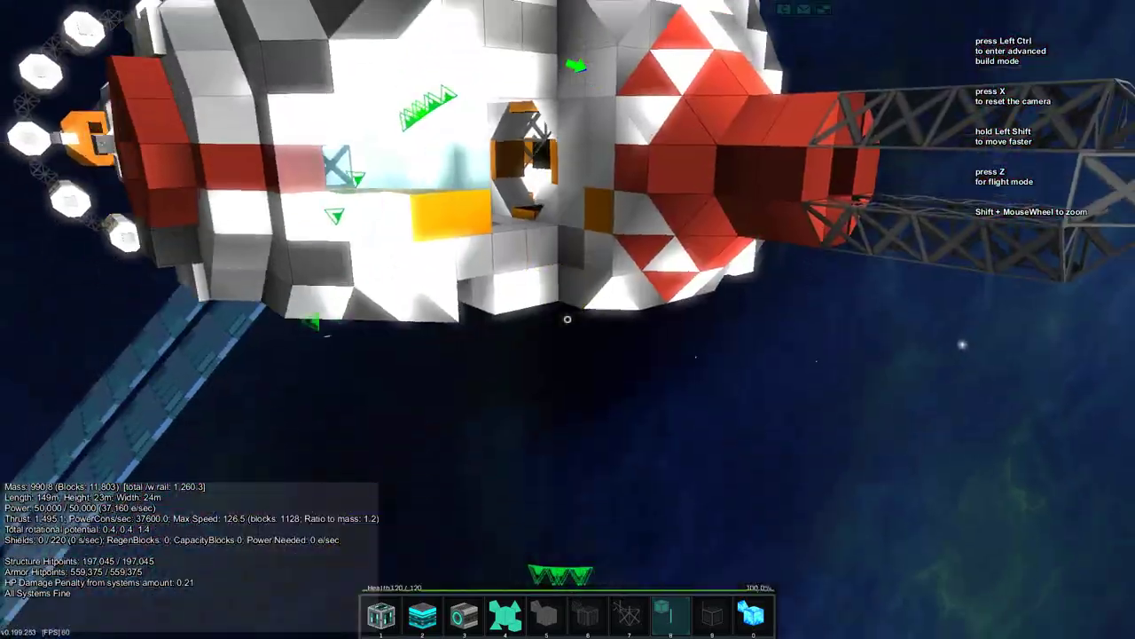
{"action": "key", "text": "s"}
{"action": "key", "text": "w"}
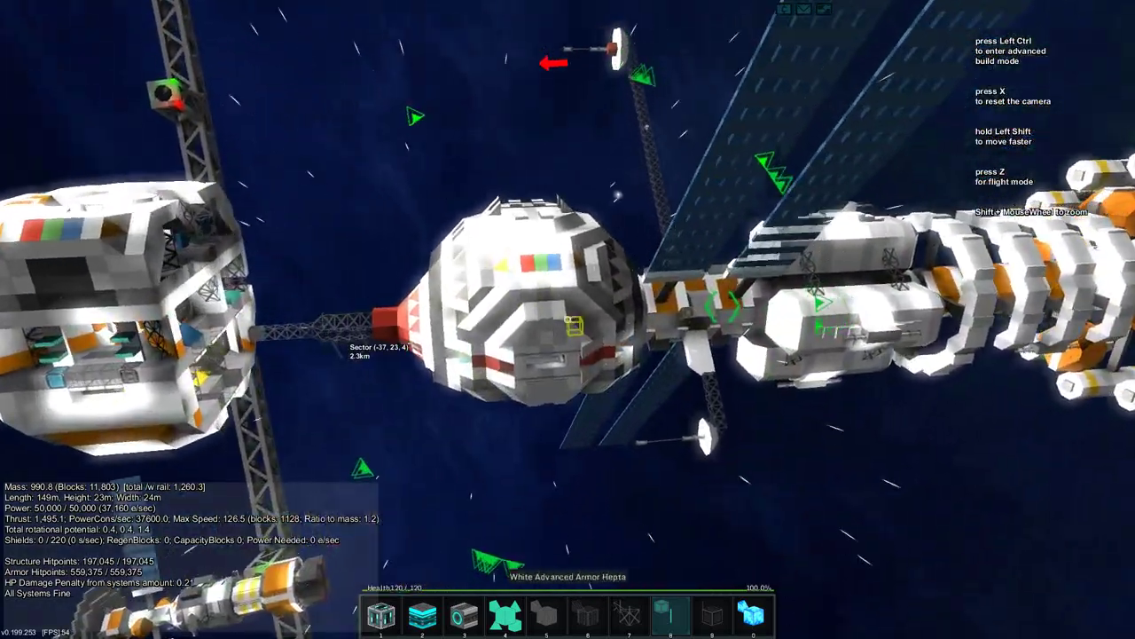
{"action": "key", "text": "w"}
{"action": "key", "text": "w"}
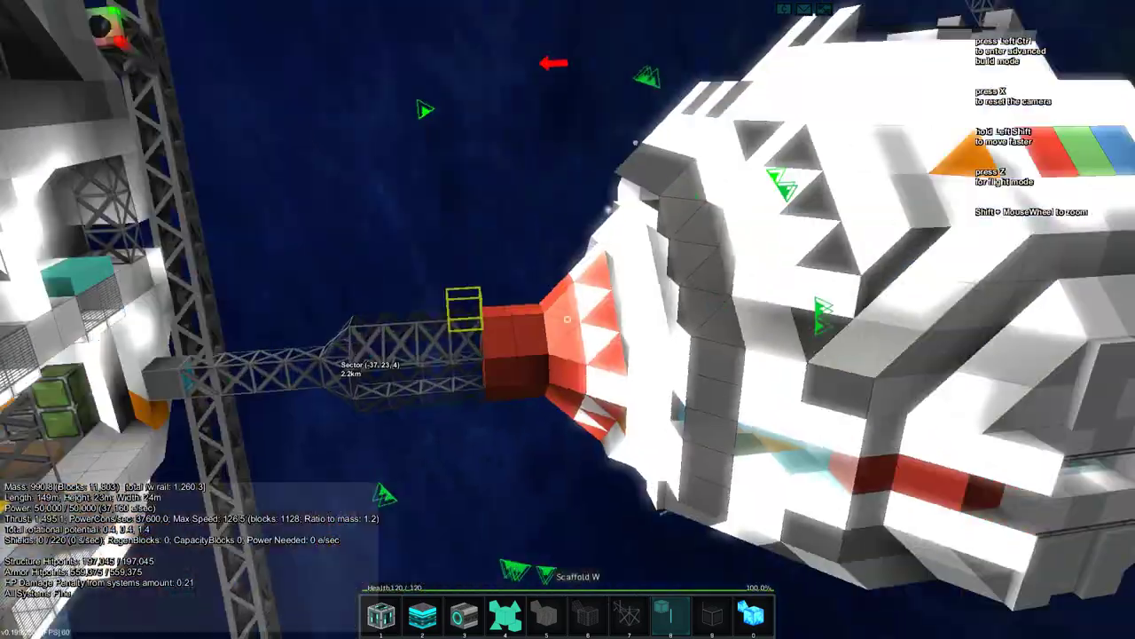
{"action": "key", "text": "w"}
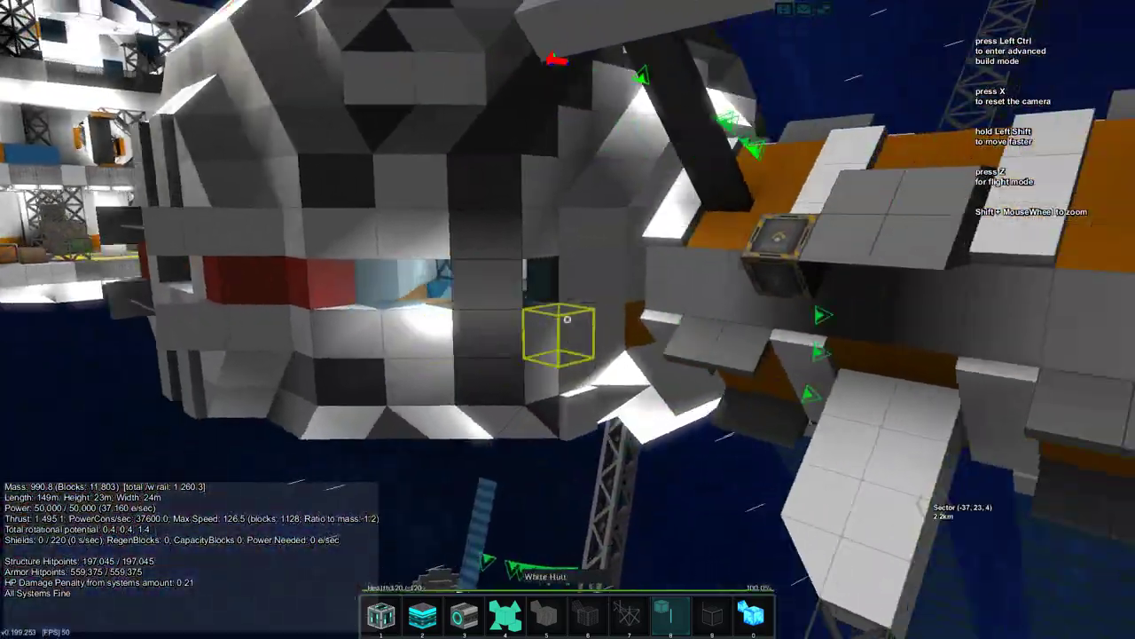
{"action": "key", "text": "w"}
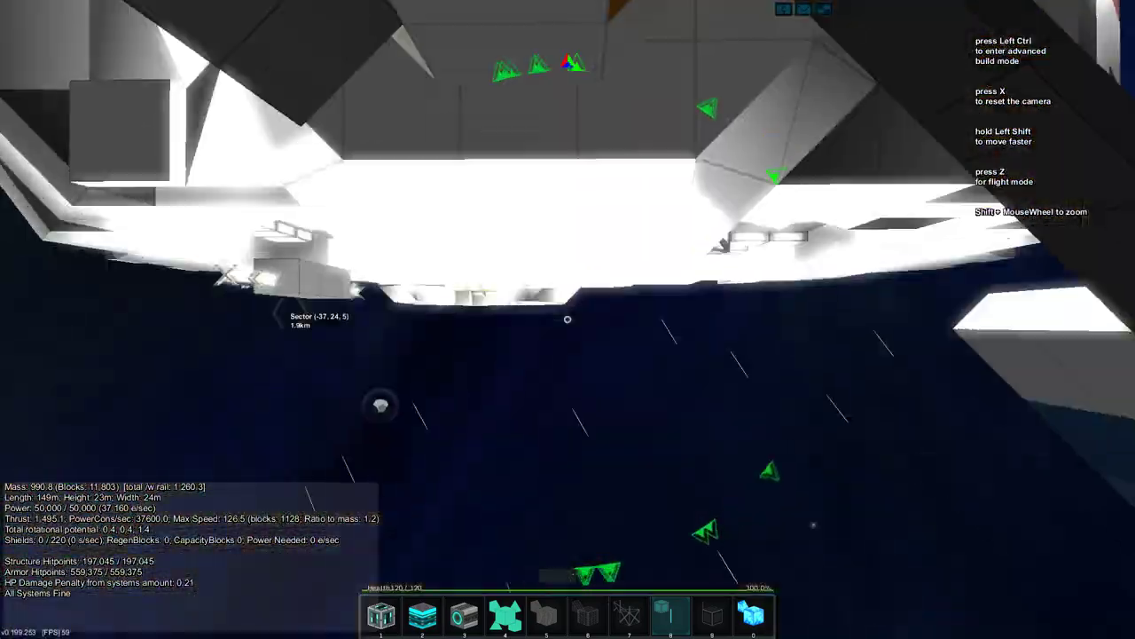
{"action": "key", "text": "w"}
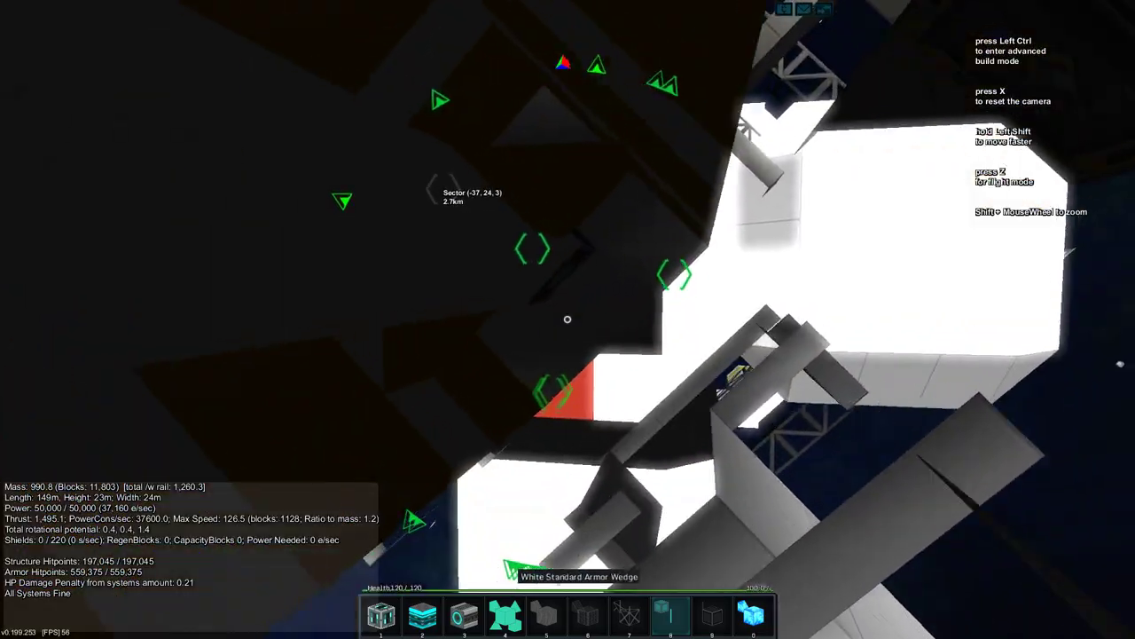
{"action": "key", "text": "w"}
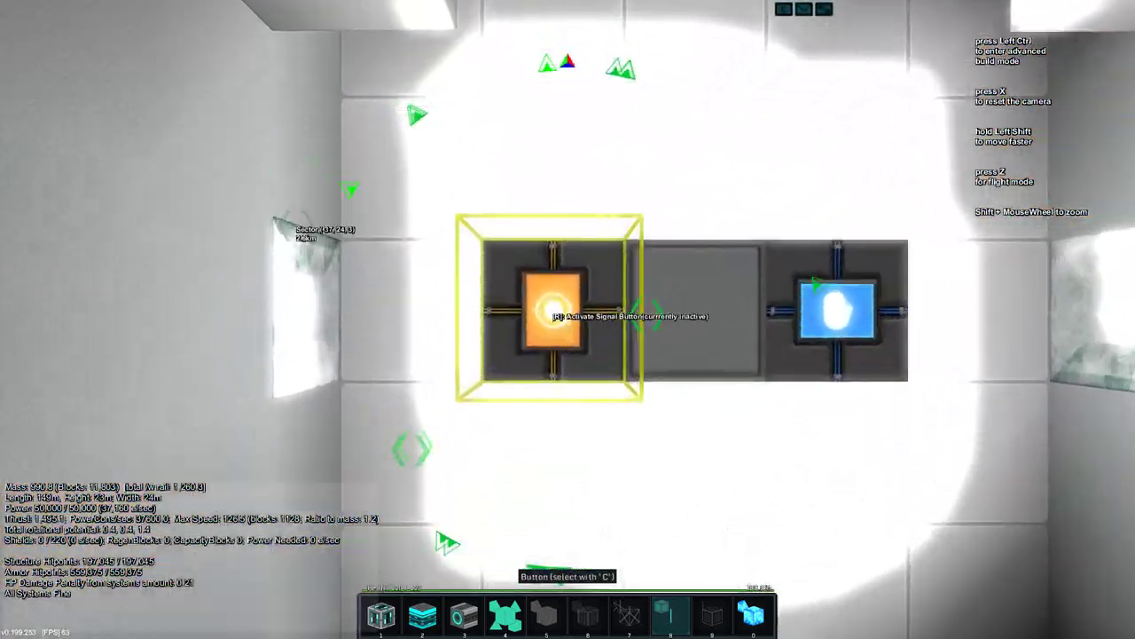
Step: Activate the signal button, then sweep the build camera toward the nose and between hull sections
{"action": "key", "text": "r"}
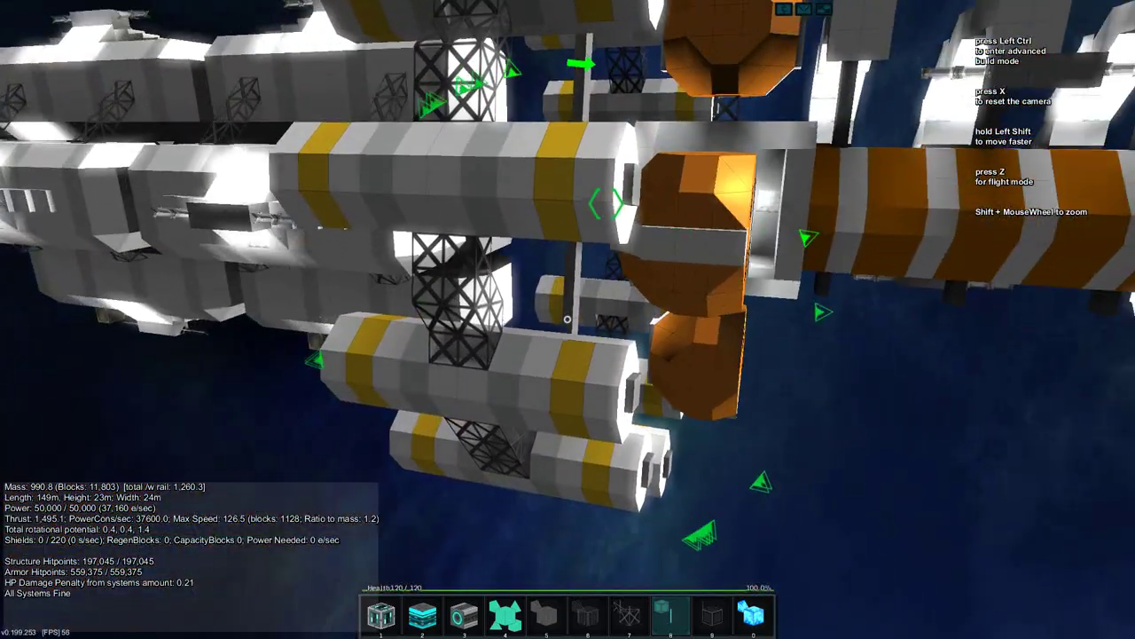
{"action": "key", "text": "a"}
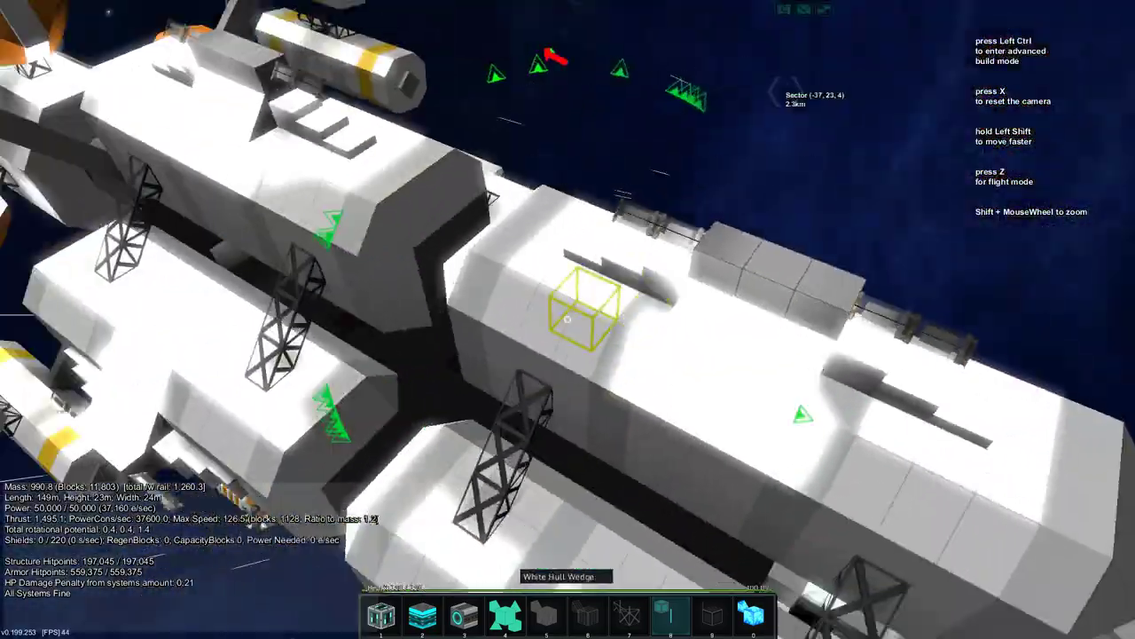
{"action": "key", "text": "w"}
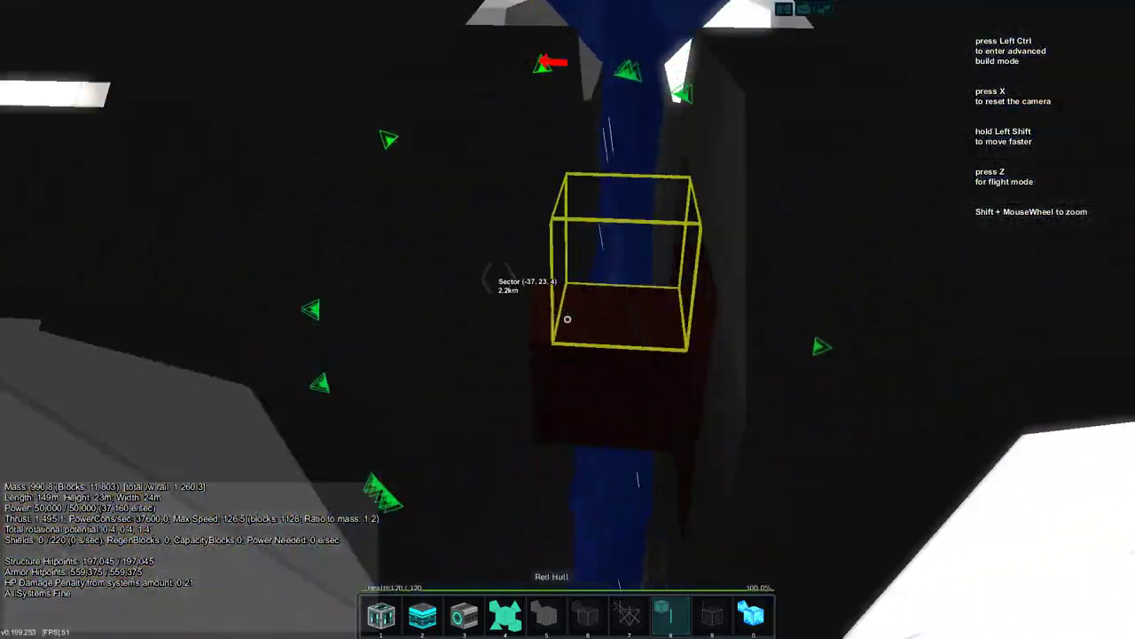
{"action": "key", "text": "s"}
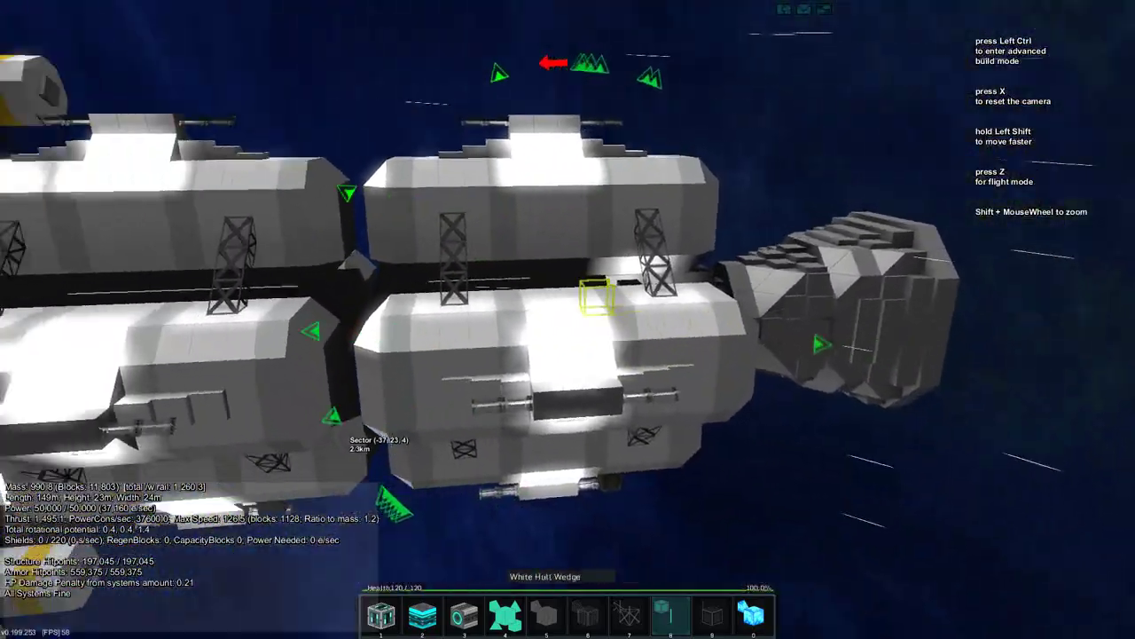
{"action": "key", "text": "w"}
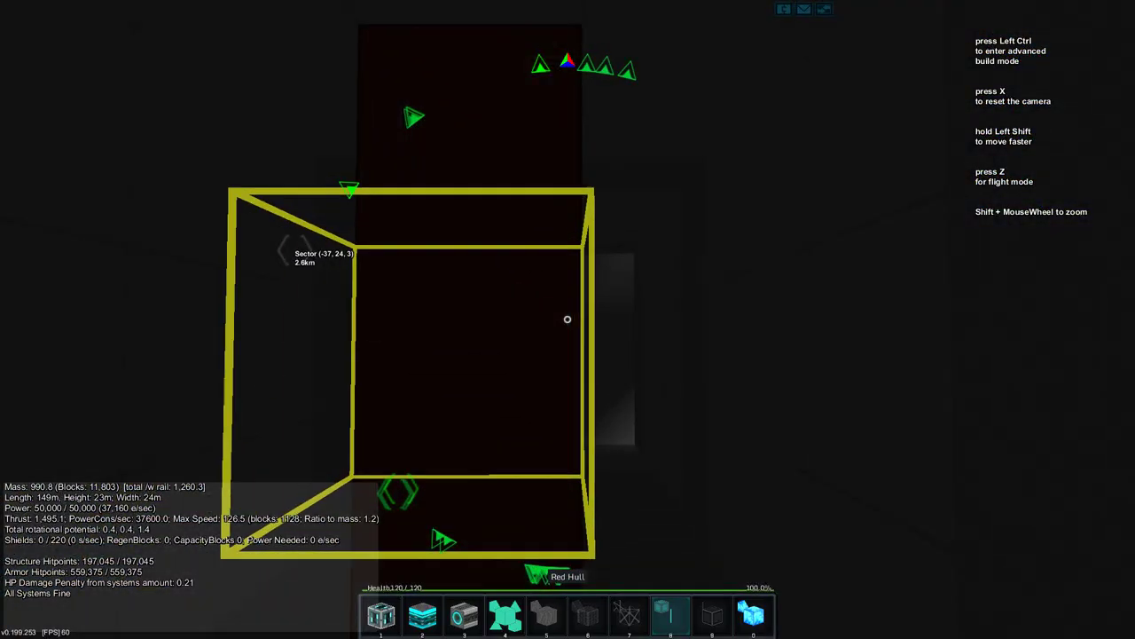
Step: Fly the camera out through the grey hull, past the orange-tanked section, to view the long ship
{"action": "key", "text": "d"}
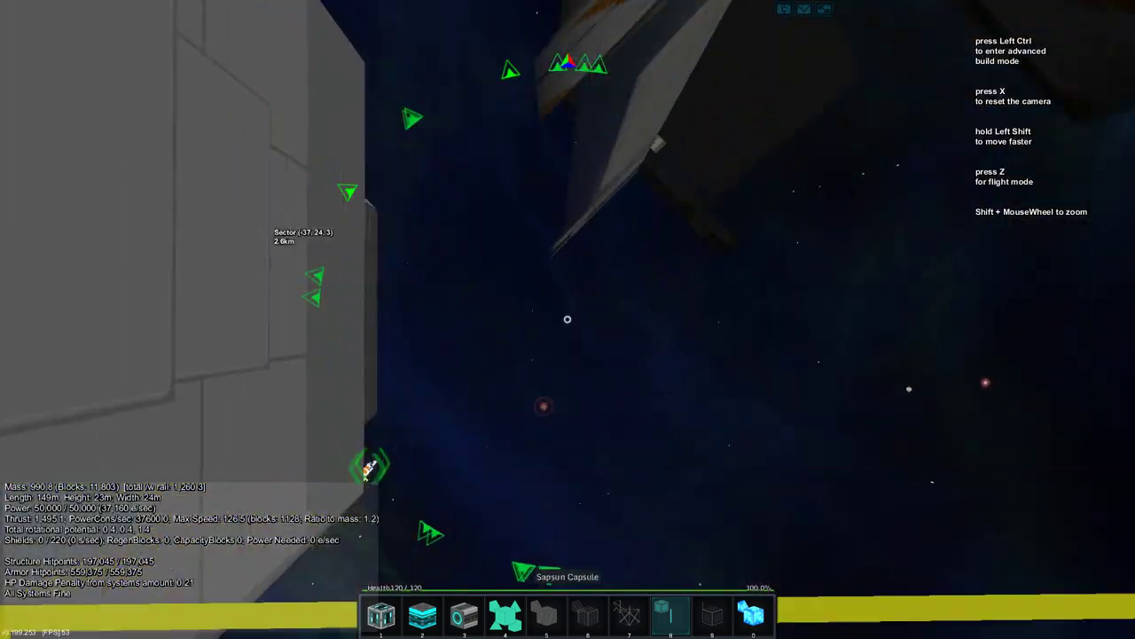
{"action": "key", "text": "a"}
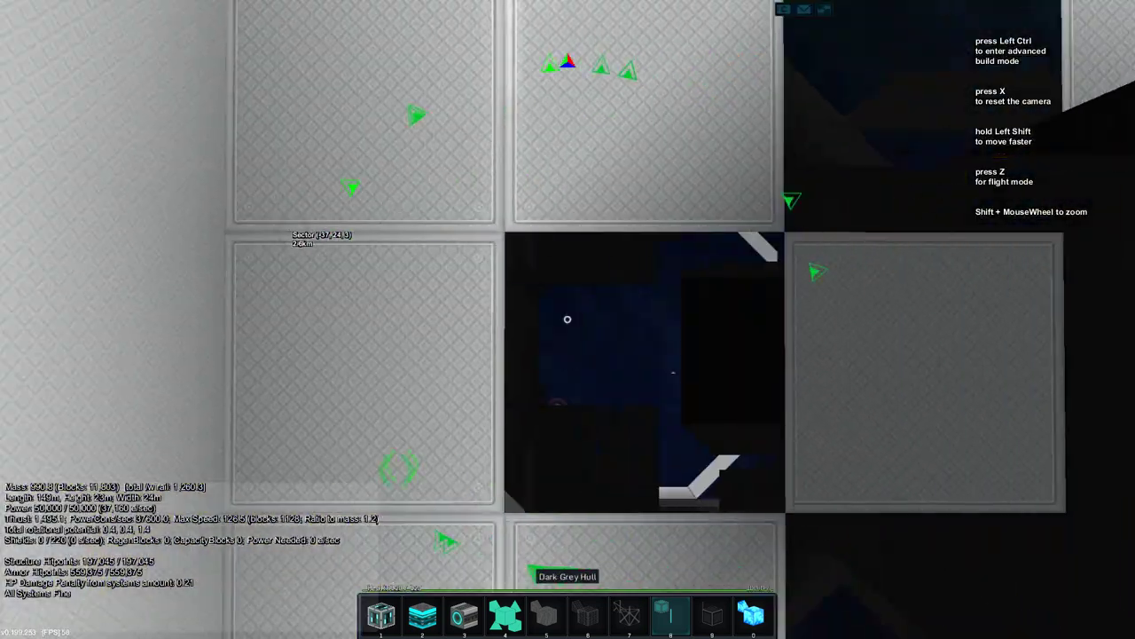
{"action": "key", "text": "d"}
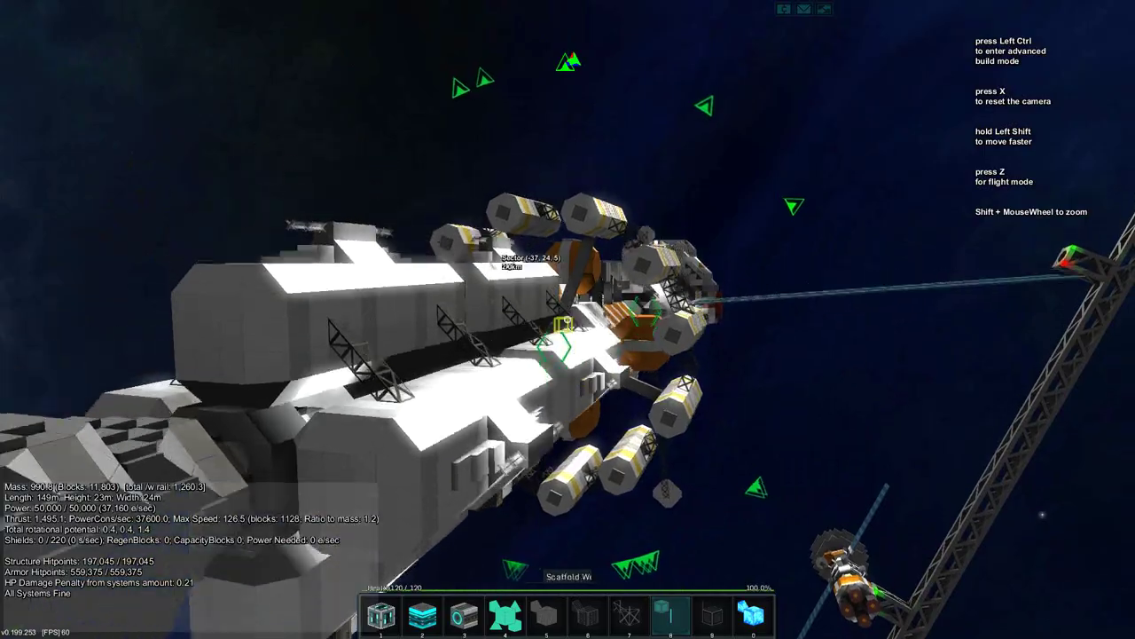
{"action": "key", "text": "d"}
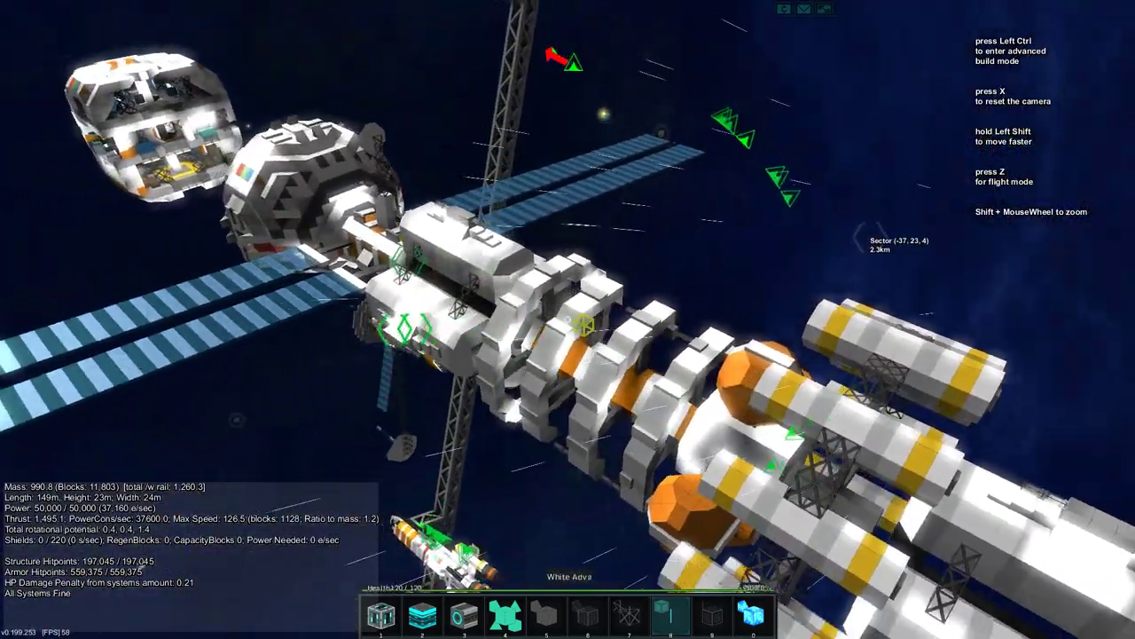